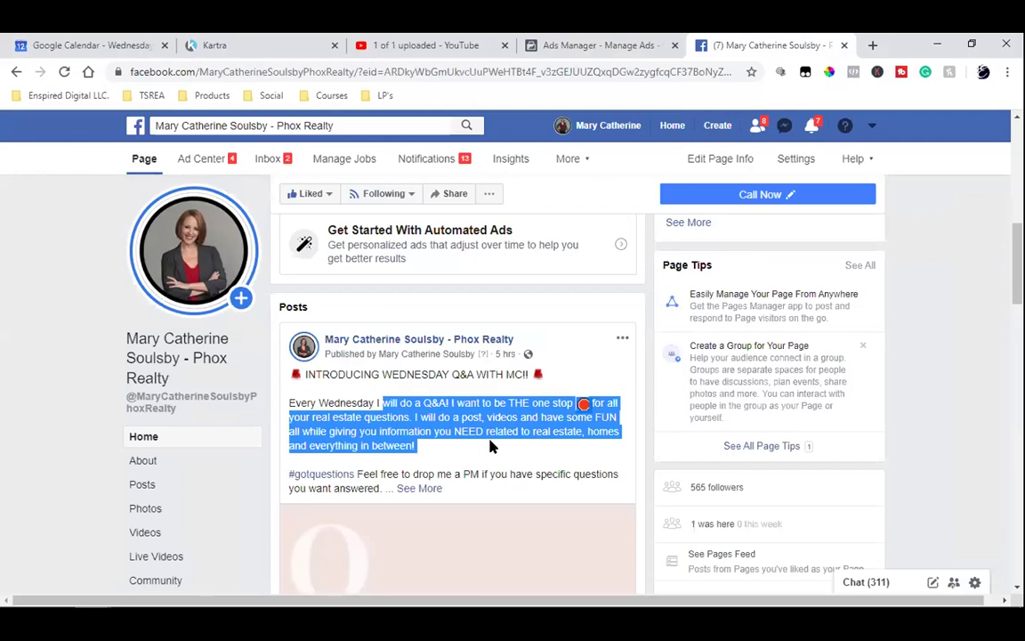
- Examine the Wednesday Q&A post and its house-hunting savings question graphic on the realty business page
triple_click(489, 445)
scroll(506, 430, "down", 3)
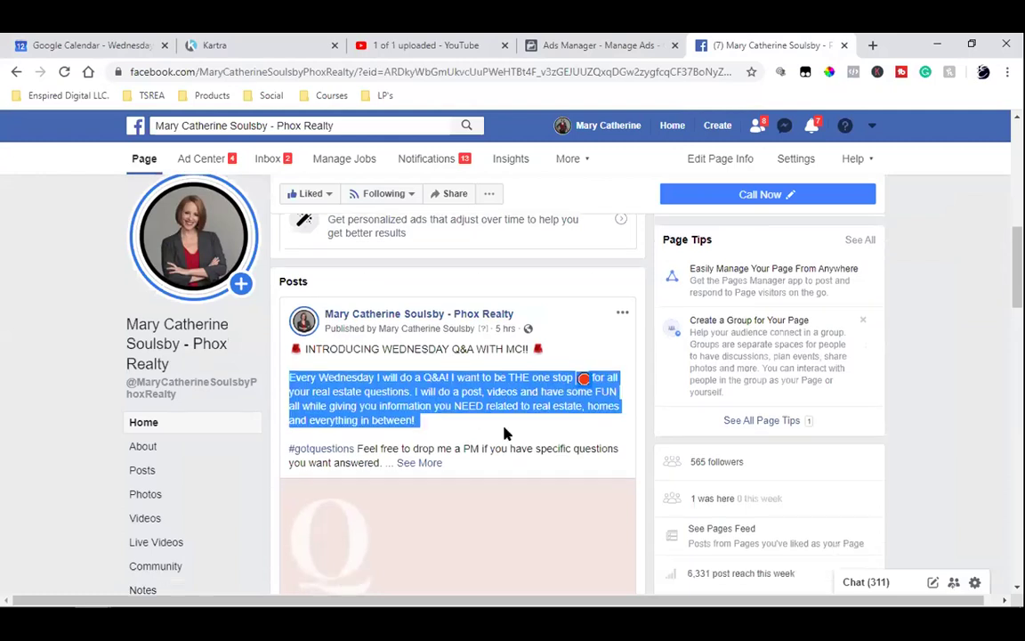
scroll(453, 482, "down", 3)
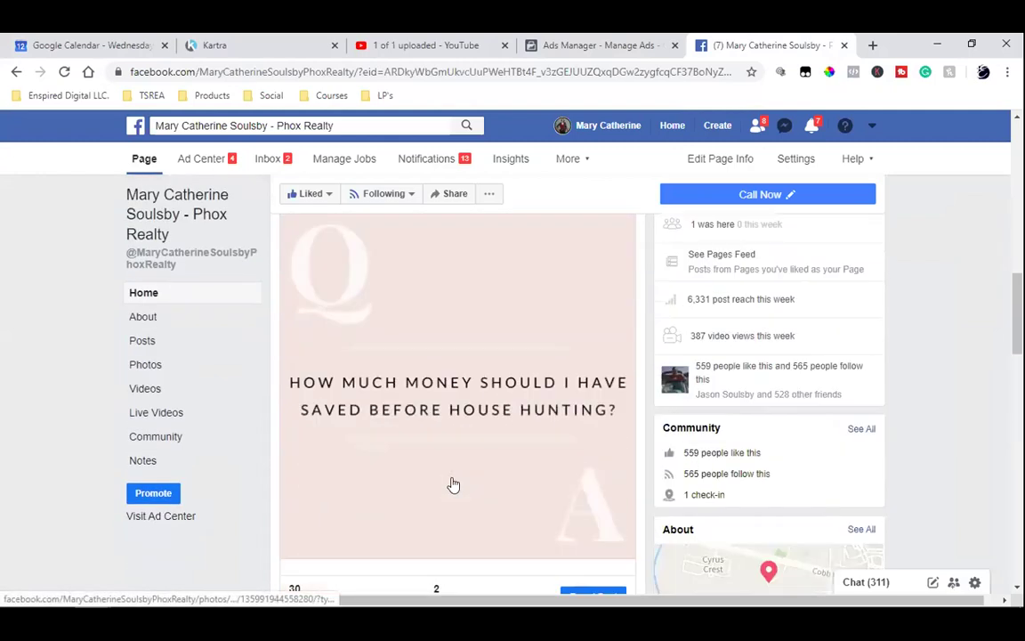
scroll(451, 483, "up", 3)
scroll(501, 439, "up", 2)
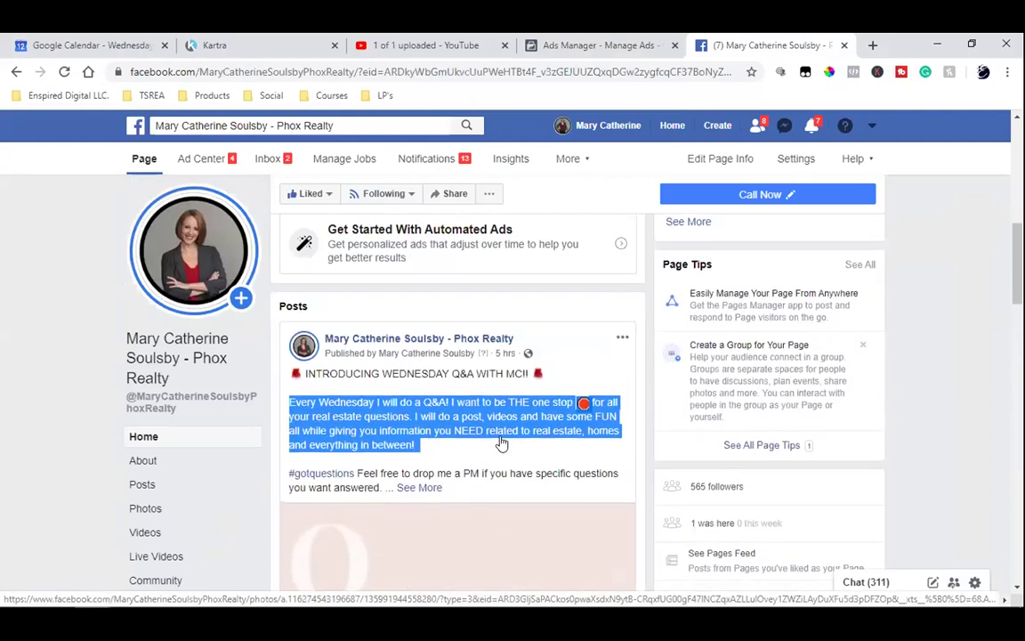
- Open the Wednesday Q&A post for editing to read its full text, and close it discarding any changes
left_click(620, 346)
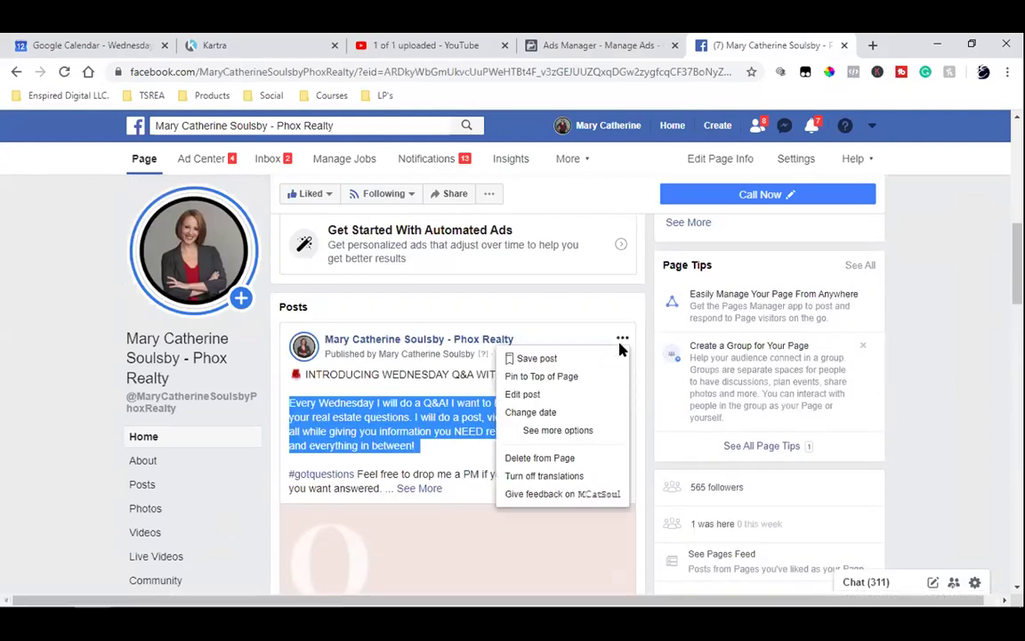
left_click(536, 397)
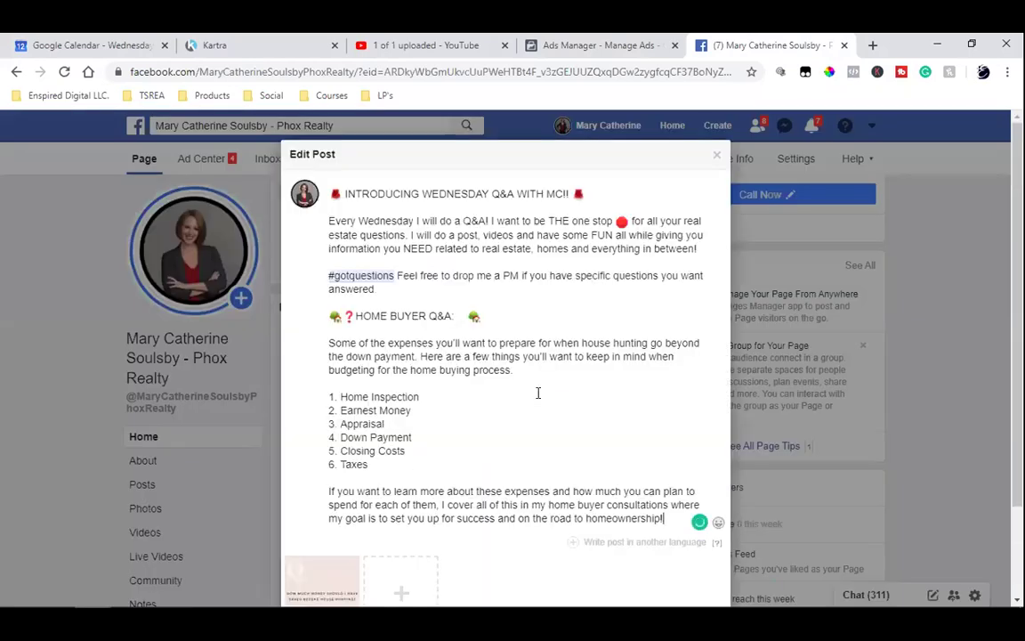
scroll(537, 393, "down", 2)
scroll(537, 392, "up", 2)
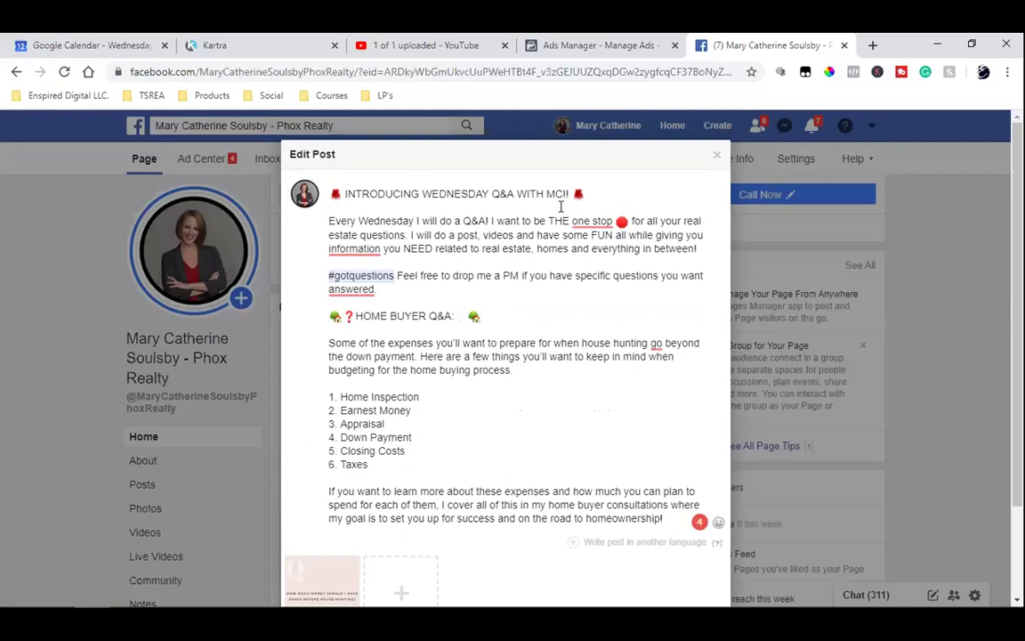
left_click(714, 156)
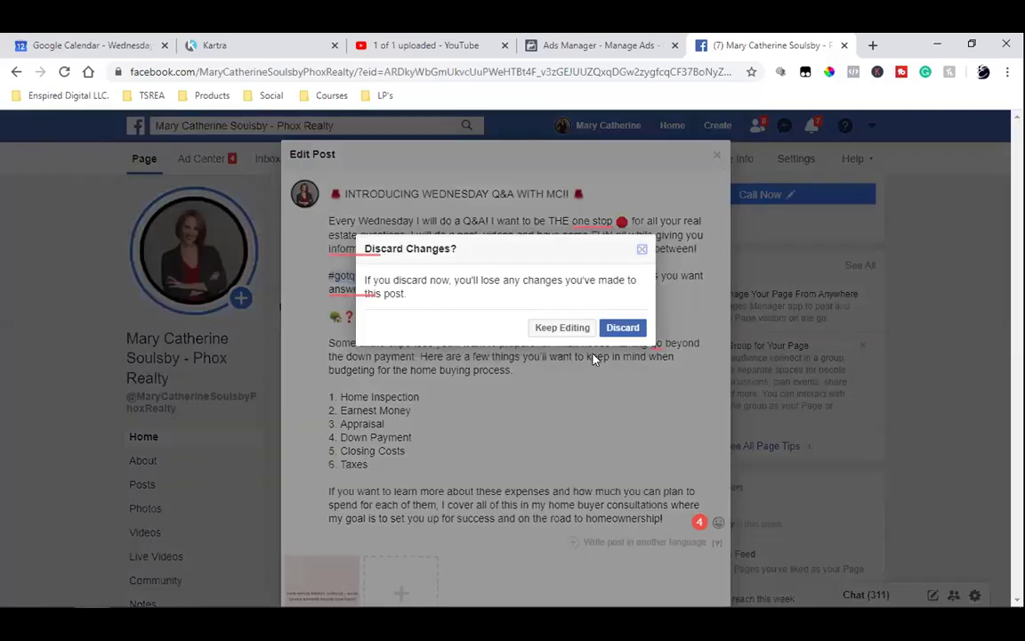
left_click(614, 328)
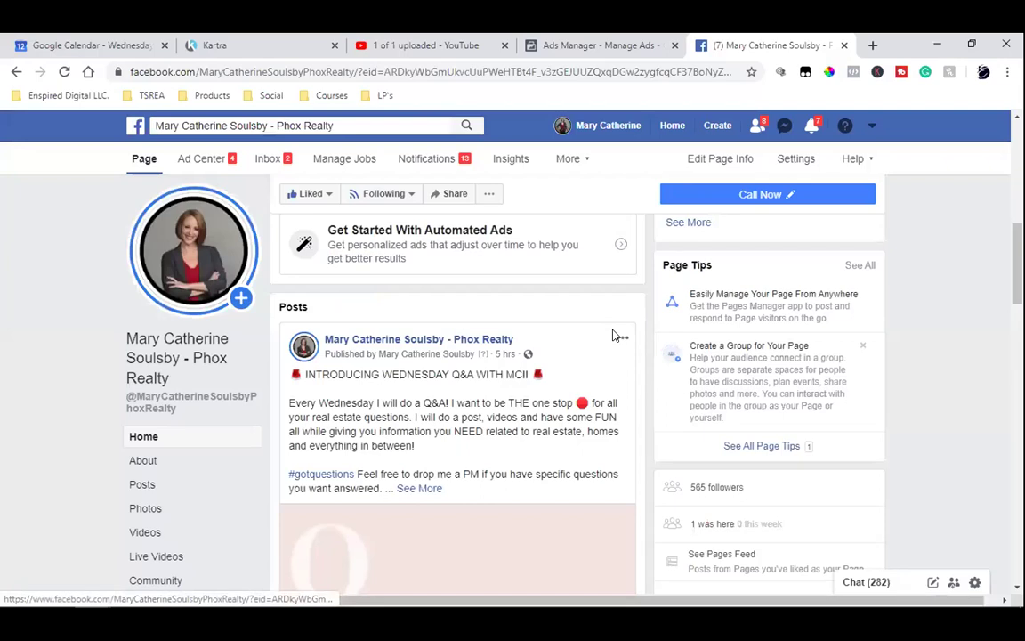
left_click_drag(416, 416, 353, 374)
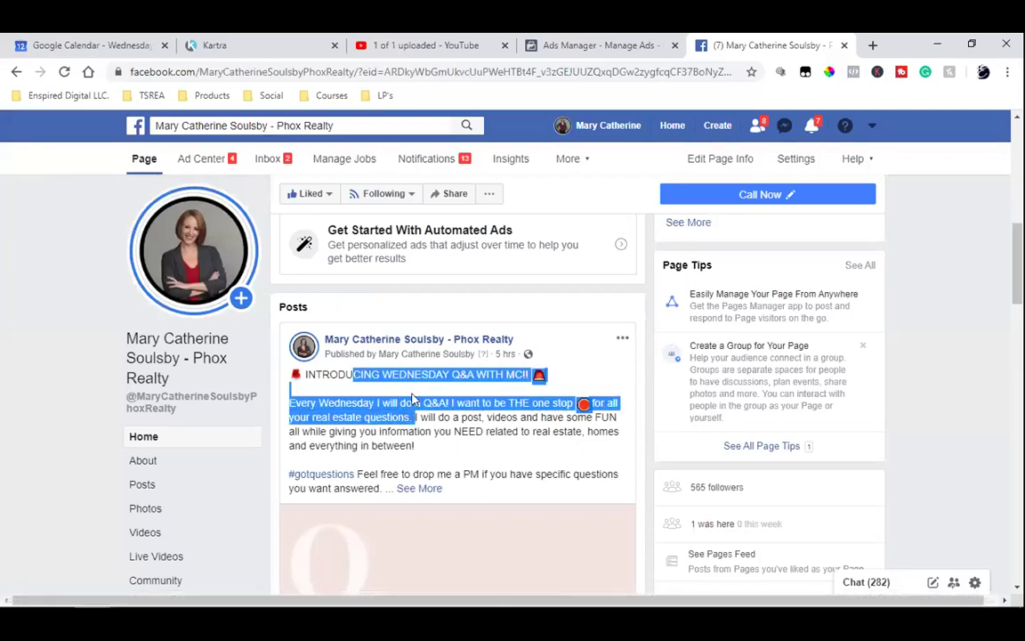
double_click(391, 402)
scroll(405, 356, "down", 3)
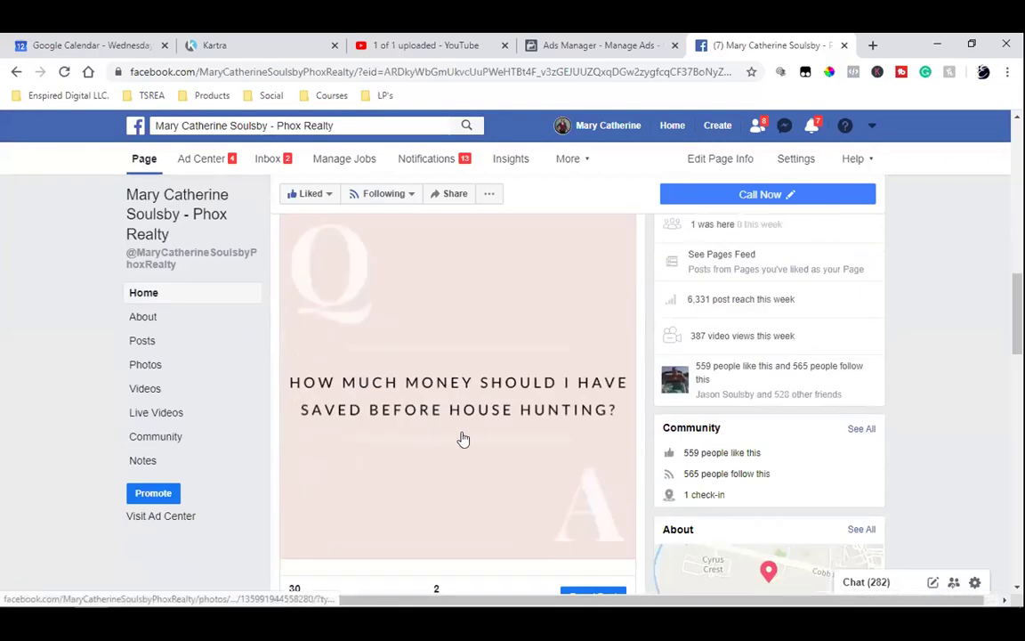
scroll(509, 393, "up", 2)
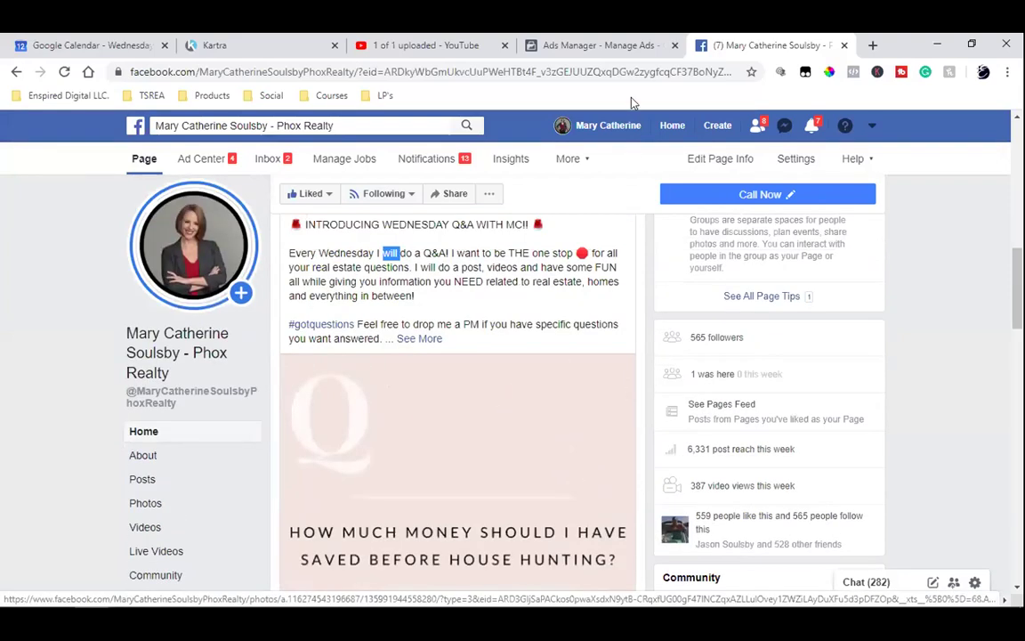
- Switch to Ads Manager and choose Video views as the new campaign's marketing objective
left_click(632, 39)
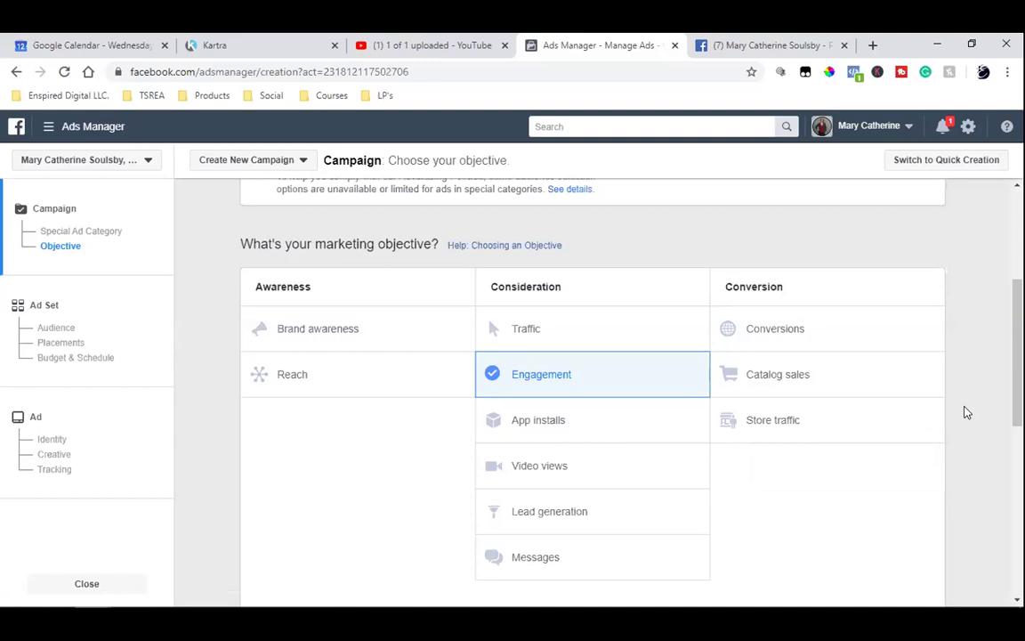
scroll(967, 412, "down", 3)
scroll(967, 412, "up", 2)
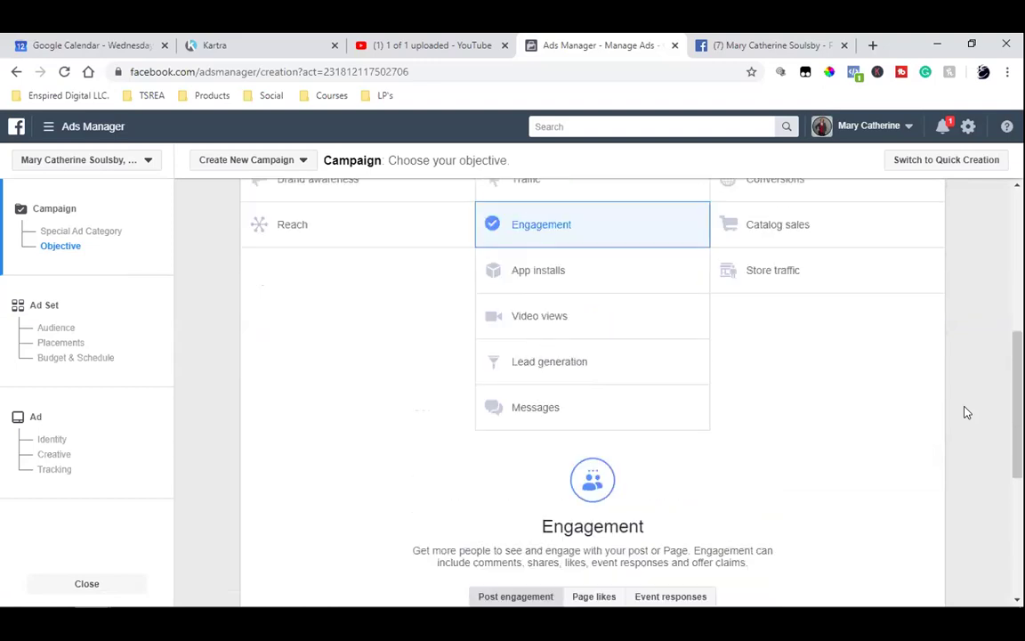
scroll(967, 412, "up", 2)
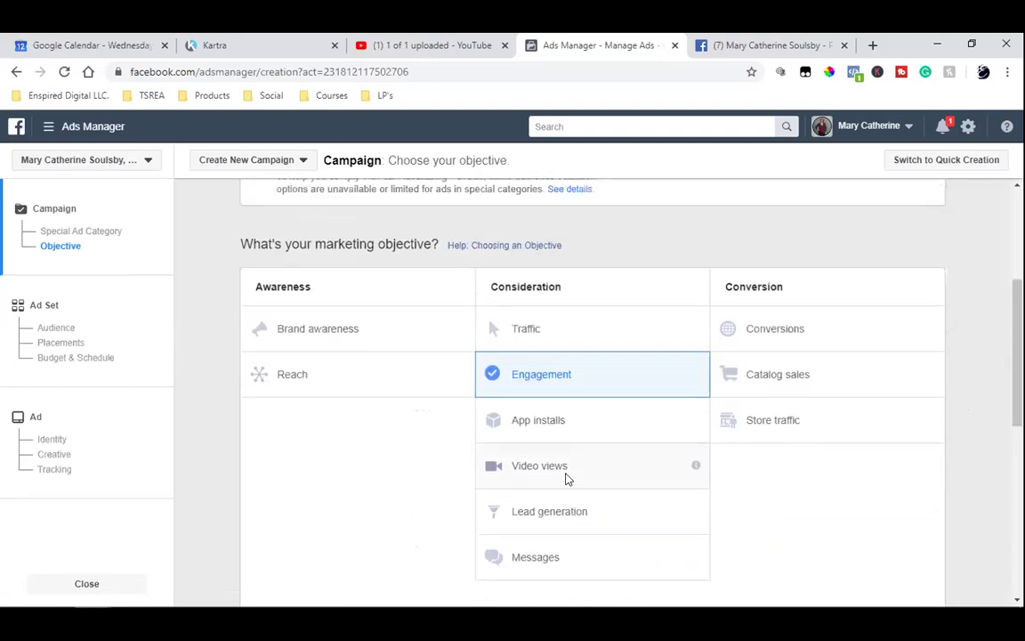
left_click(539, 465)
scroll(539, 465, "up", 4)
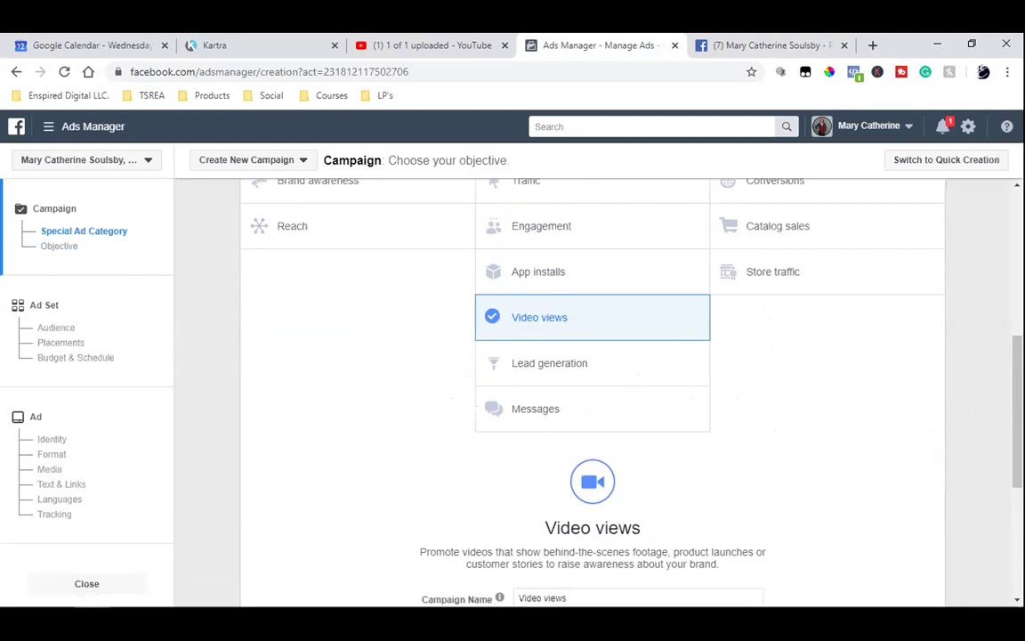
scroll(957, 508, "up", 2)
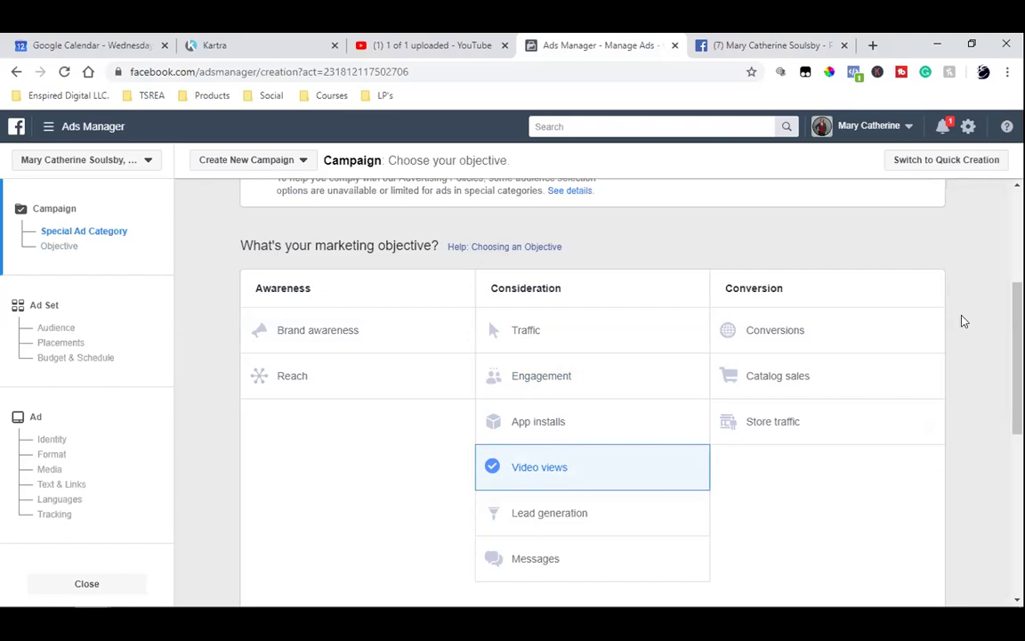
- Switch to the Facebook business page and look through its Videos section for the video to advertise
left_click(686, 40)
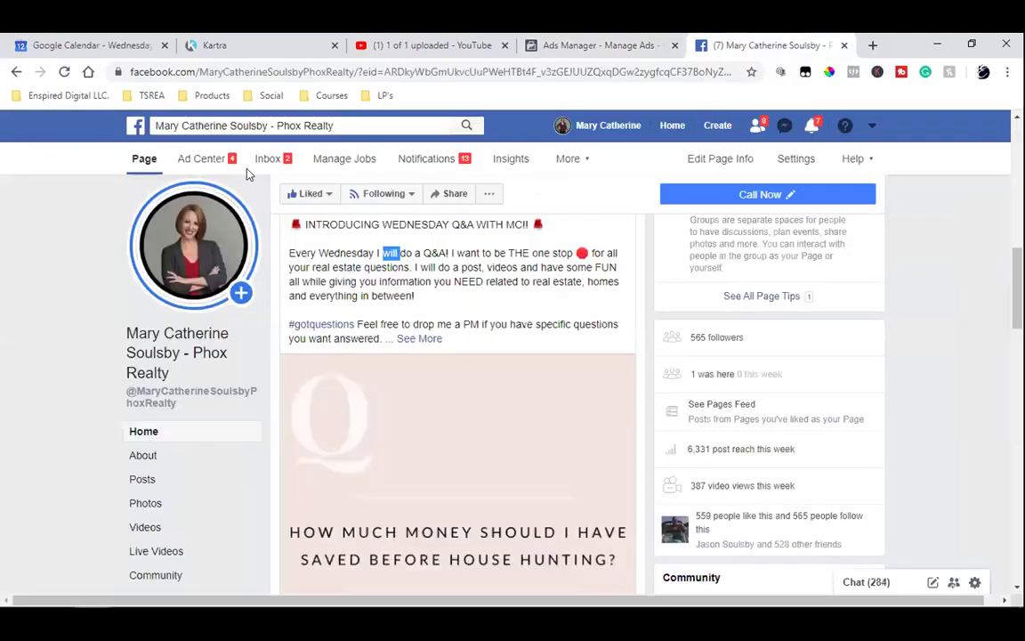
left_click(605, 41)
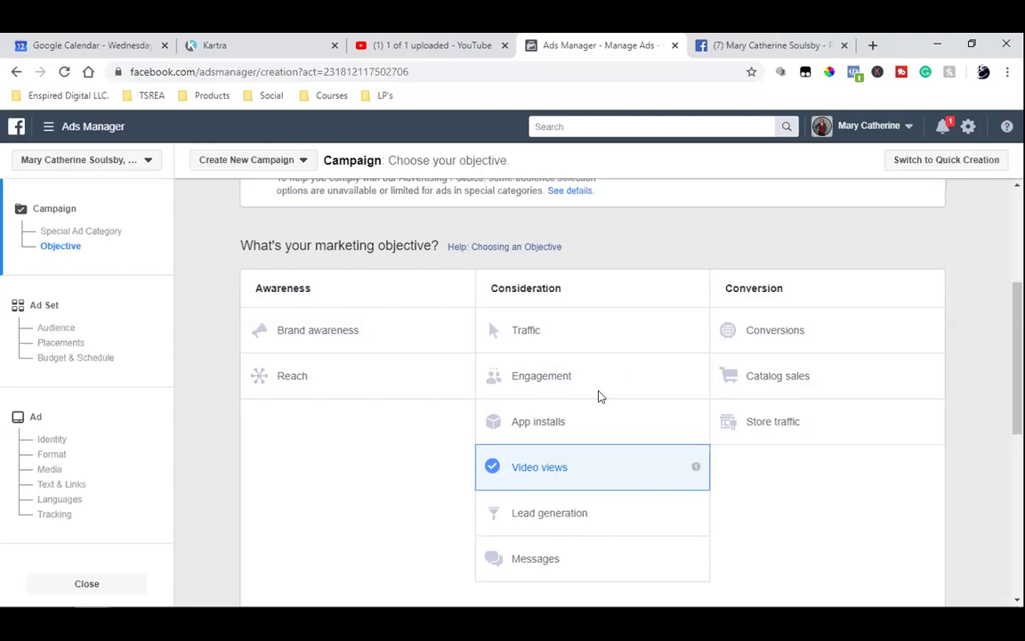
scroll(976, 353, "down", 2)
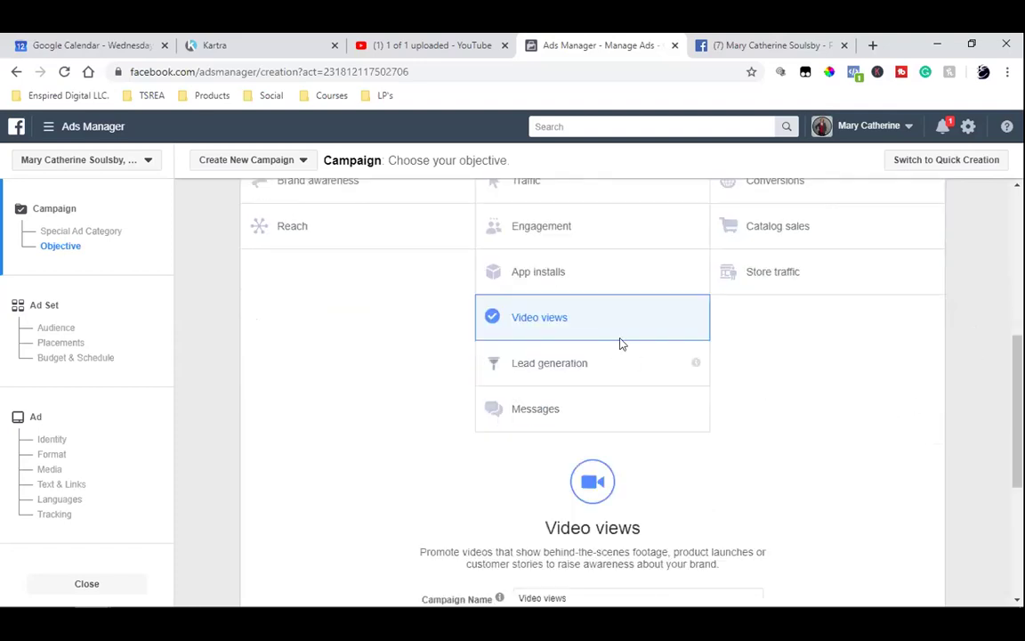
left_click(743, 42)
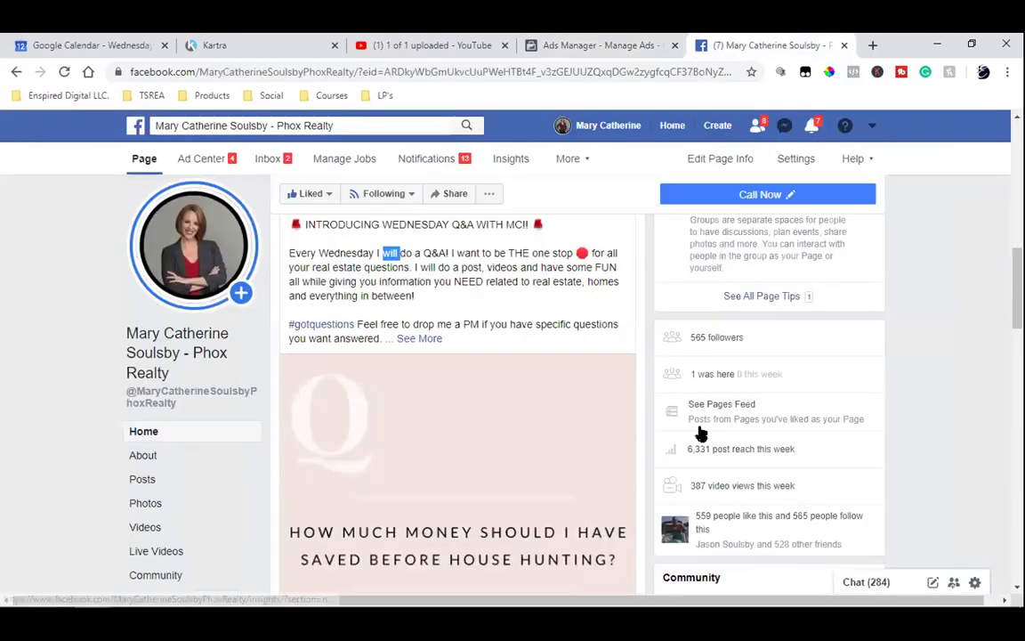
left_click(146, 528)
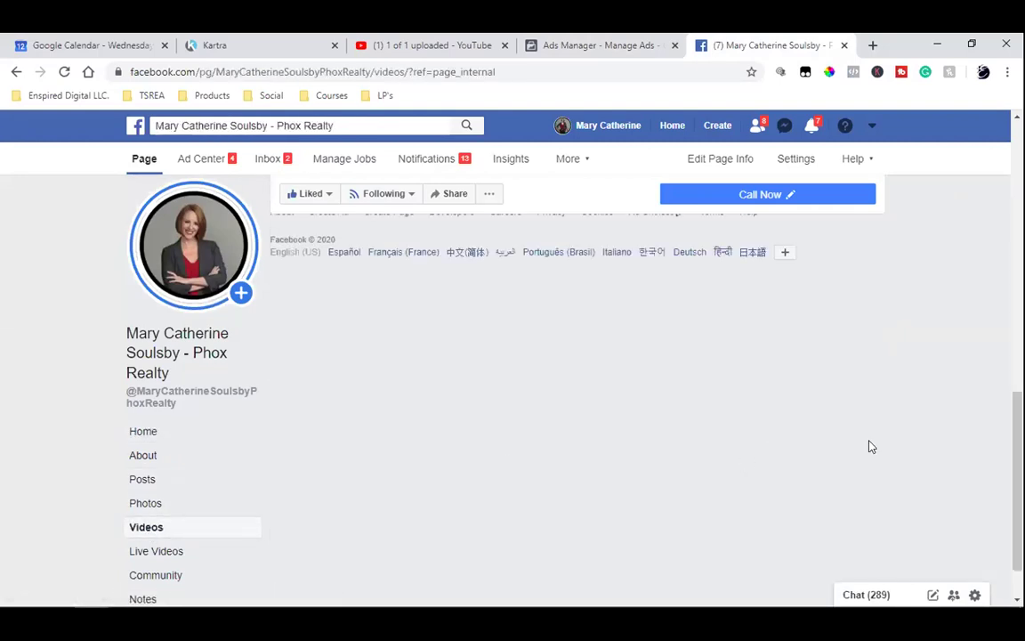
scroll(871, 447, "down", 5)
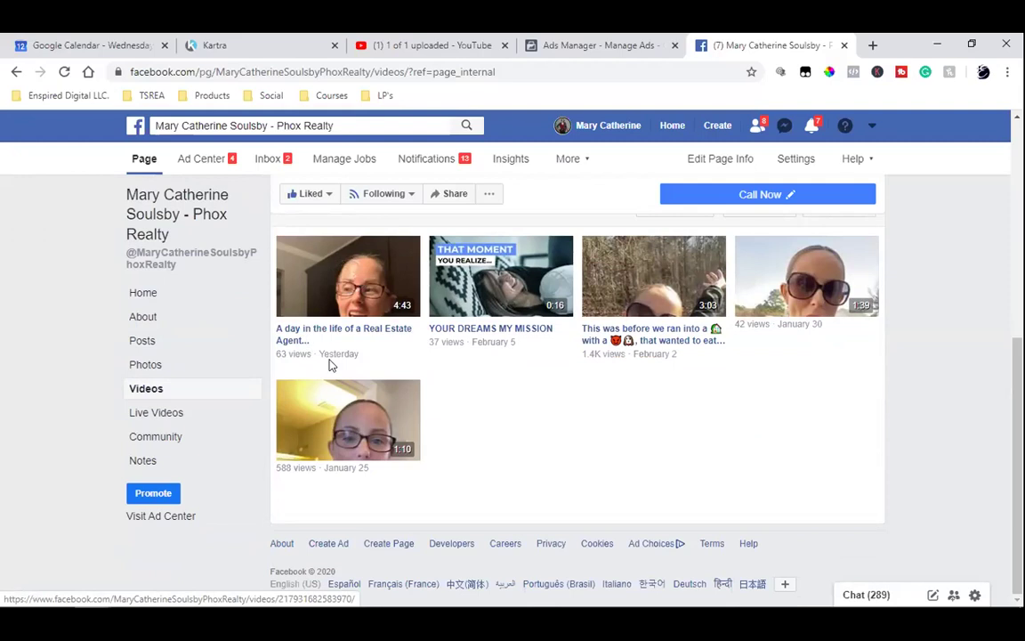
- Switch back to Ads Manager and name the campaign "Video views (A day in the life)"
left_click(591, 45)
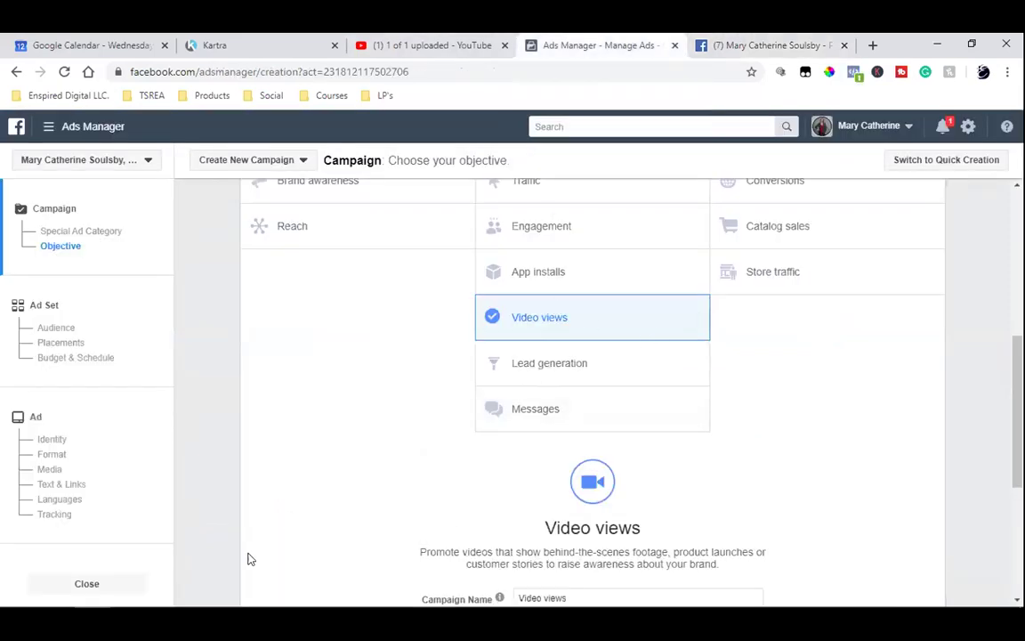
scroll(249, 556, "down", 3)
left_click(712, 298)
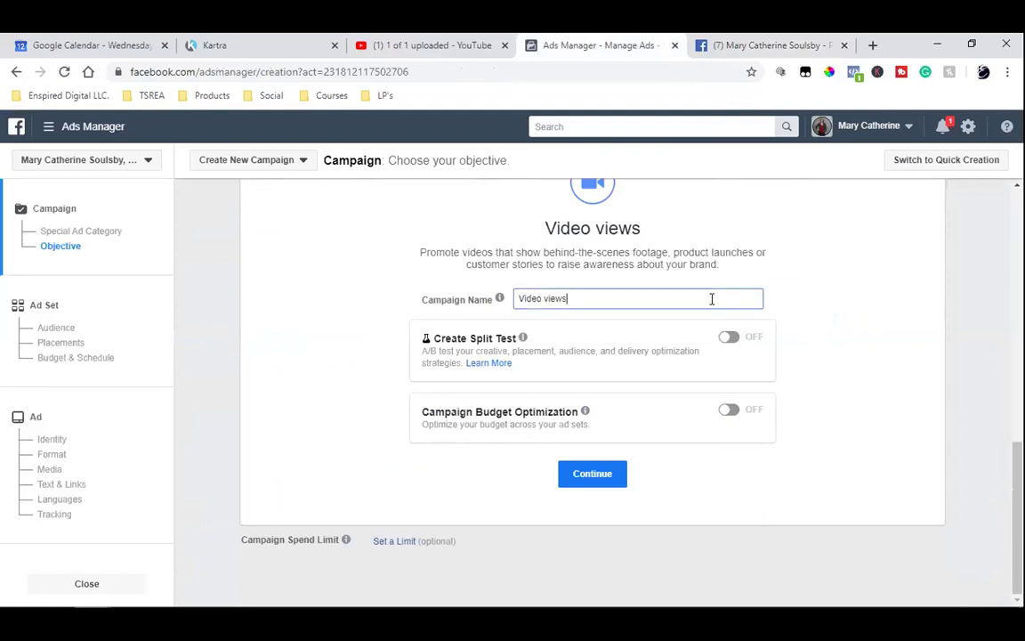
left_click(748, 40)
left_click(601, 39)
type("(A day in the life)")
- Copy the full campaign name and continue to the ad set settings
double_click(555, 298)
left_click(555, 299)
right_click(555, 298)
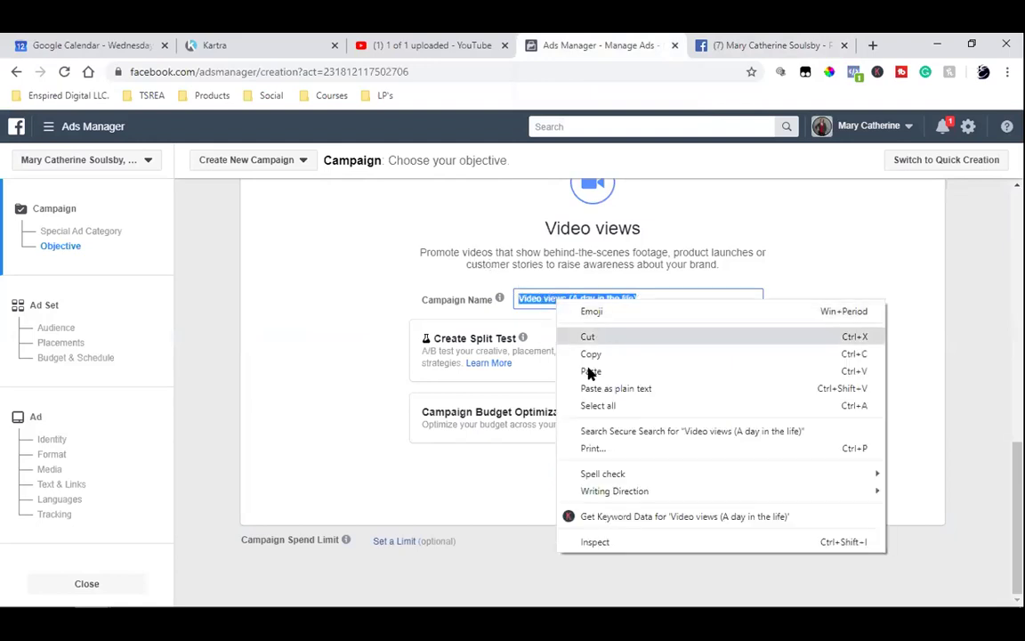
left_click(600, 360)
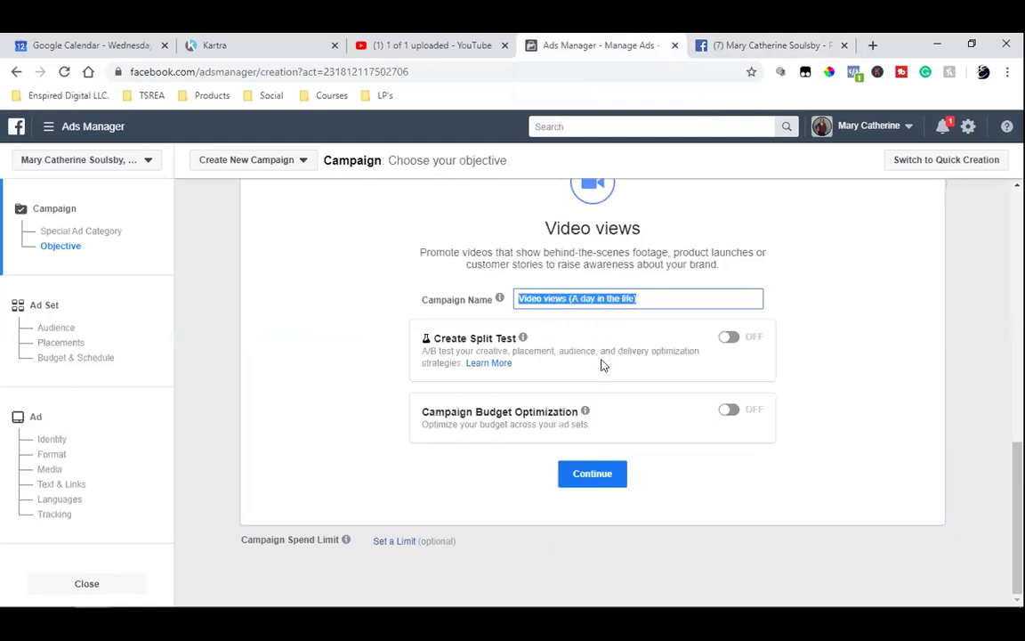
left_click(606, 471)
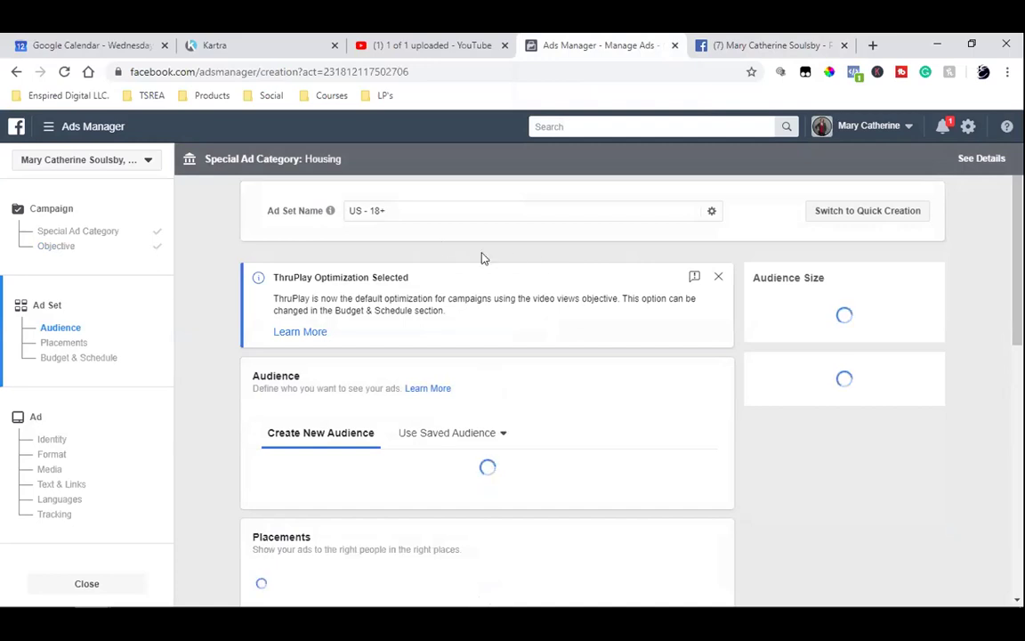
- Replace the ad set name with the copied "Video views (A day in the life)"
triple_click(368, 211)
key("ctrl+v")
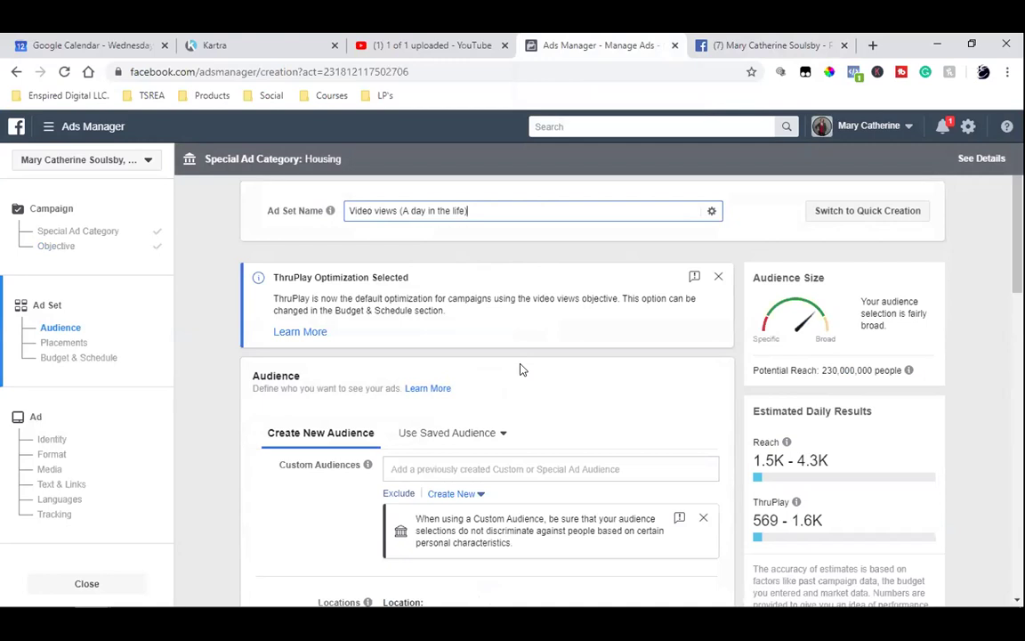
scroll(521, 365, "down", 2)
scroll(204, 418, "up", 1)
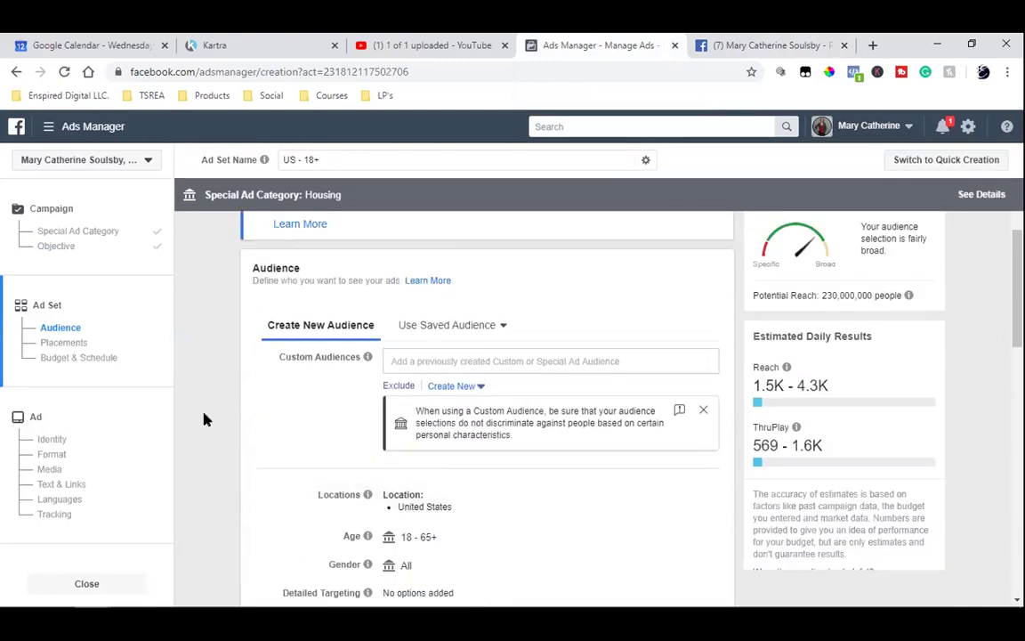
scroll(256, 414, "up", 2)
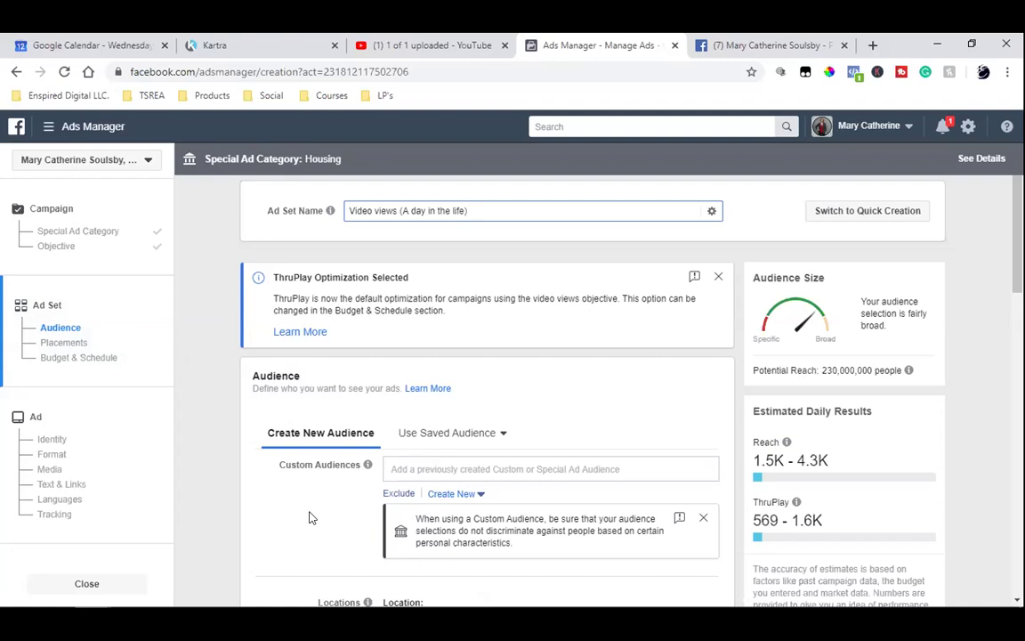
- Check which previously created custom audiences the ad account offers, without selecting any
scroll(309, 517, "down", 2)
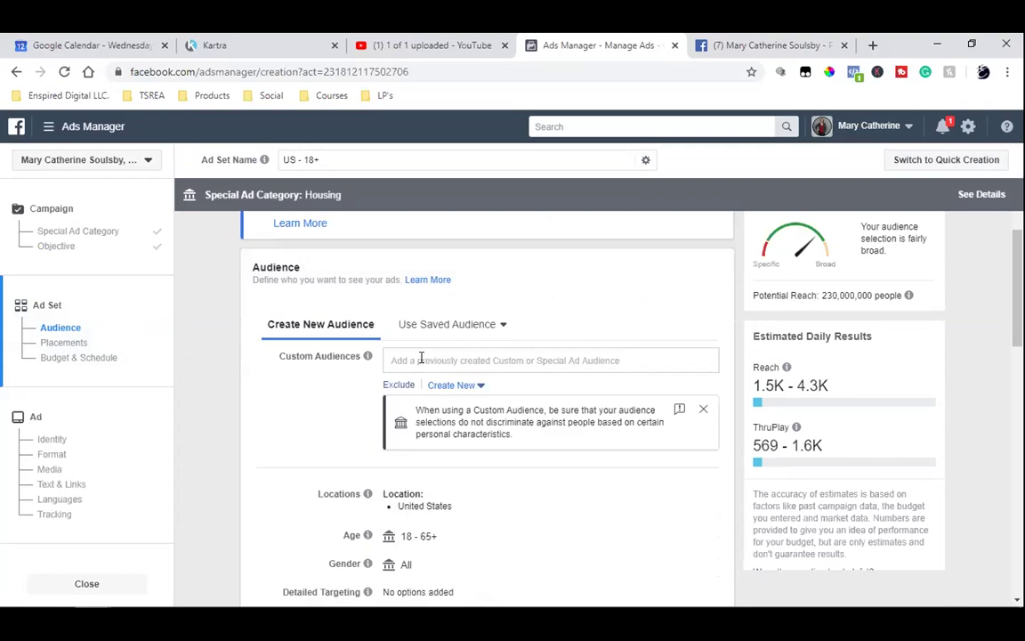
left_click(422, 357)
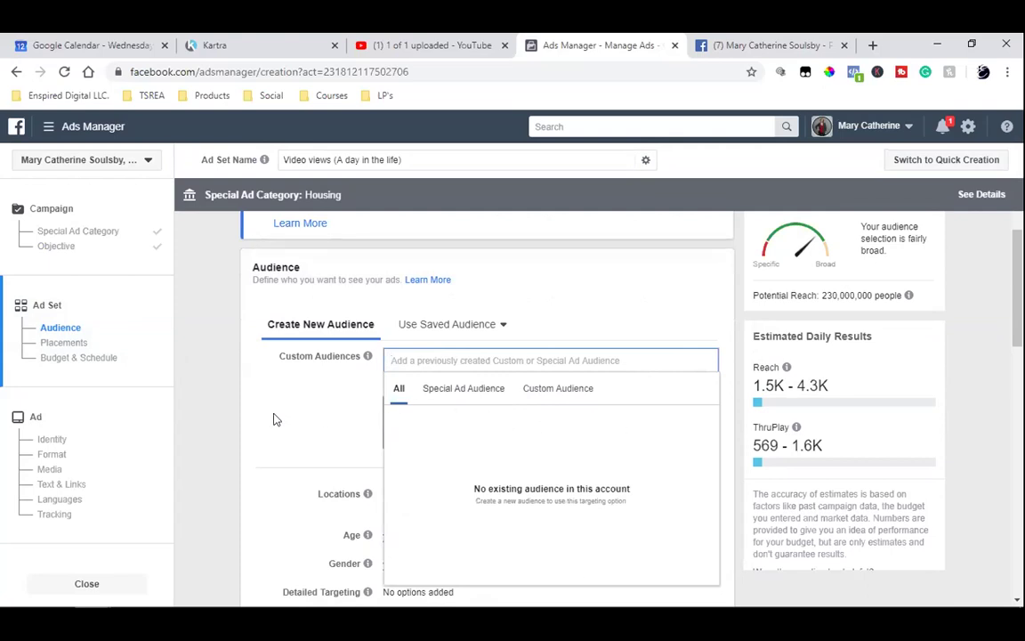
left_click(297, 392)
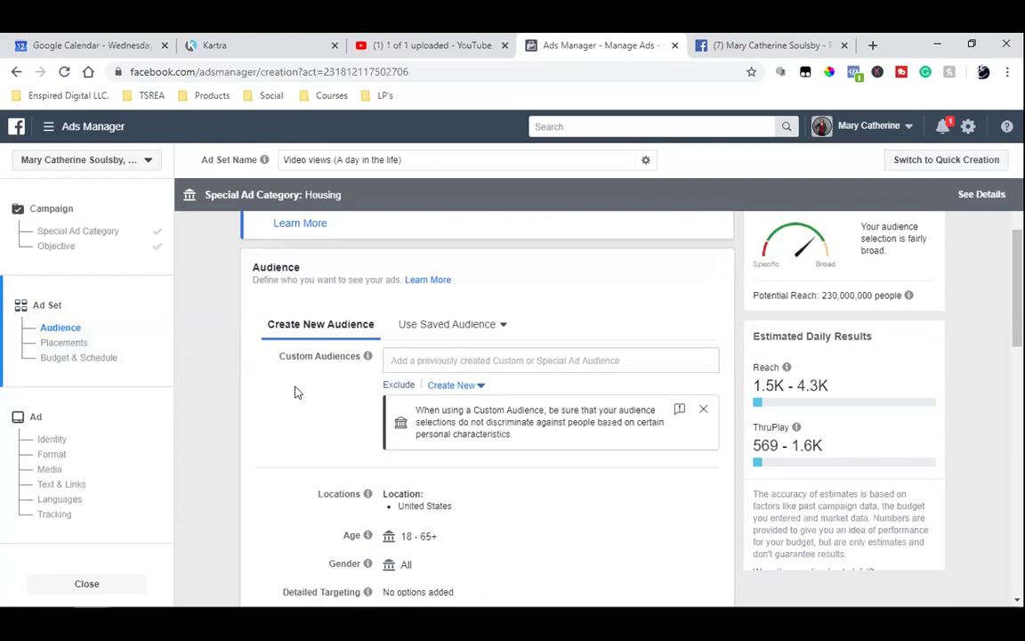
- Open detailed targeting for editing and reveal the additional audience options to review languages and connections
scroll(592, 363, "down", 2)
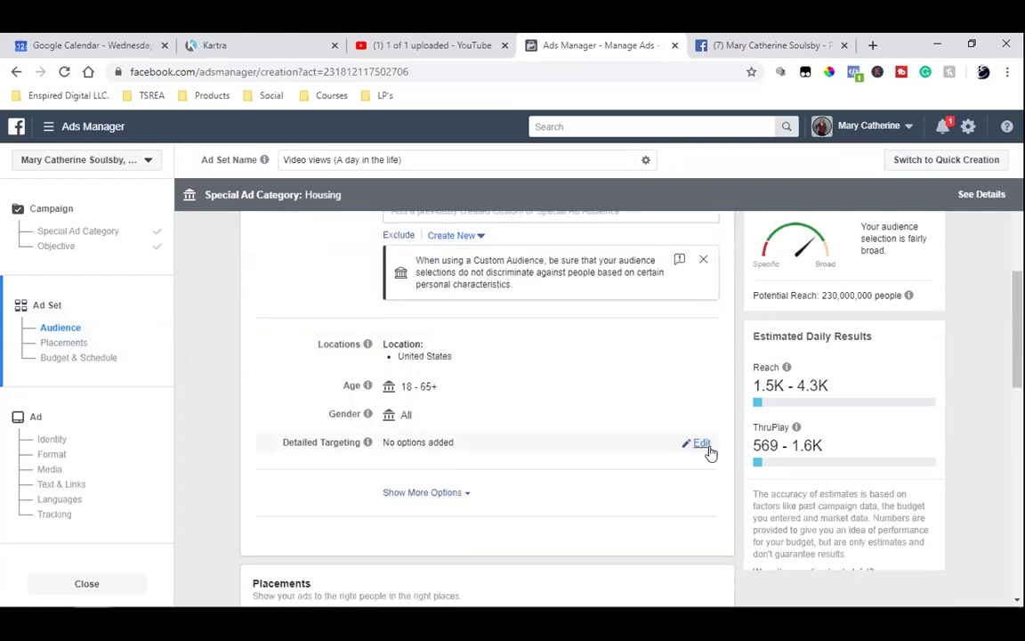
left_click(702, 443)
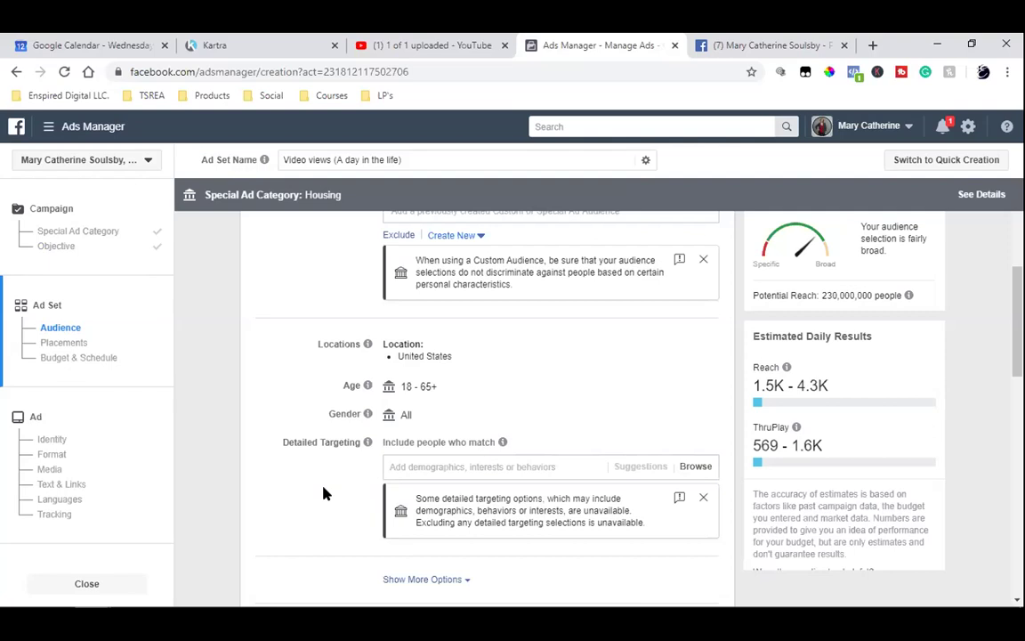
scroll(267, 507, "down", 2)
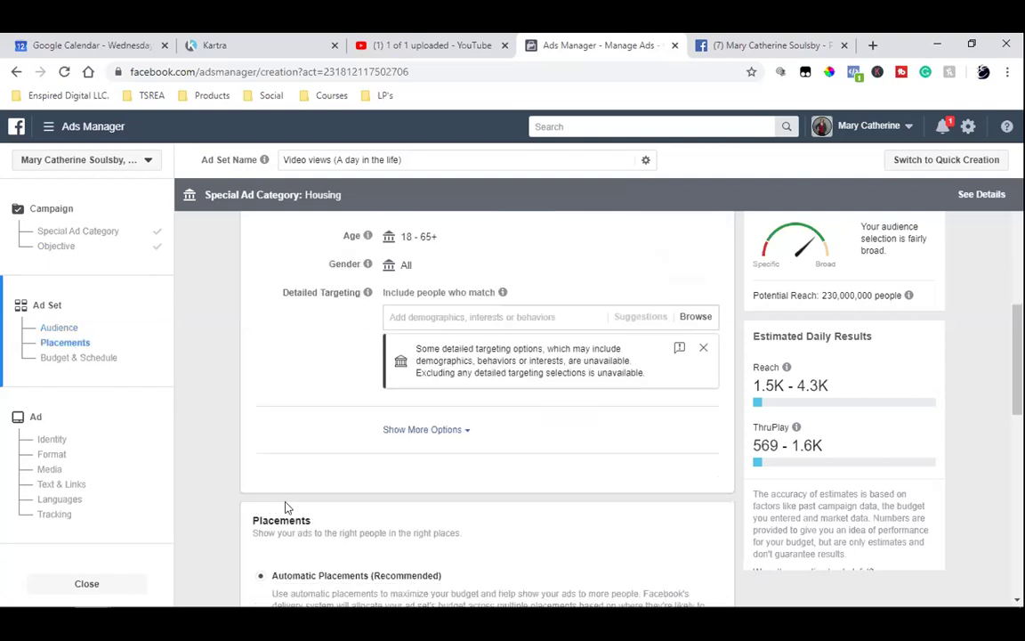
left_click(417, 431)
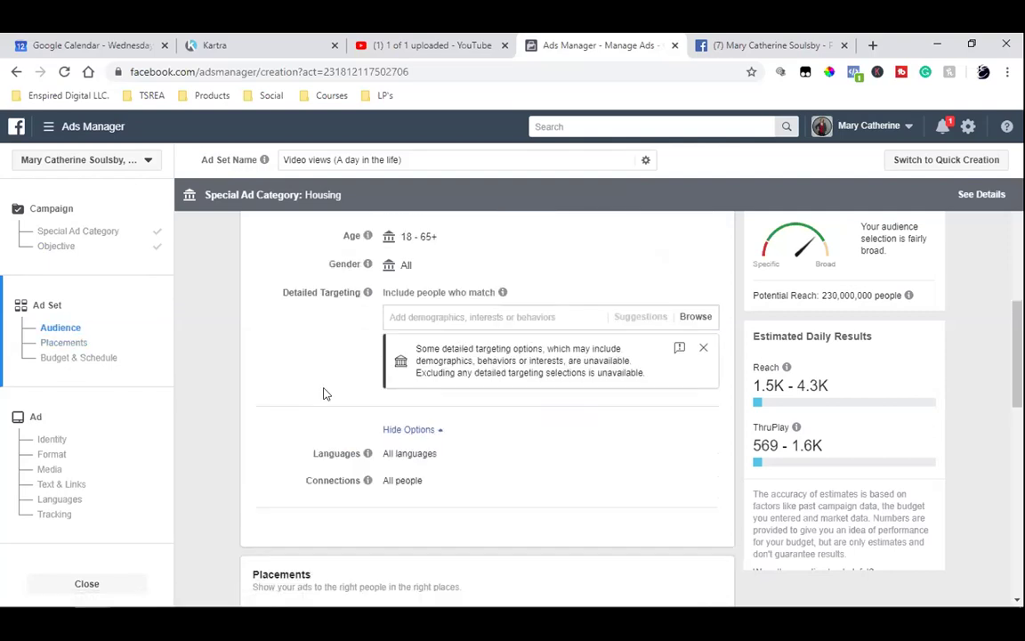
- Switch the ad set to manually edited placements and deselect the Instagram, Messenger and Audience Network platforms, leaving only Facebook
scroll(323, 393, "down", 3)
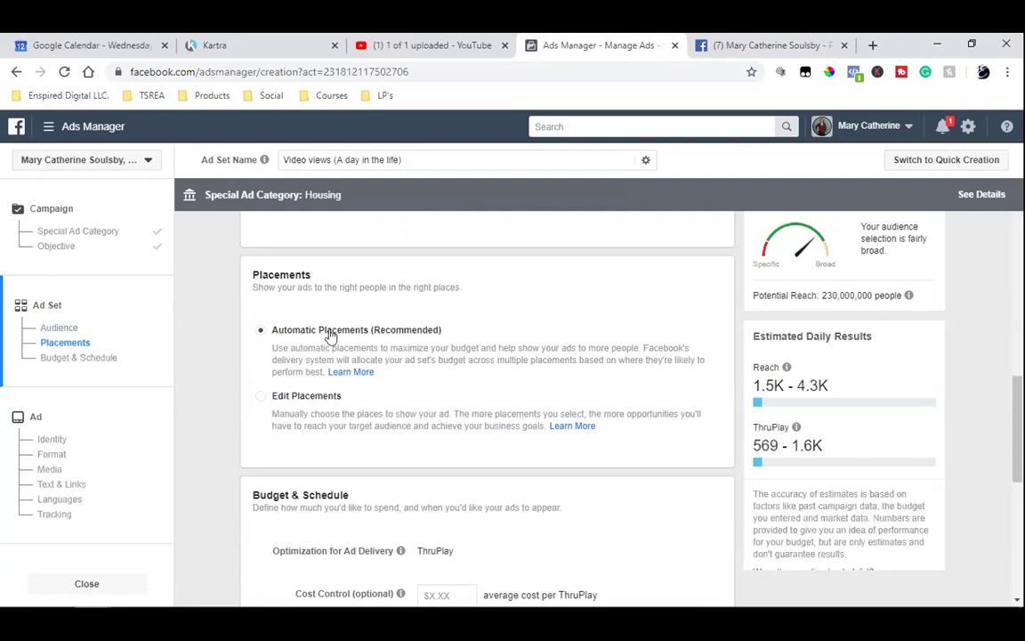
left_click(282, 403)
scroll(492, 377, "down", 2)
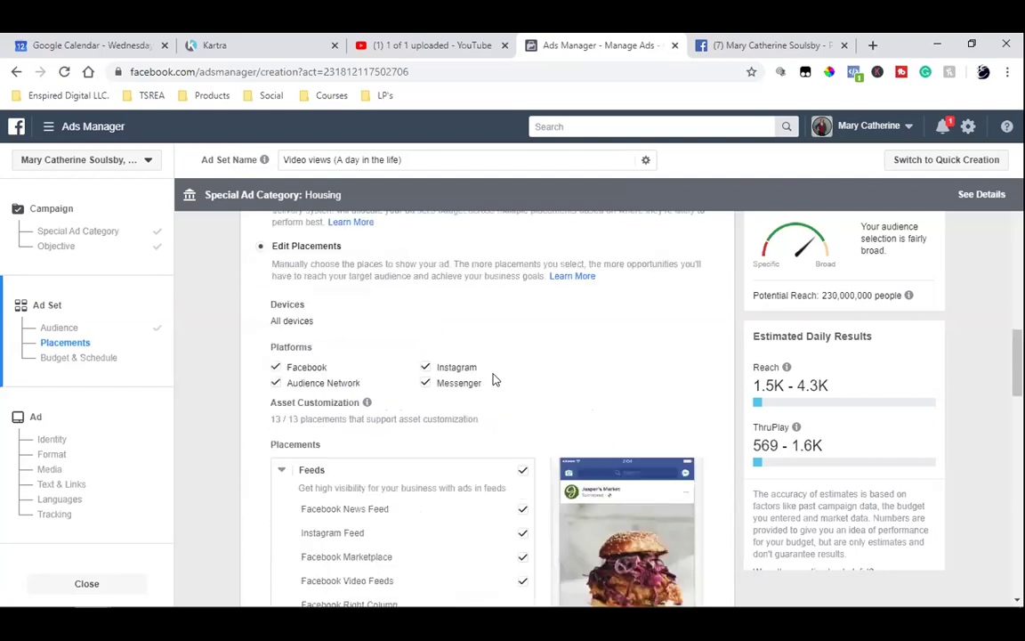
left_click(426, 368)
left_click(426, 384)
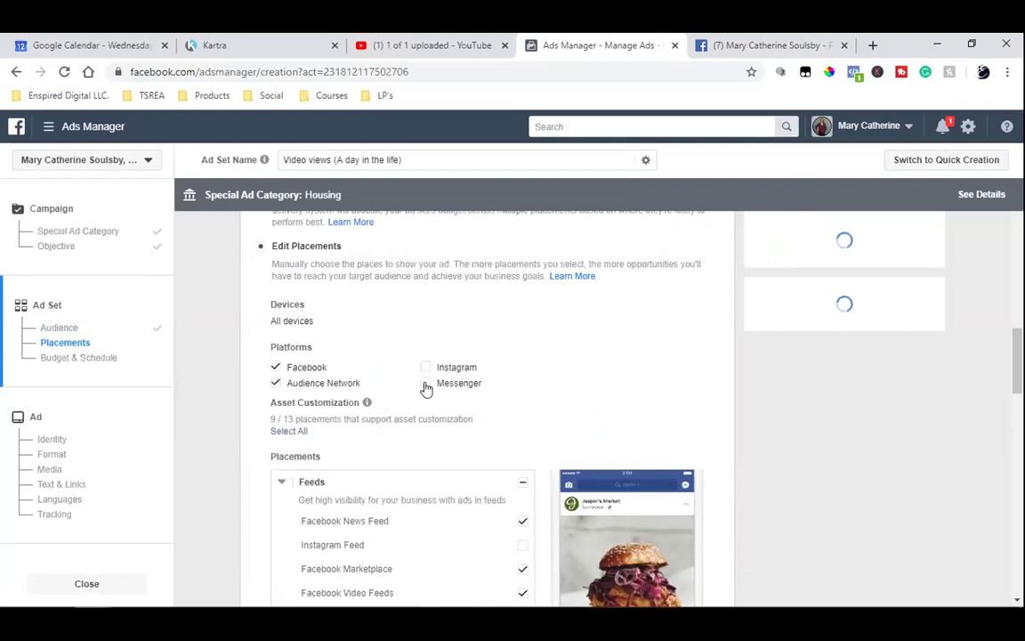
left_click(276, 383)
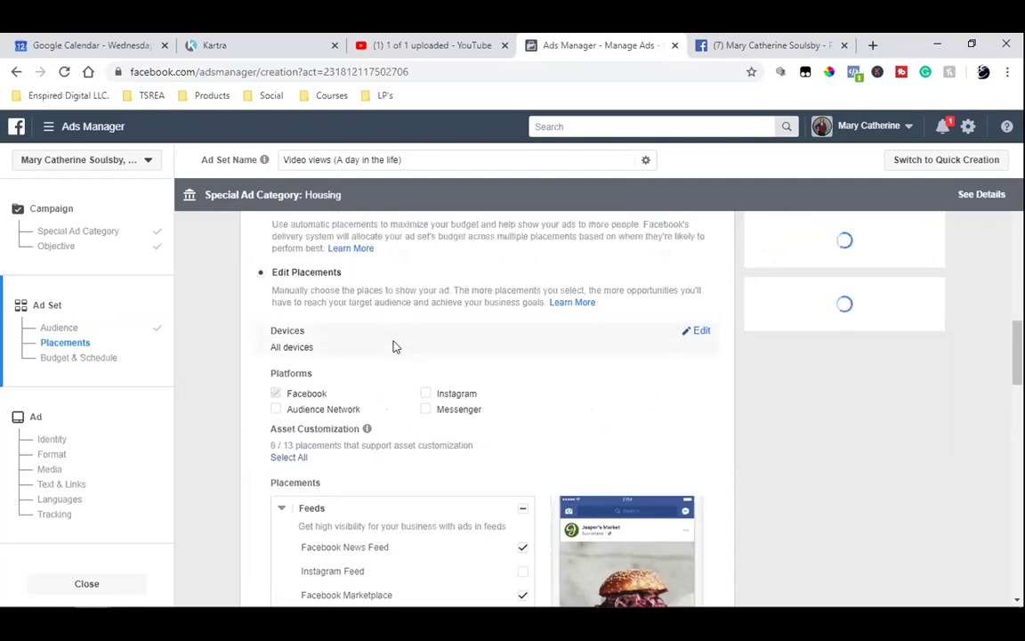
scroll(393, 346, "up", 3)
scroll(293, 339, "down", 3)
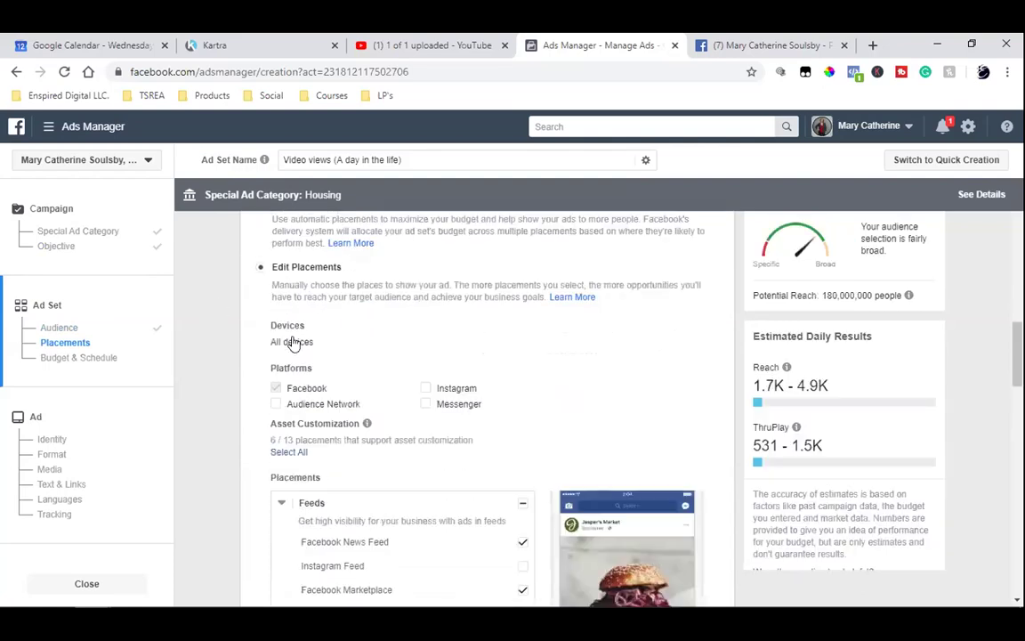
mouse_move(366, 407)
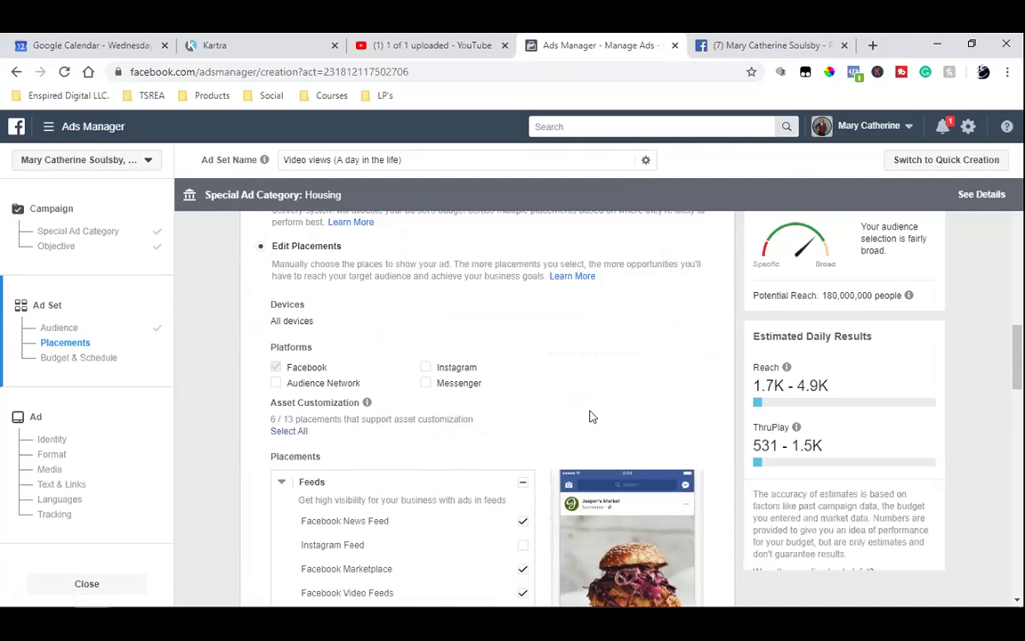
- Switch to the Facebook page, look at the home news feed, and return to Ads Manager
left_click(752, 45)
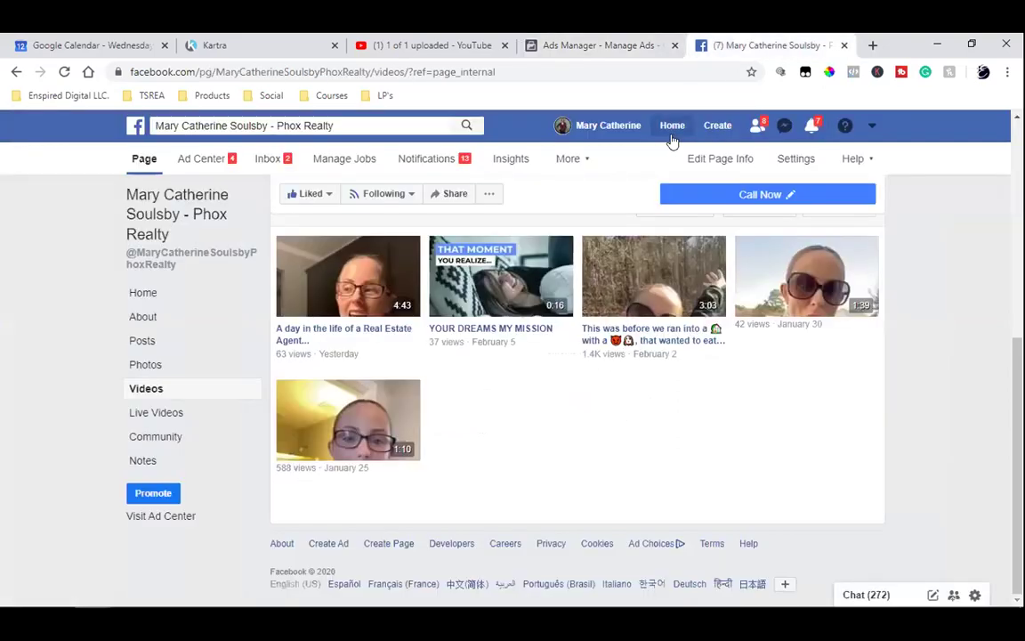
left_click(669, 139)
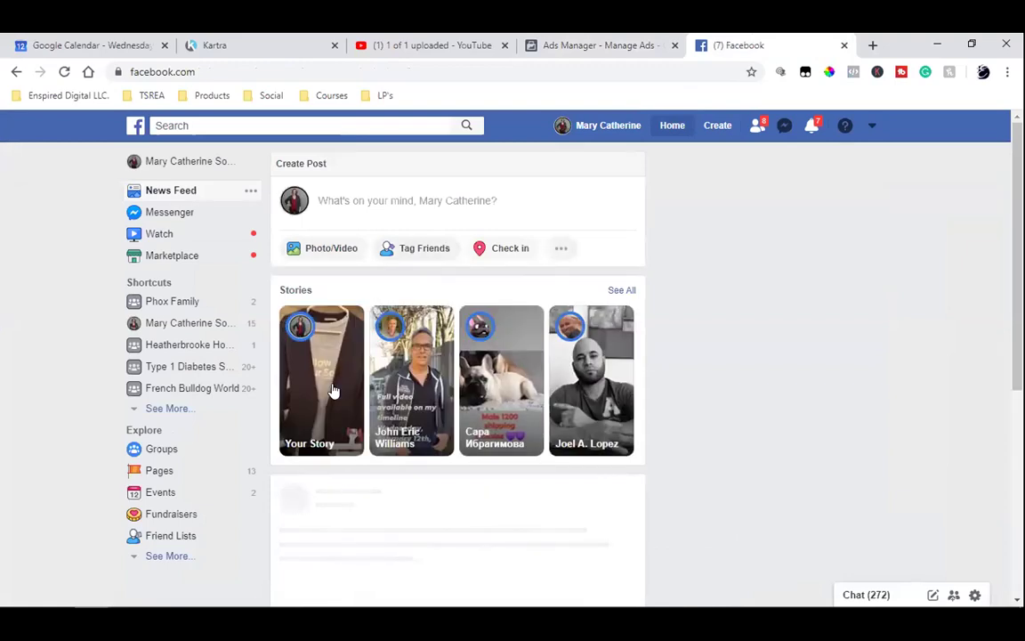
left_click(557, 41)
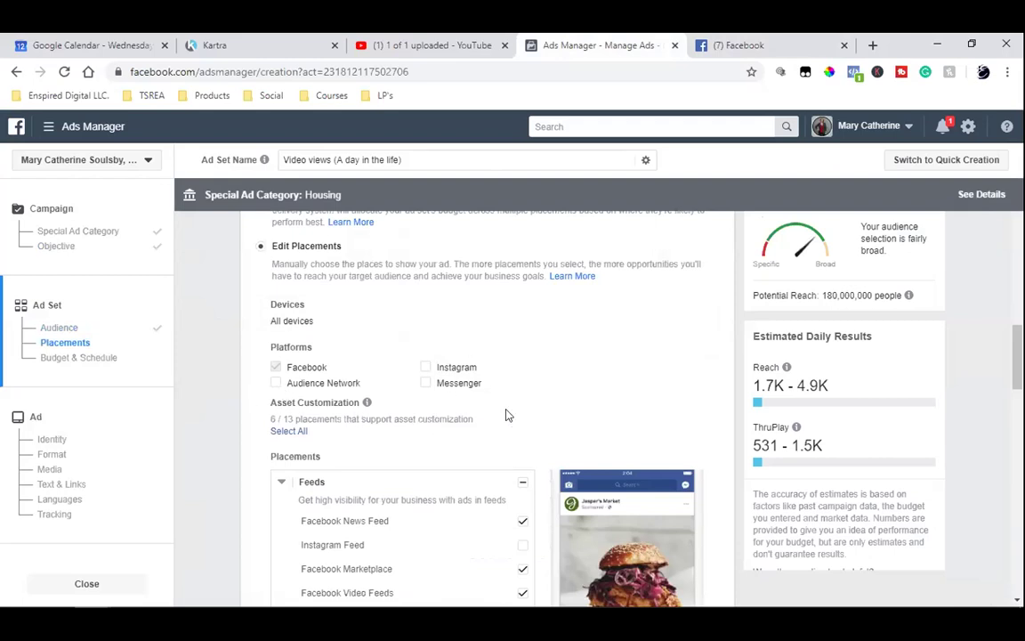
scroll(505, 415, "up", 2)
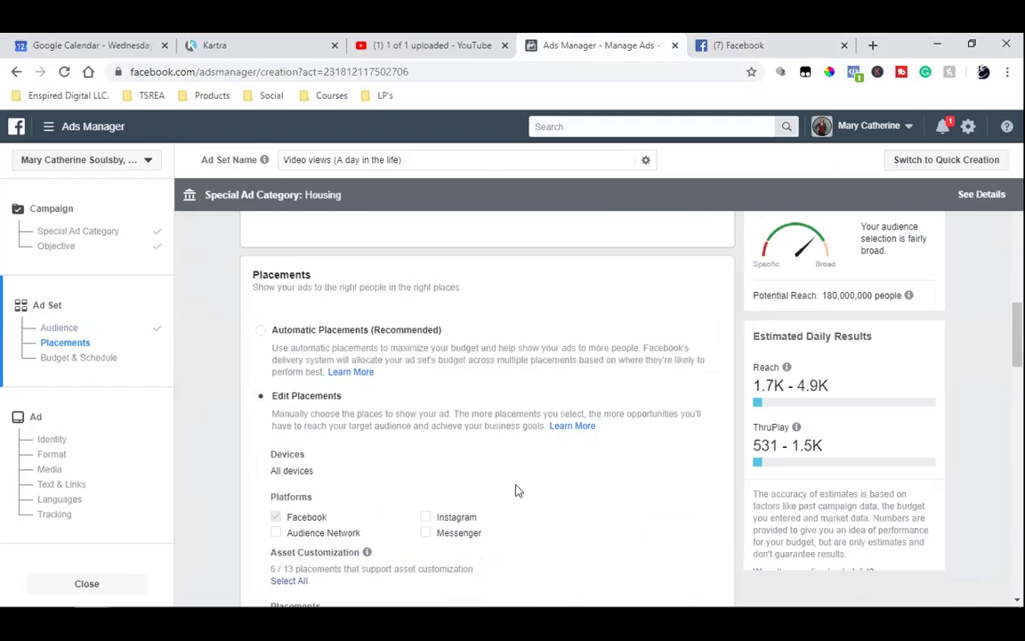
scroll(516, 490, "down", 2)
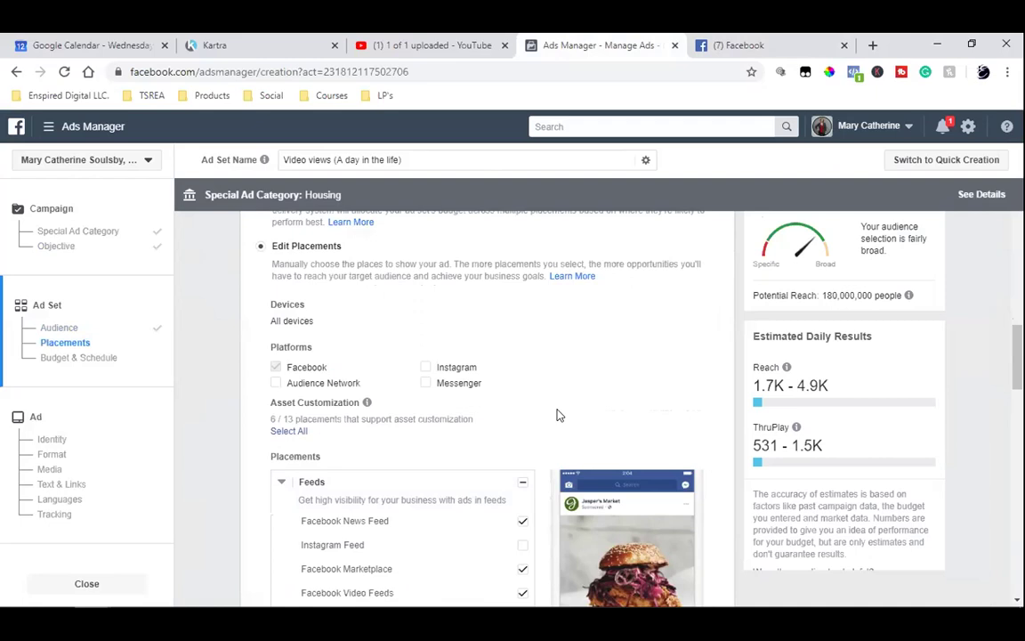
left_click(424, 367)
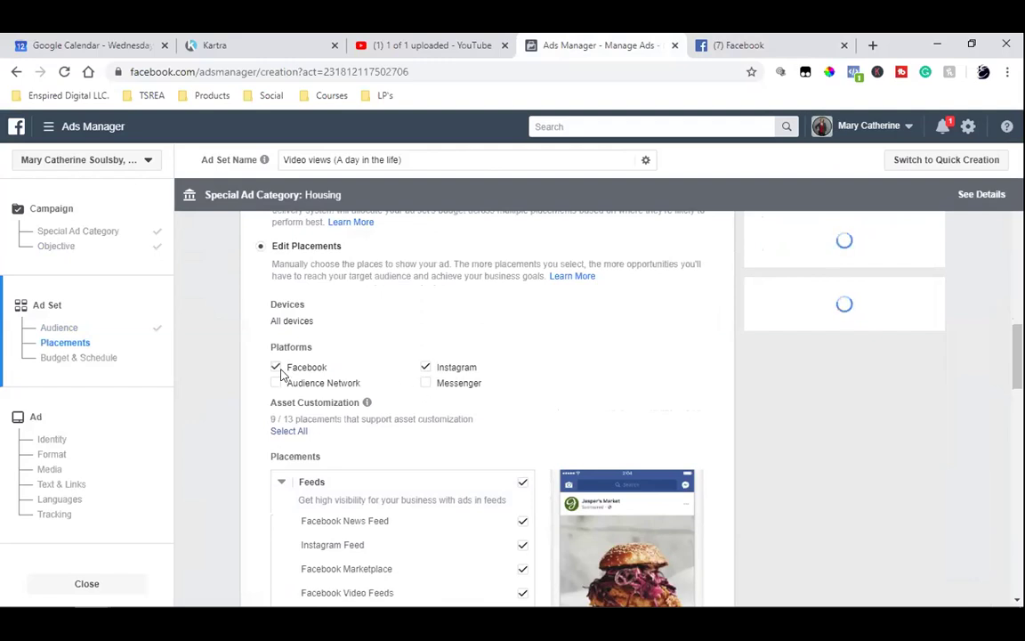
left_click(276, 368)
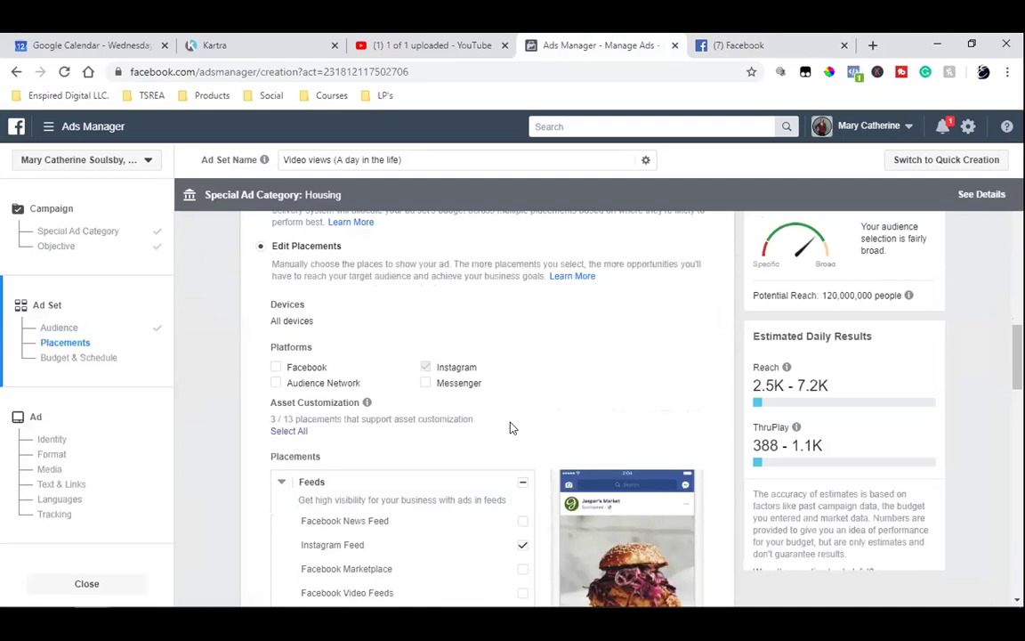
left_click(275, 368)
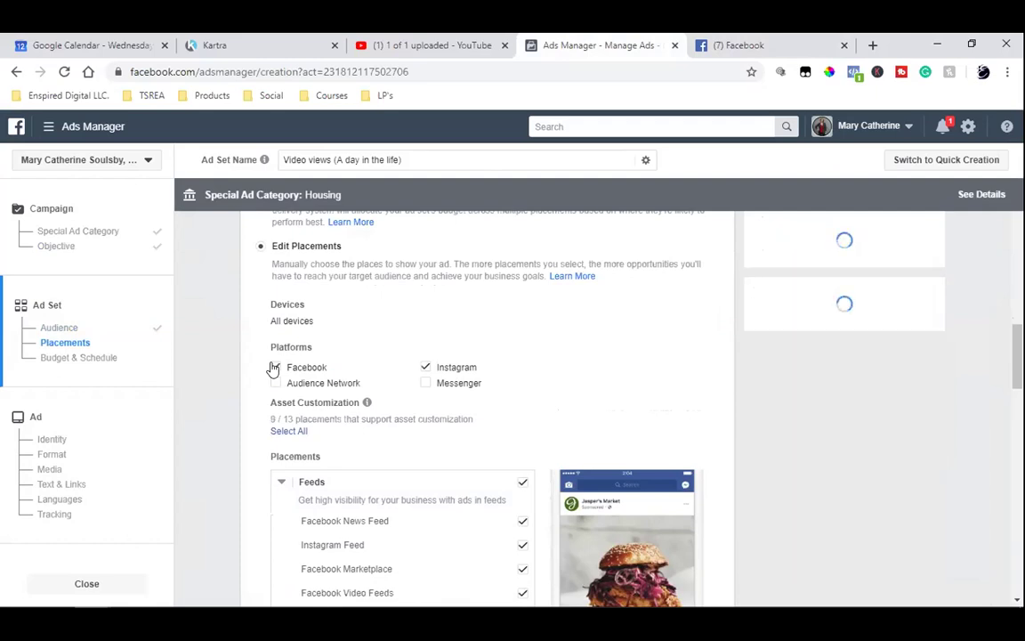
left_click(459, 367)
- Review the individual Facebook placements and exclude Facebook Instant Articles from the ad set
scroll(592, 409, "down", 3)
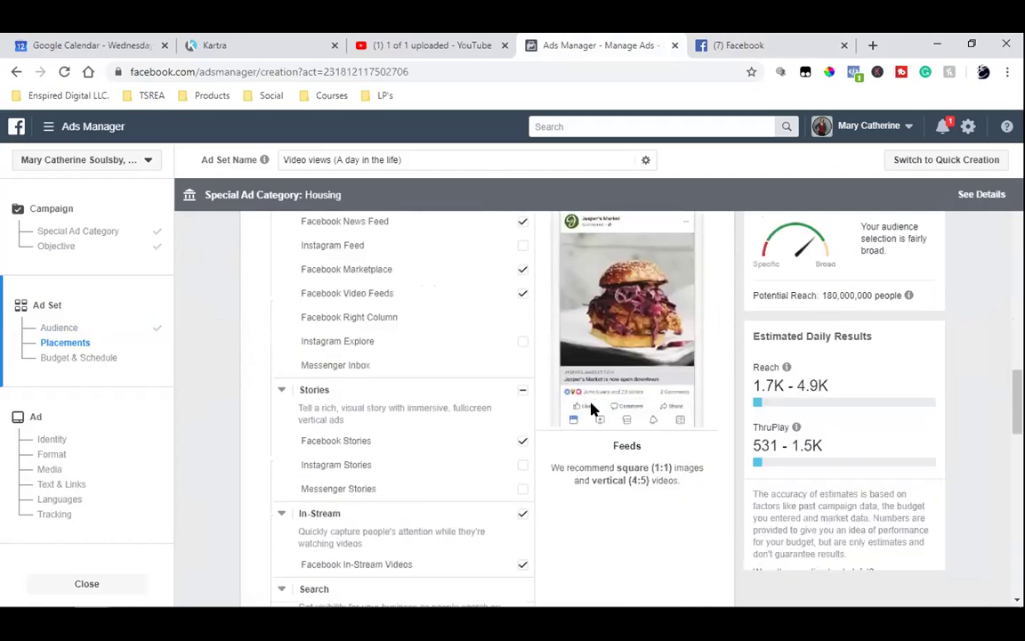
scroll(534, 418, "up", 2)
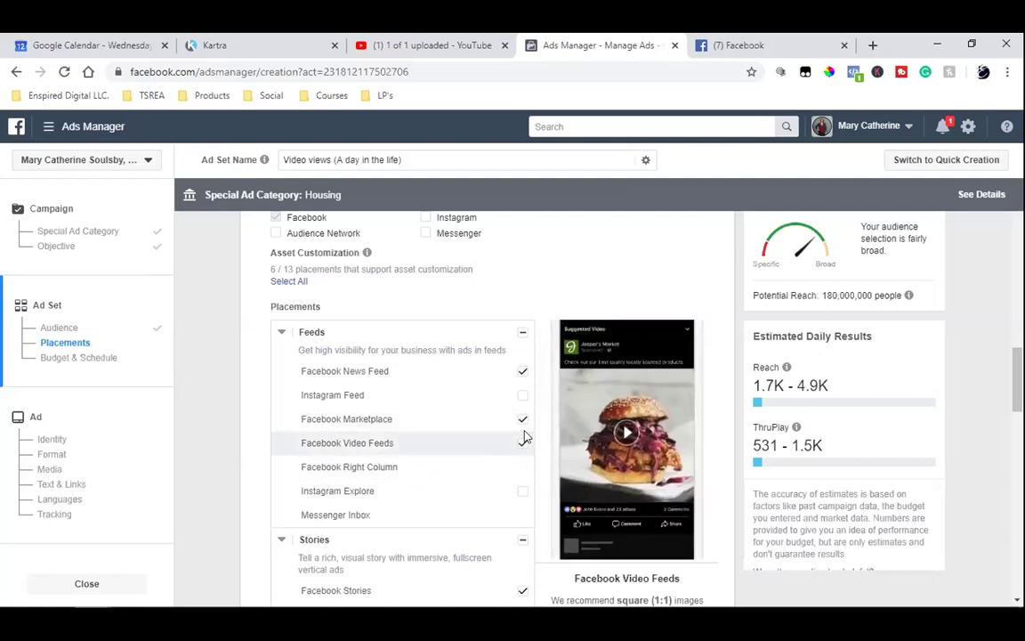
scroll(525, 436, "down", 2)
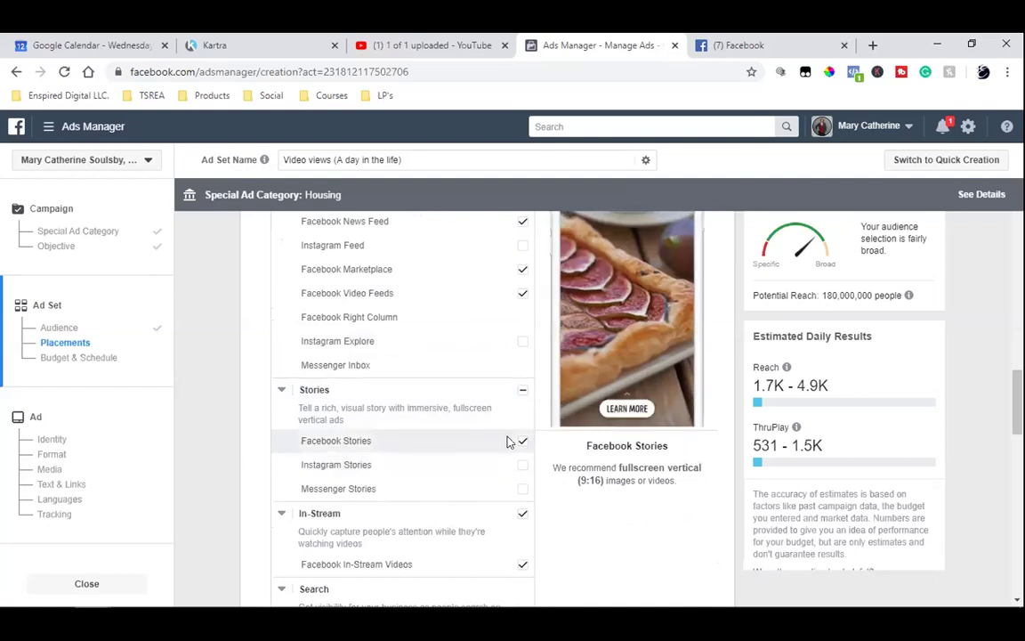
scroll(508, 442, "down", 2)
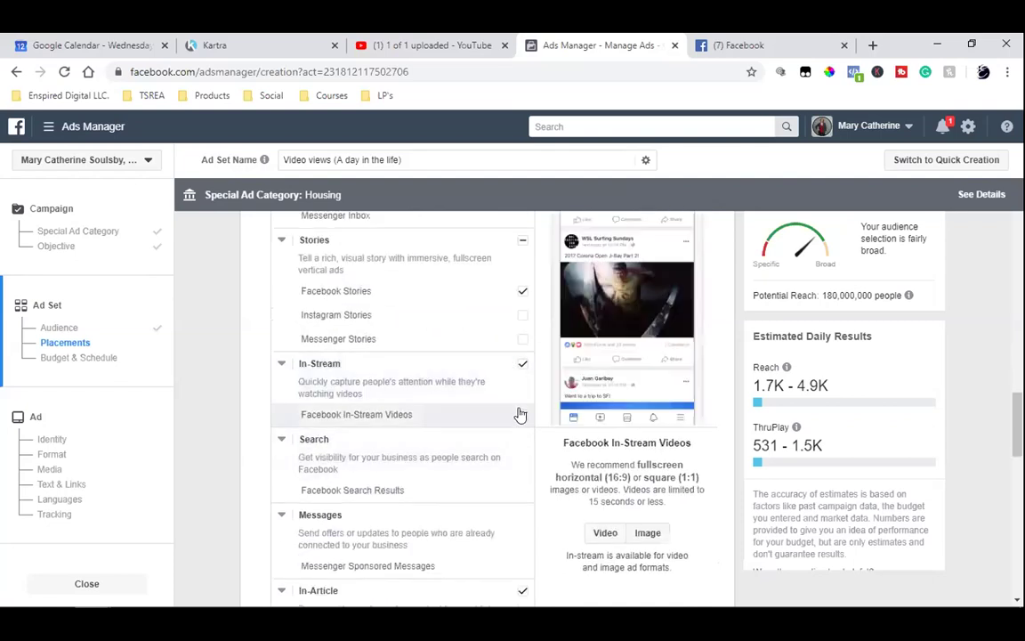
scroll(520, 413, "down", 2)
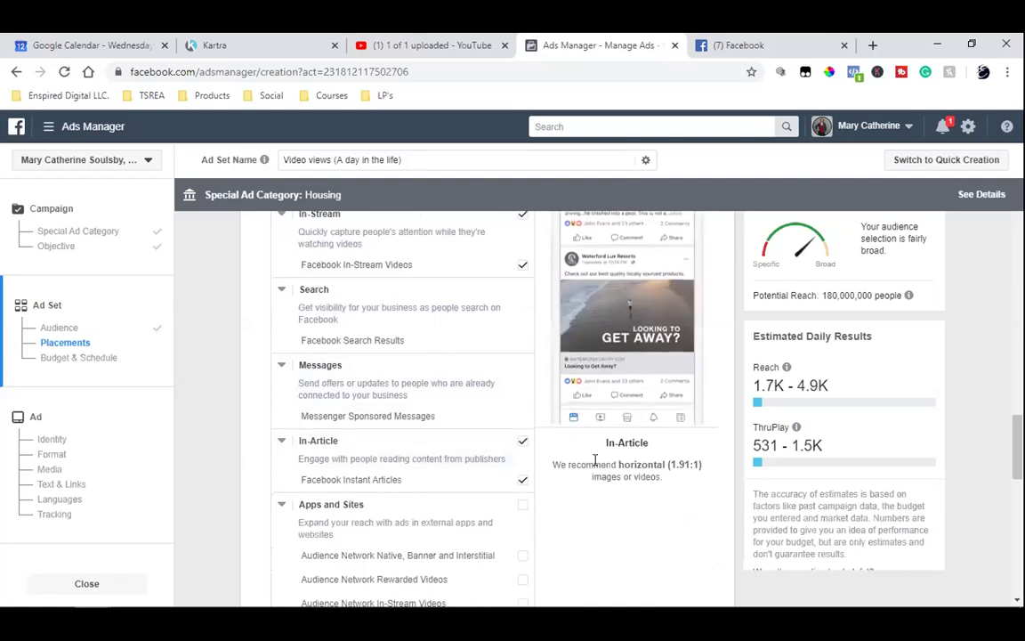
left_click(523, 483)
- Reveal the additional placement options to check the mobile device and inventory filter settings
scroll(547, 491, "down", 2)
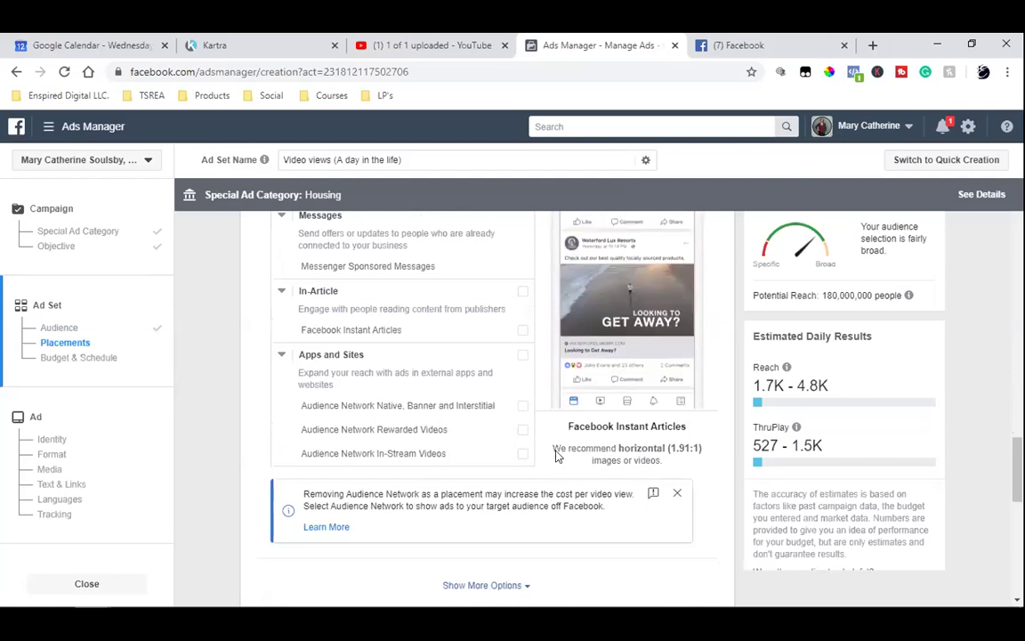
scroll(556, 454, "down", 4)
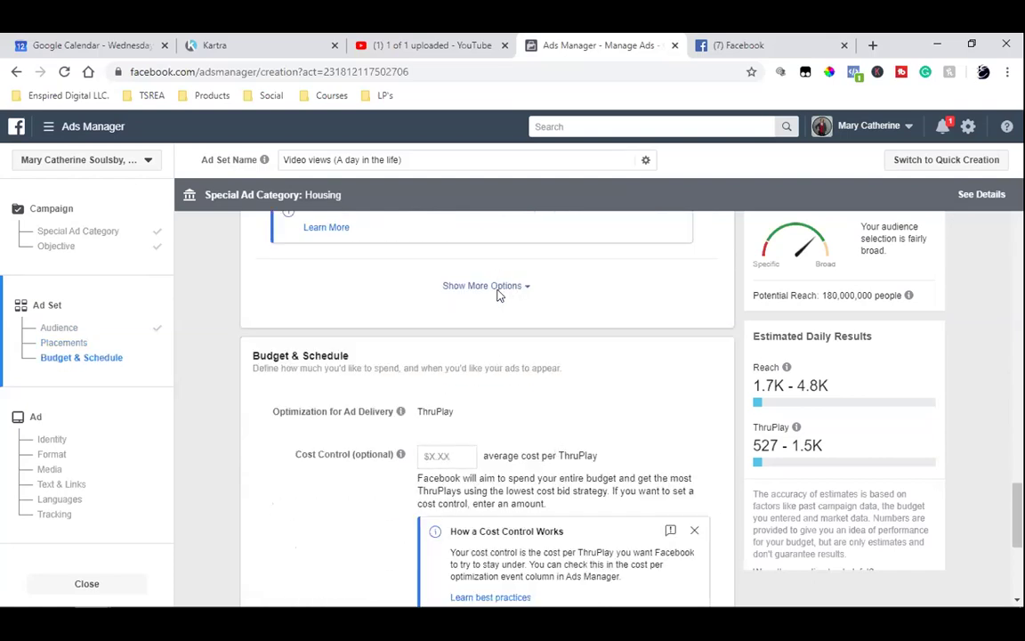
left_click(500, 286)
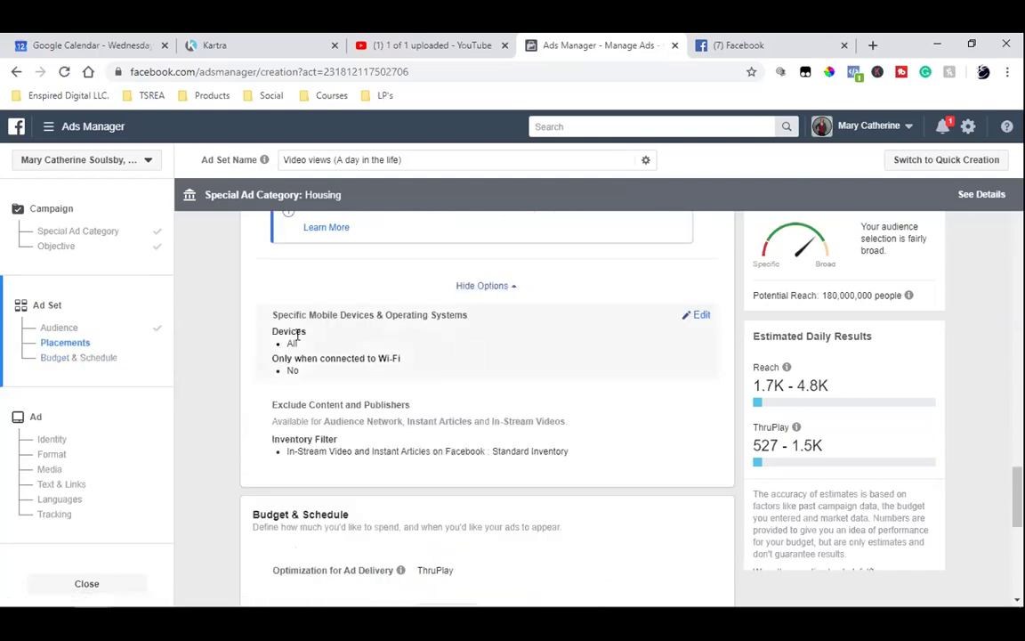
- Set the ad set's daily budget to $5.00
scroll(488, 450, "down", 2)
scroll(336, 389, "down", 2)
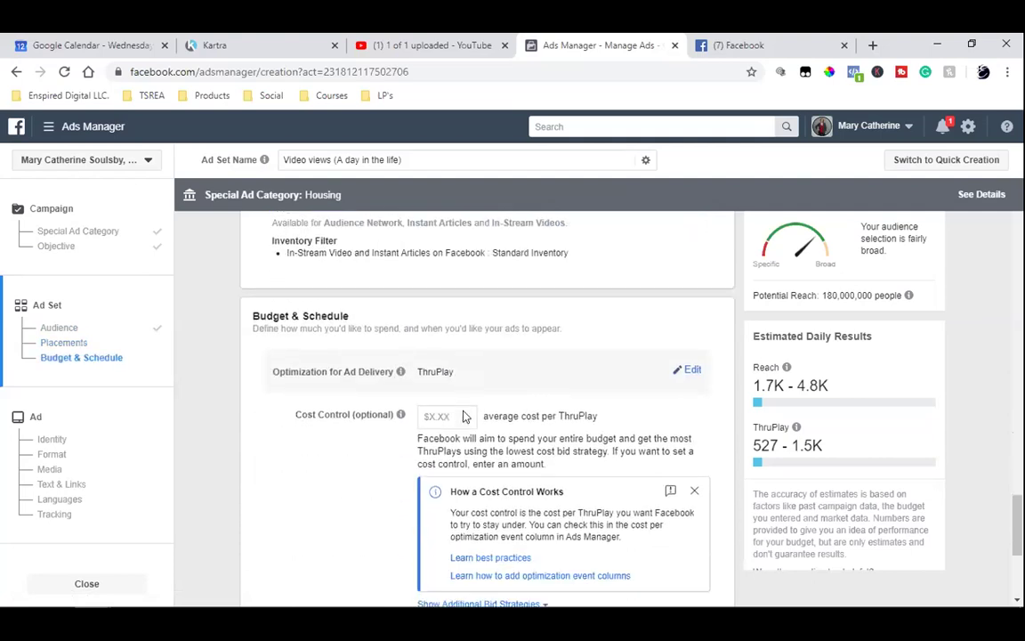
left_click(526, 530)
double_click(526, 530)
type("5")
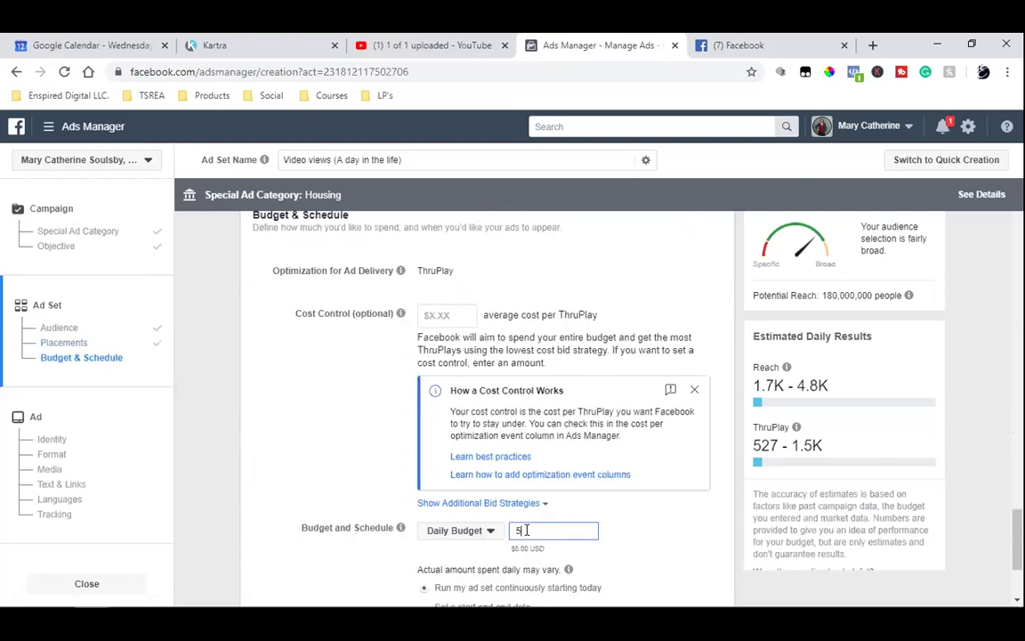
left_click(613, 531)
scroll(613, 531, "down", 2)
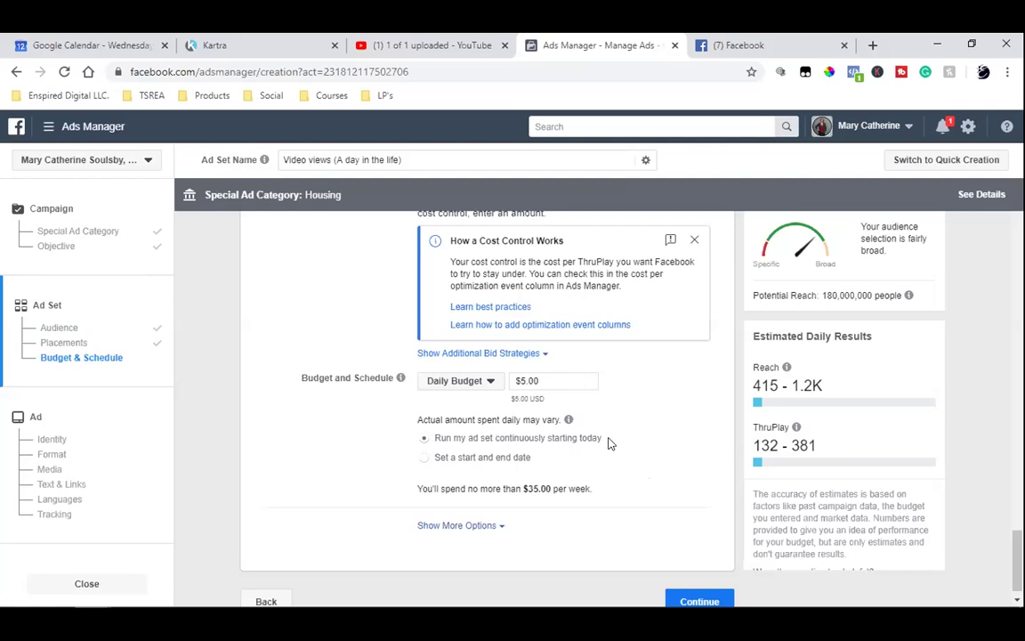
- Change the ad set from a daily to a lifetime budget and set the amount to $50.00
triple_click(531, 381)
type("50")
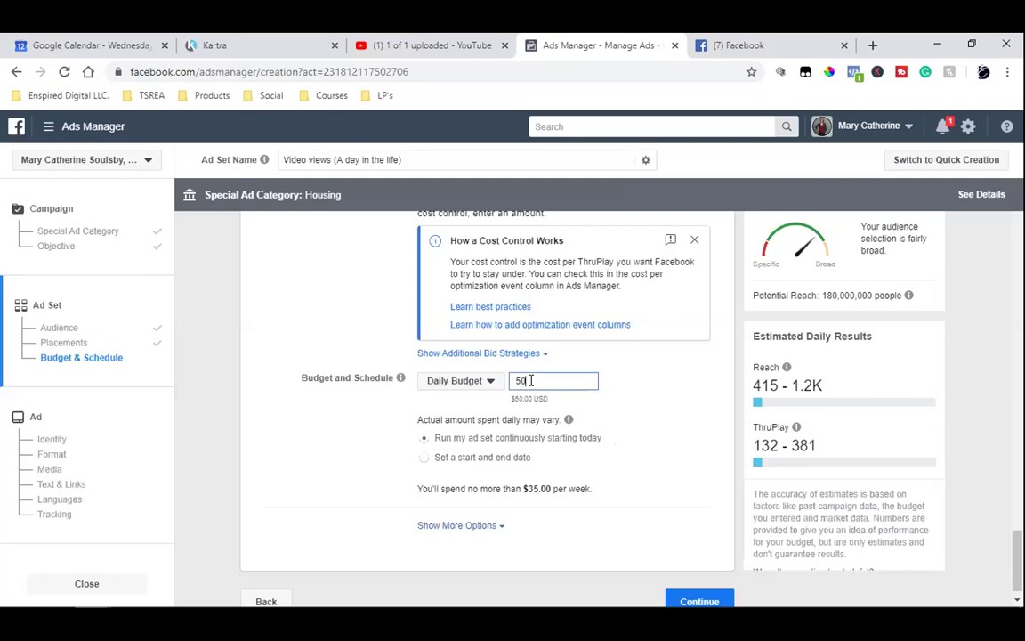
left_click(468, 387)
left_click(465, 423)
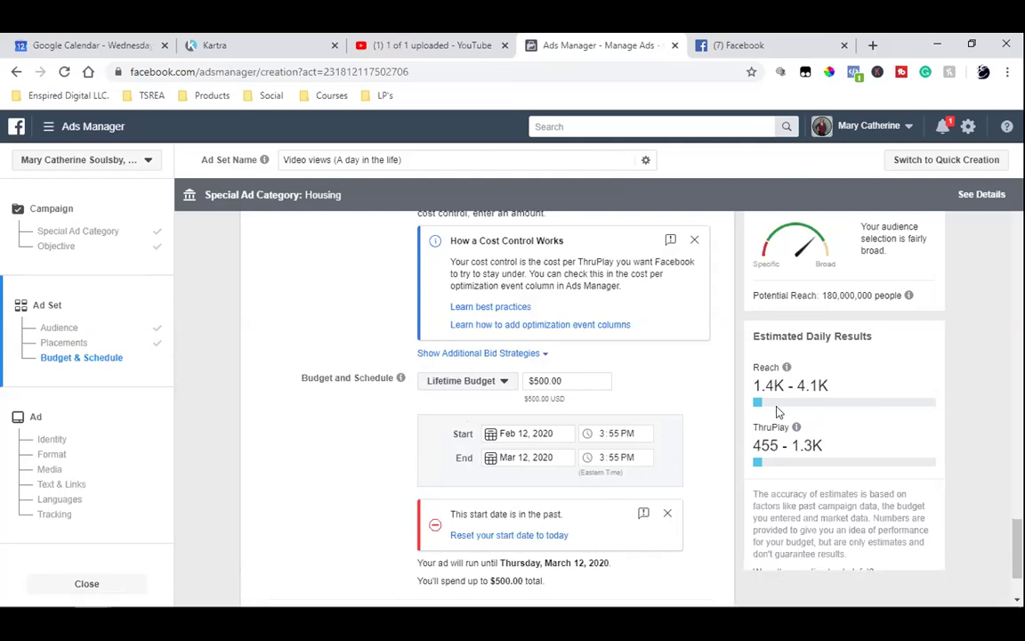
double_click(540, 377)
type("50")
left_click(663, 396)
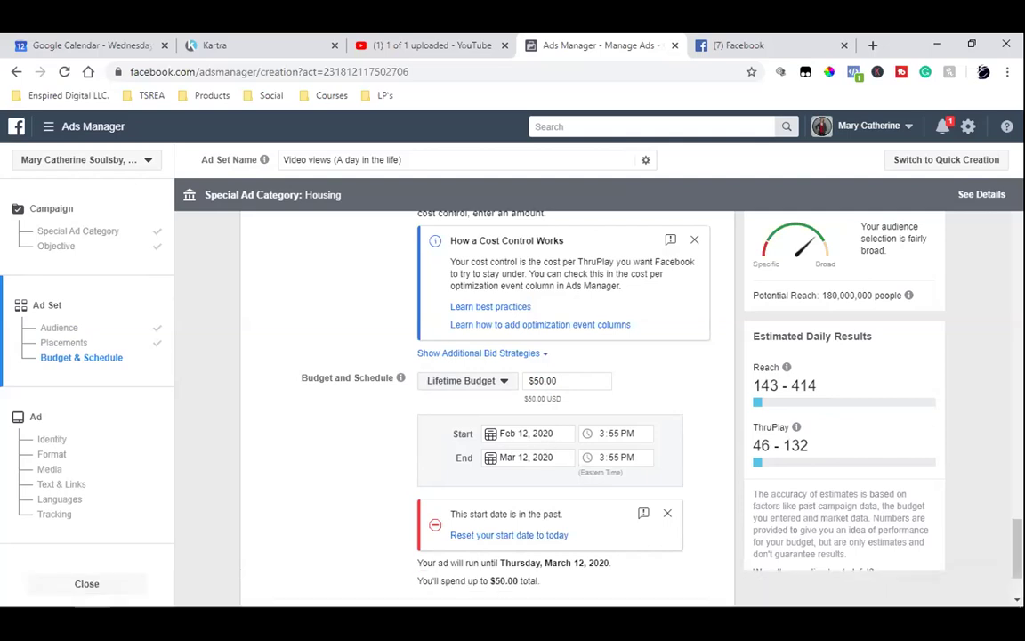
- Set the ad set's start to Feb 13, 2020 at 6:00 AM
left_click(511, 433)
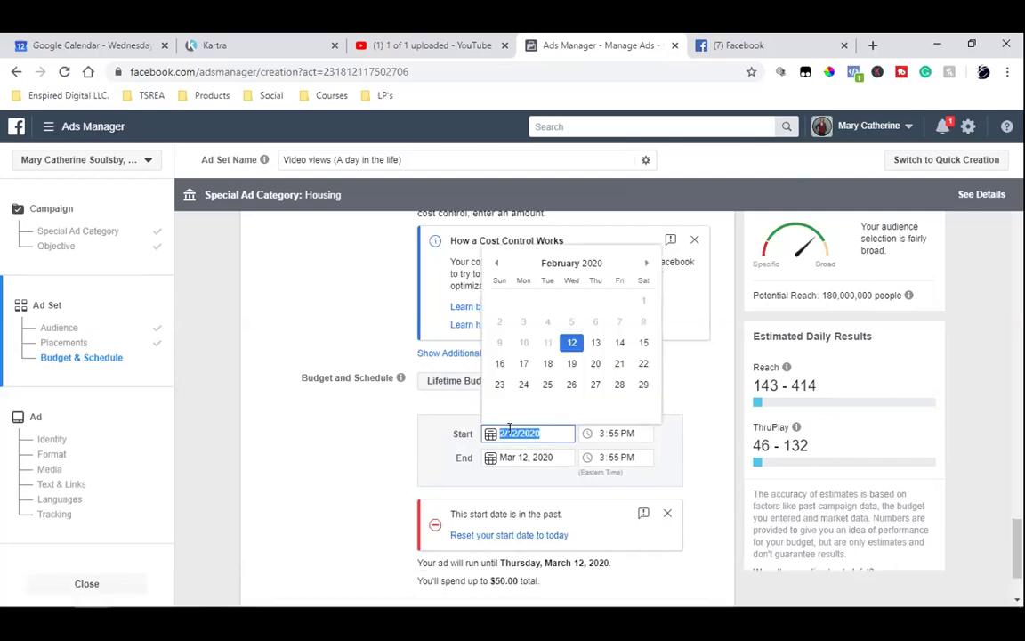
left_click(595, 343)
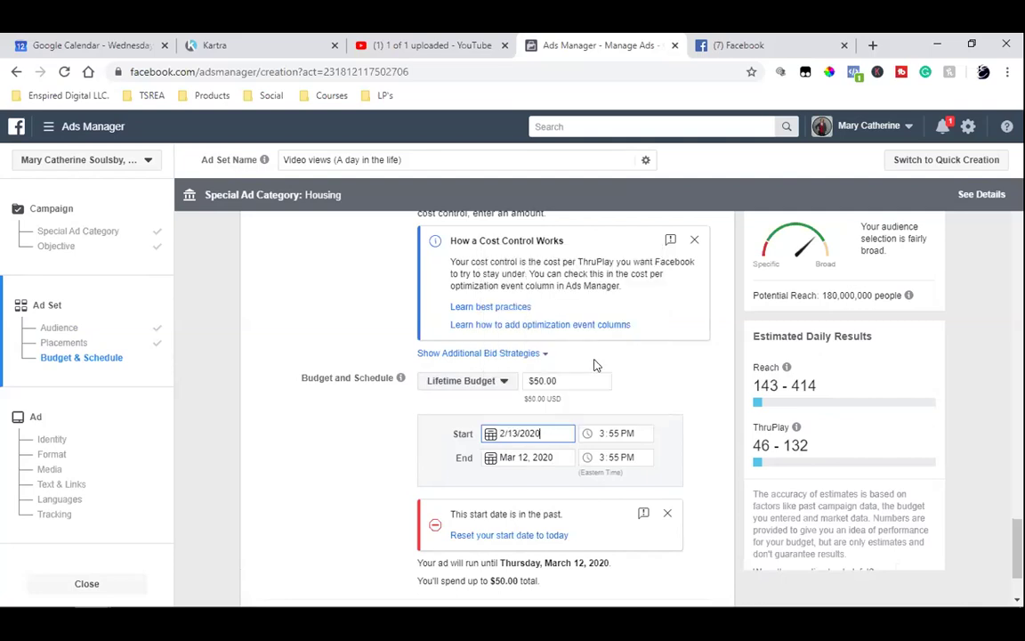
left_click(599, 435)
type("6")
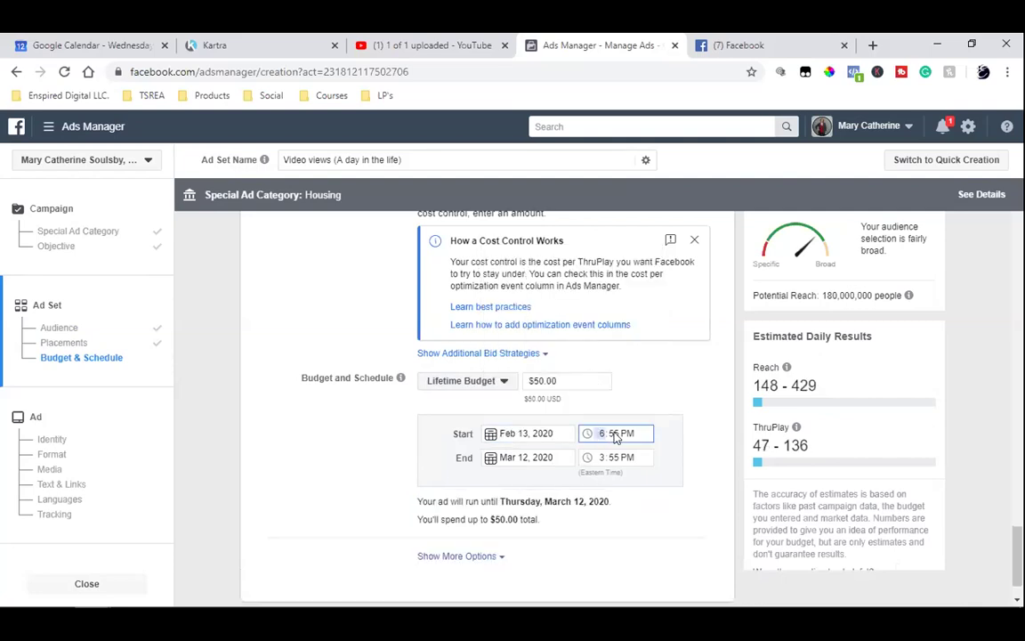
type("00a")
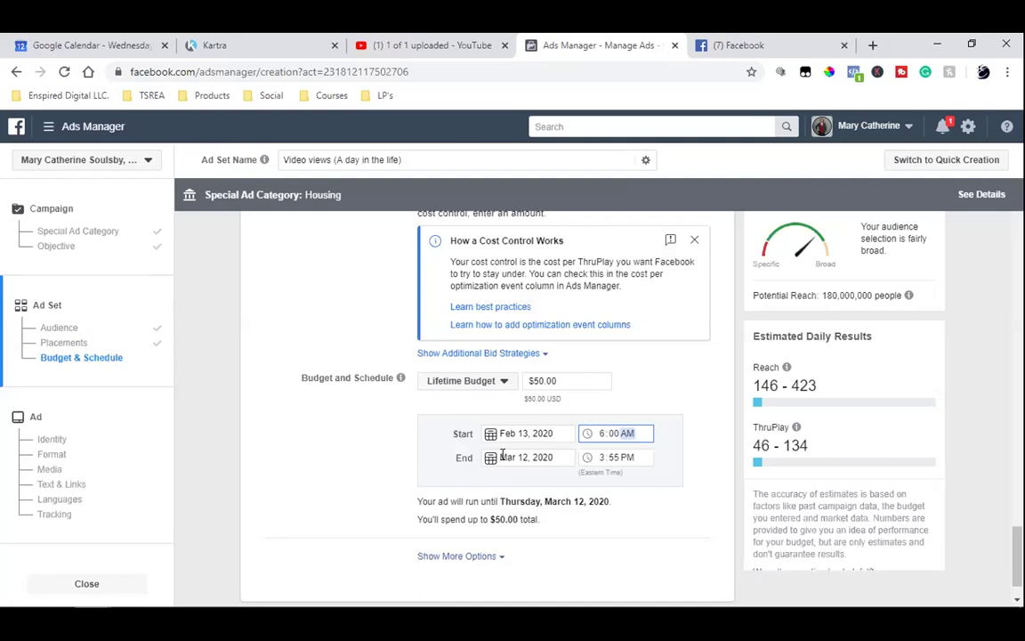
- Set the ad set's end to Feb 23, 2020 at 6:00 AM
left_click(503, 455)
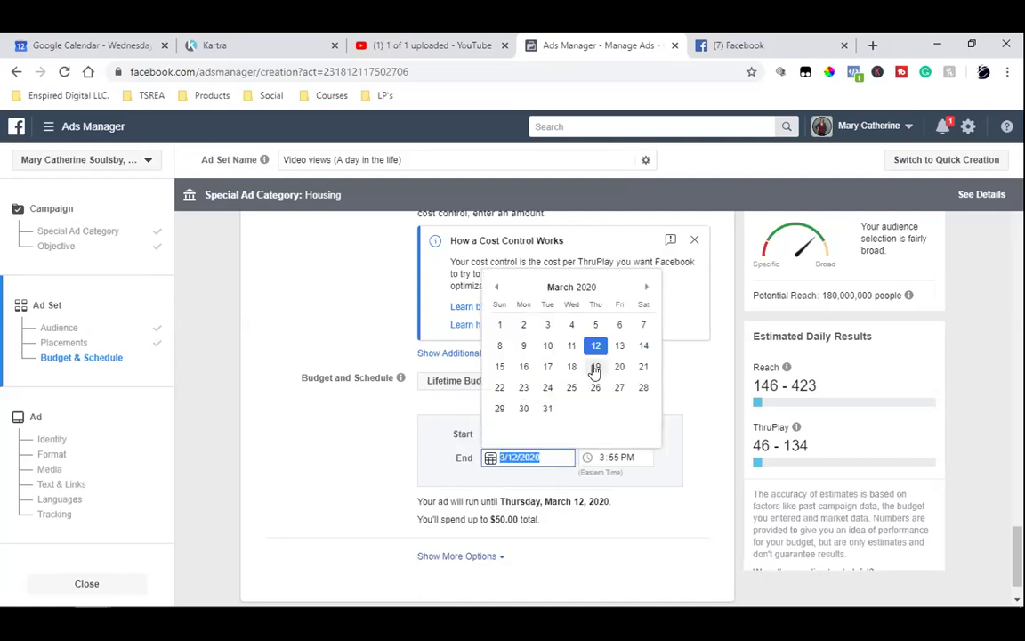
left_click(617, 345)
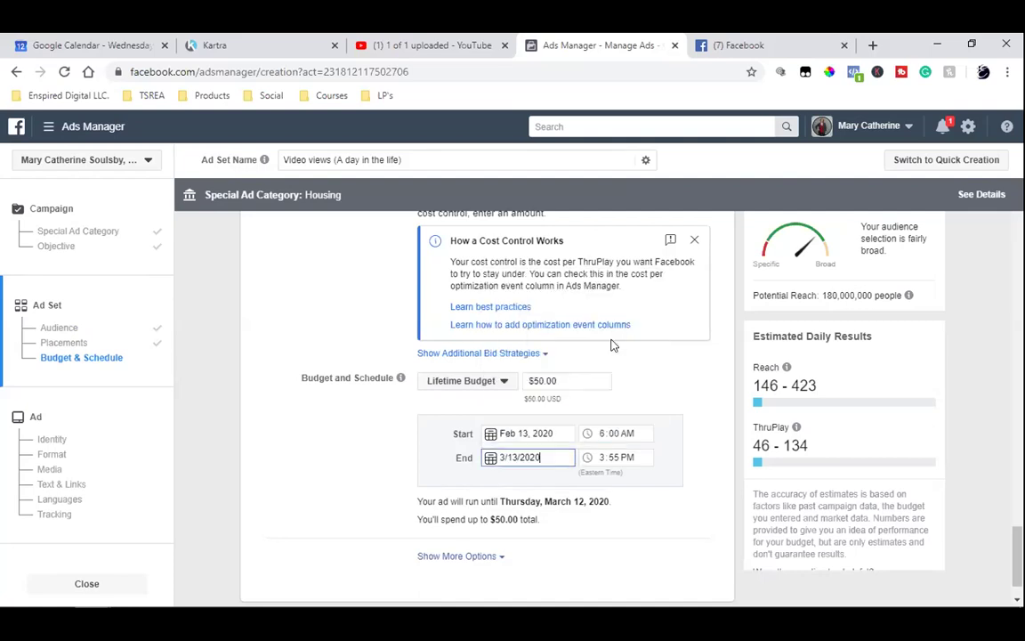
left_click(513, 466)
left_click(496, 287)
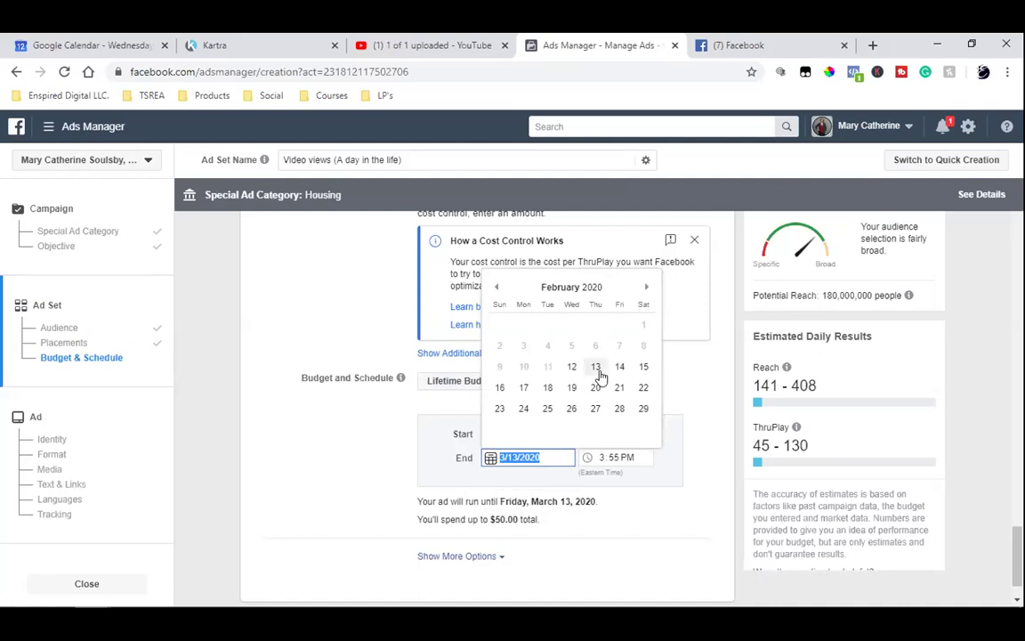
left_click(500, 409)
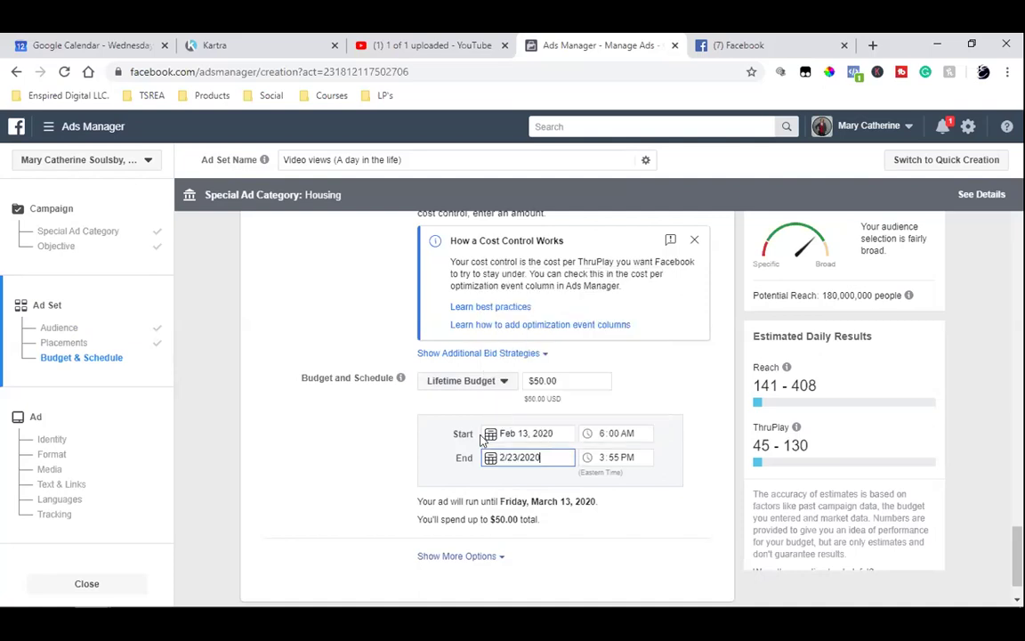
left_click(602, 457)
type("6")
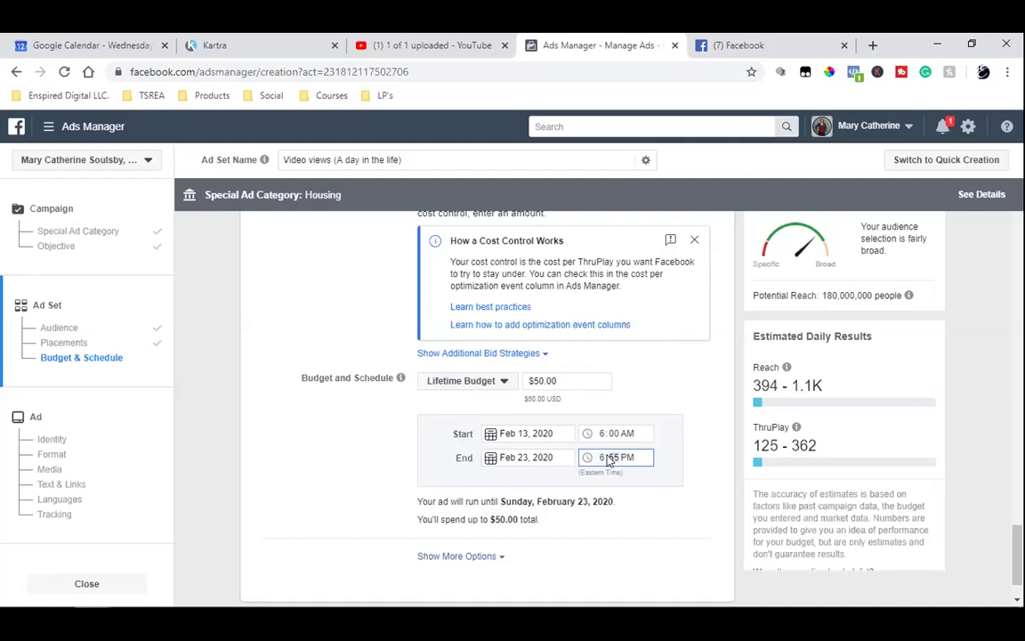
type("00a")
left_click(361, 480)
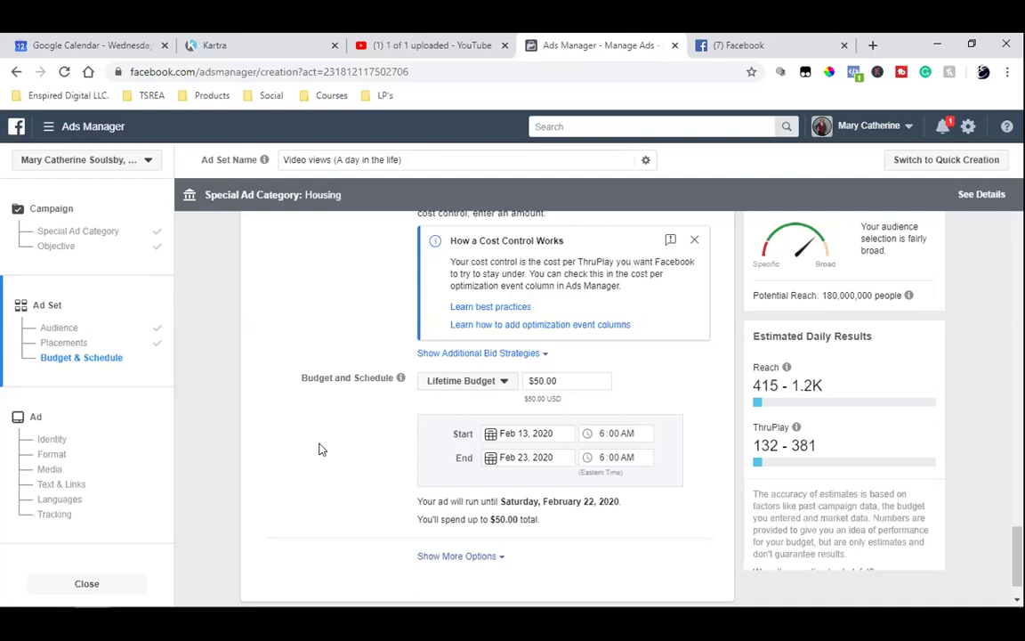
- Reveal the additional charging, ad scheduling and delivery options, leave them as they are, and continue to the ad setup
scroll(446, 487, "down", 2)
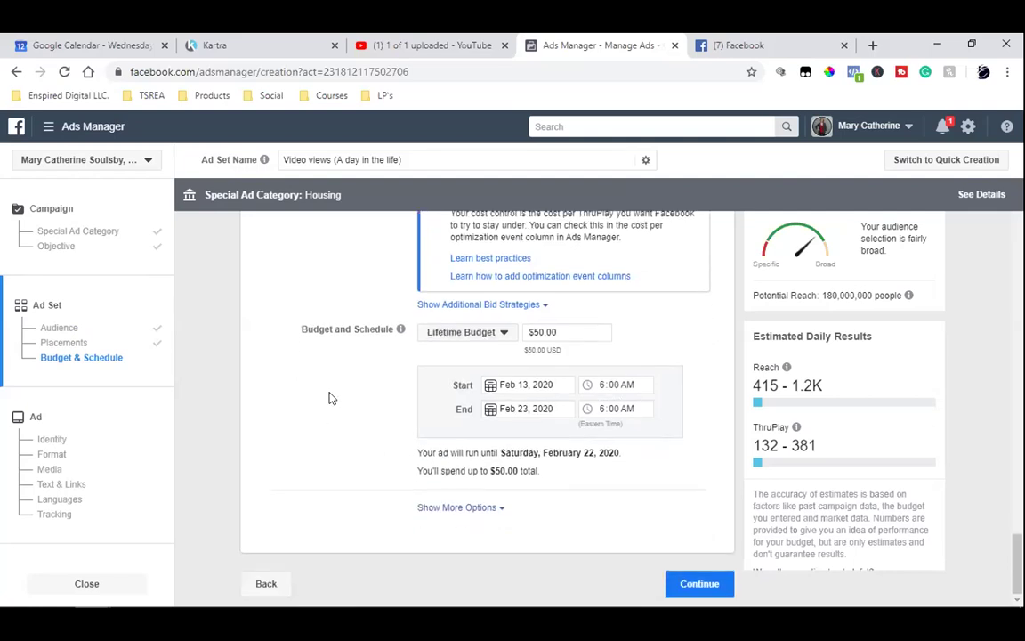
left_click(467, 509)
scroll(357, 439, "down", 3)
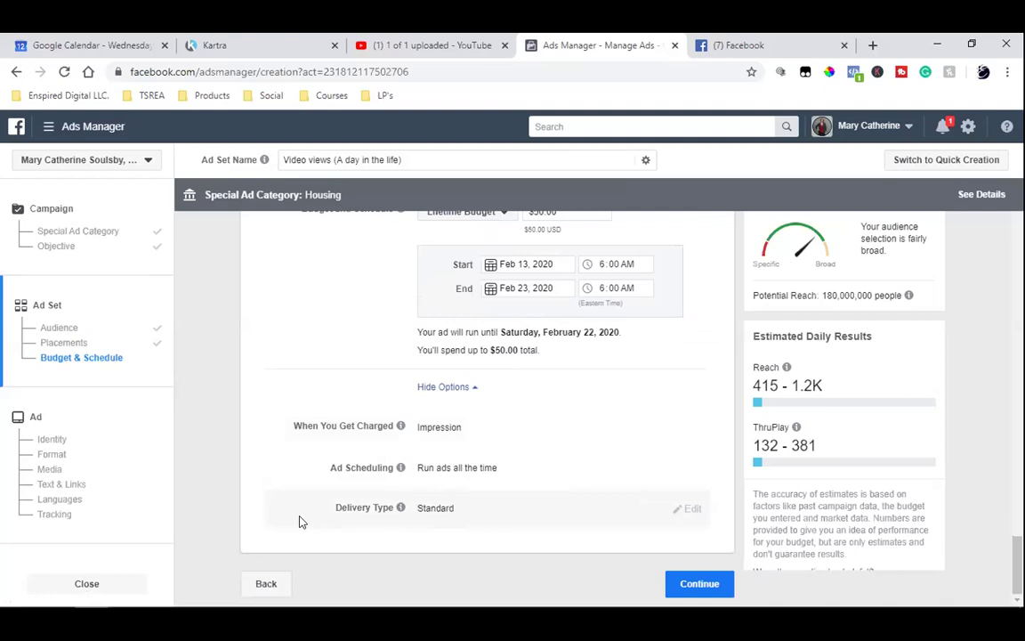
left_click(680, 585)
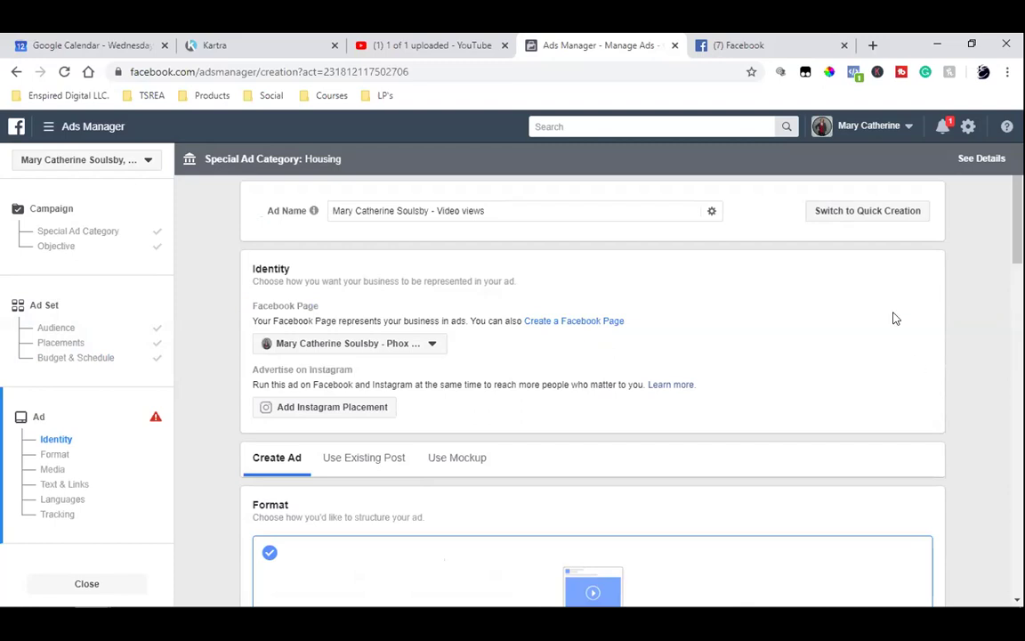
- Look through the whole ad setup page, from the identity section through text and links to tracking
scroll(640, 383, "down", 10)
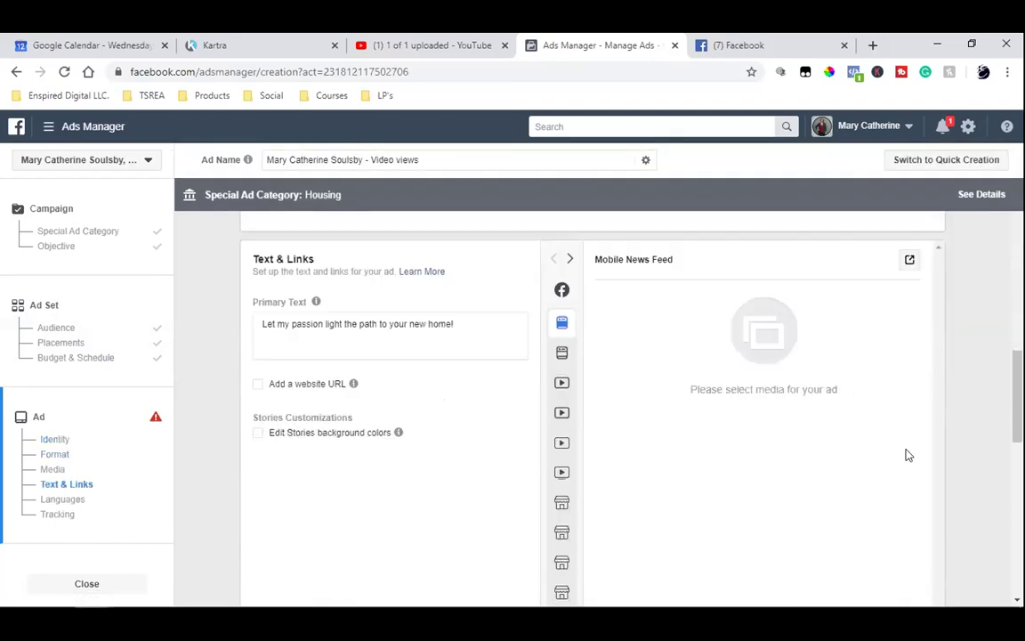
scroll(904, 453, "down", 10)
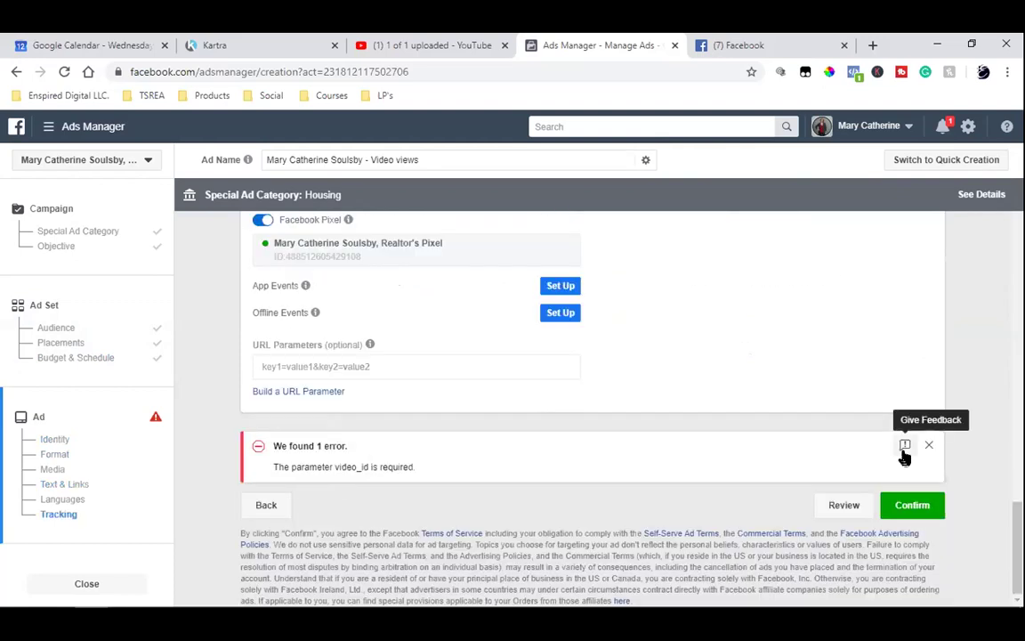
scroll(904, 455, "up", 15)
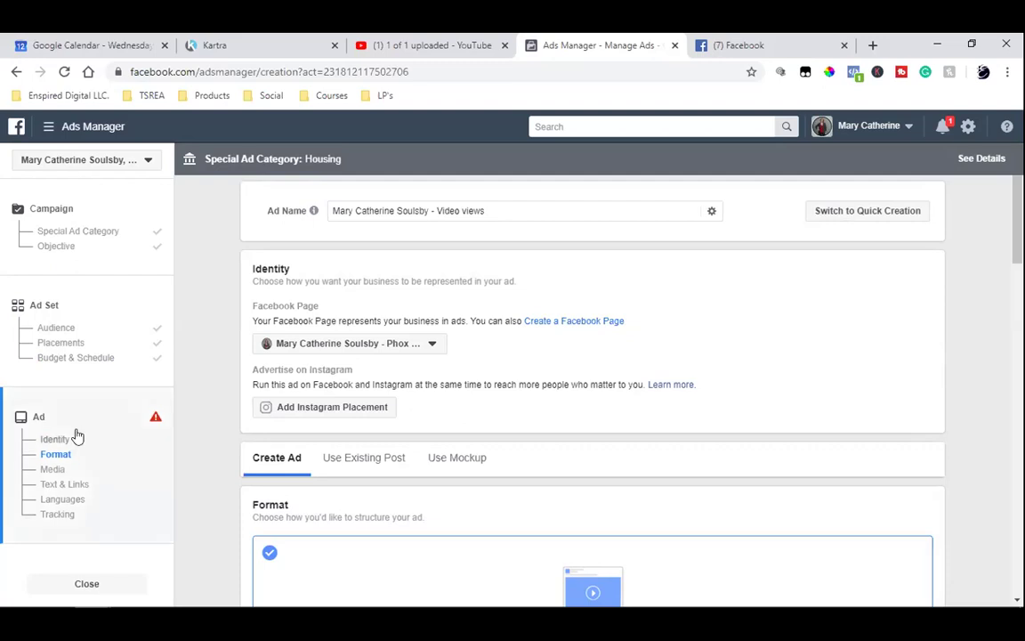
left_click(712, 39)
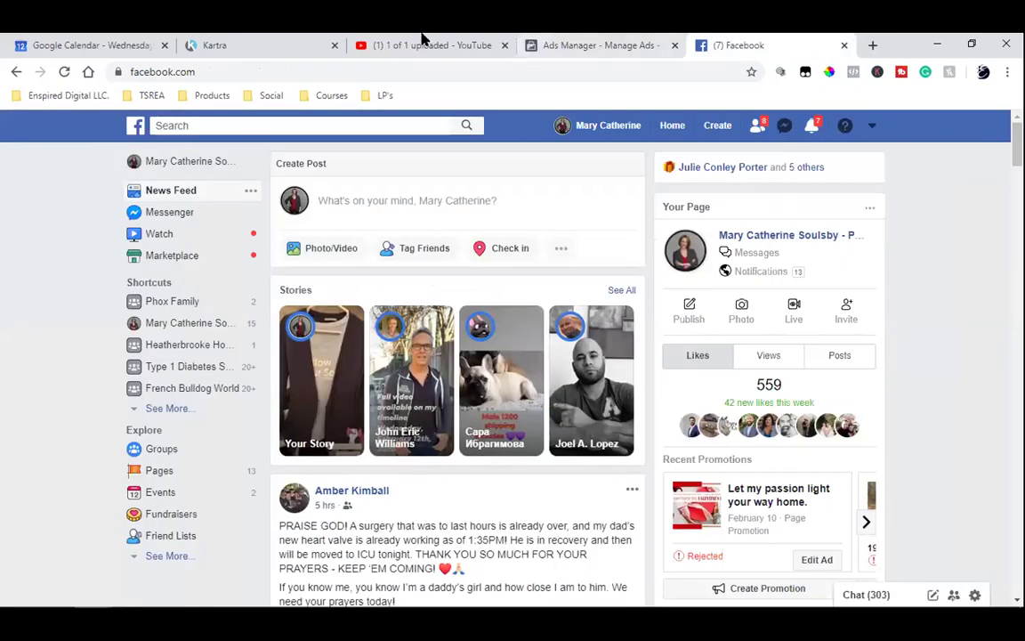
left_click(623, 39)
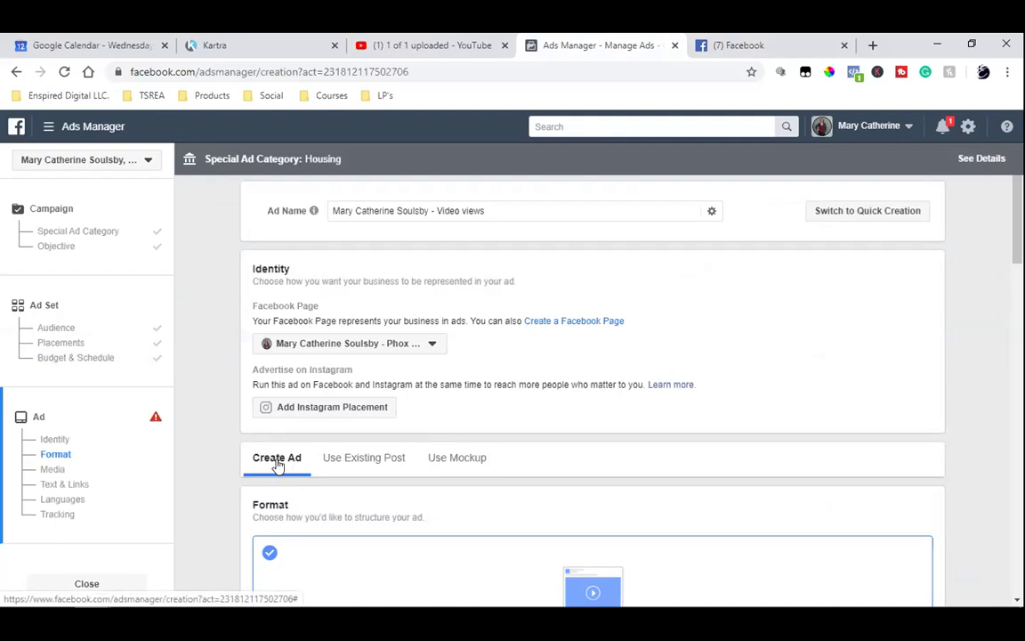
- Examine the single video format, its instant experience and playable source options, and the media choices for creating a new ad
left_click(349, 464)
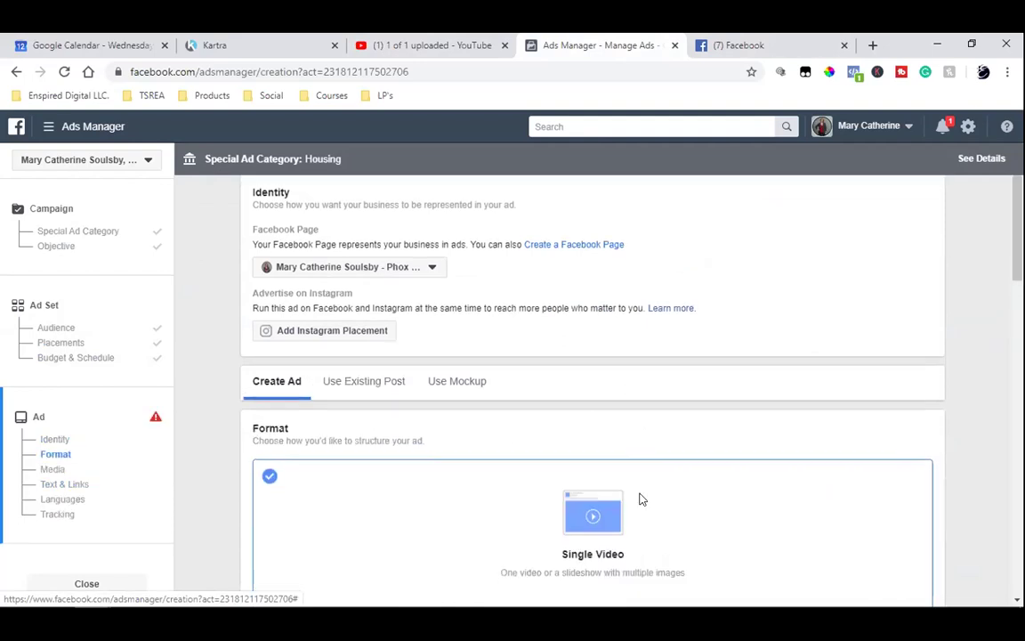
scroll(643, 499, "down", 2)
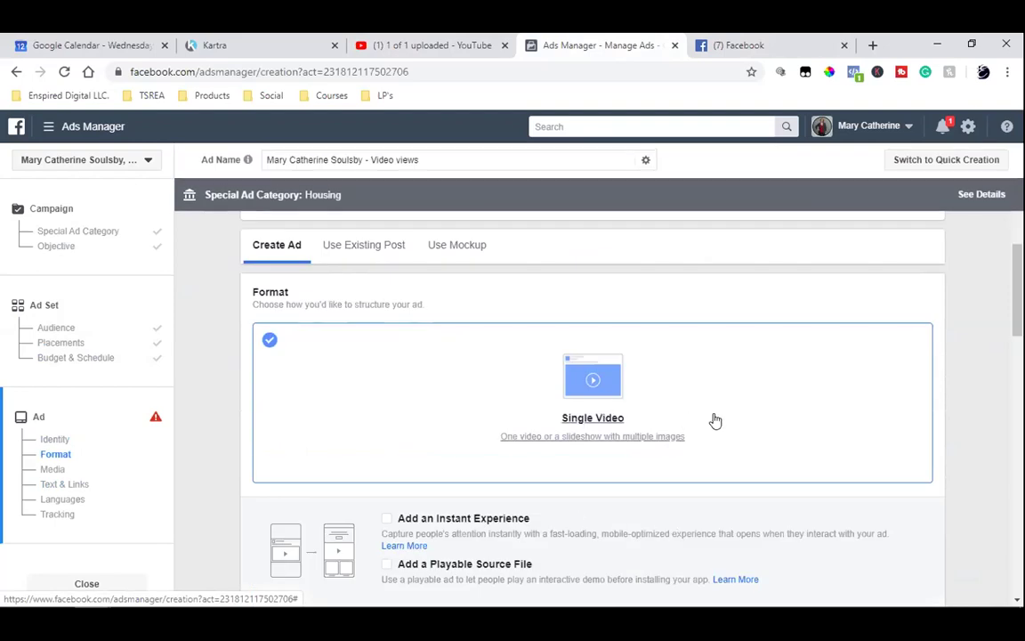
scroll(715, 420, "down", 2)
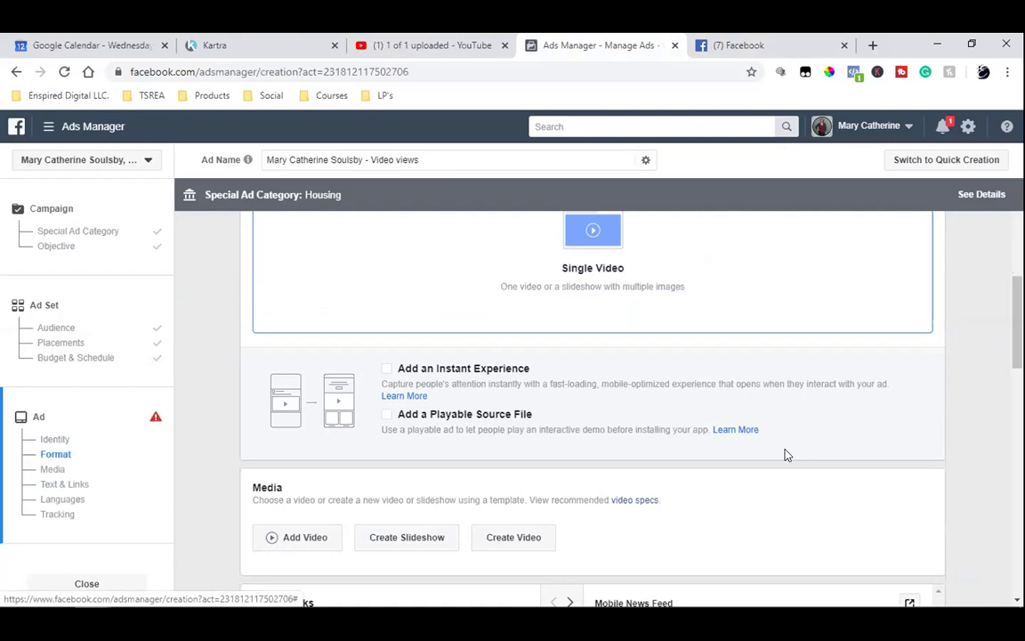
scroll(785, 453, "down", 2)
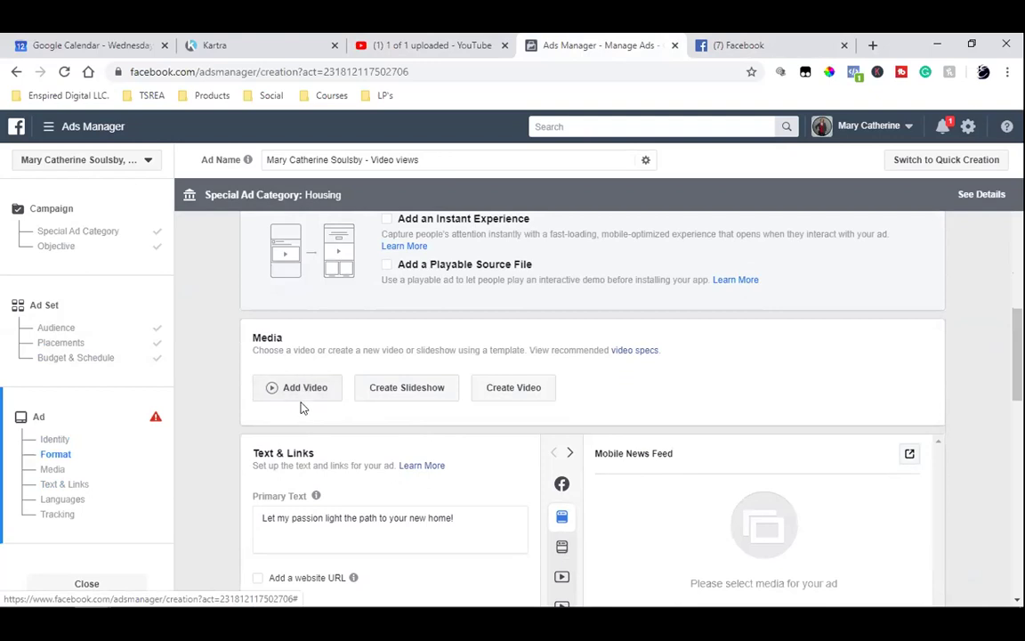
scroll(312, 403, "up", 4)
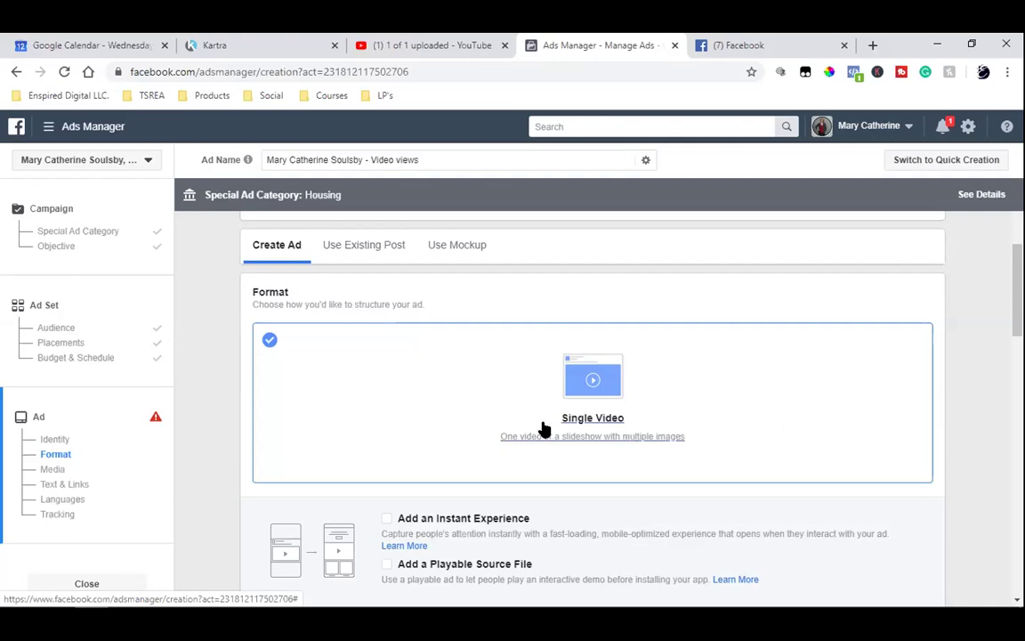
scroll(544, 430, "down", 2)
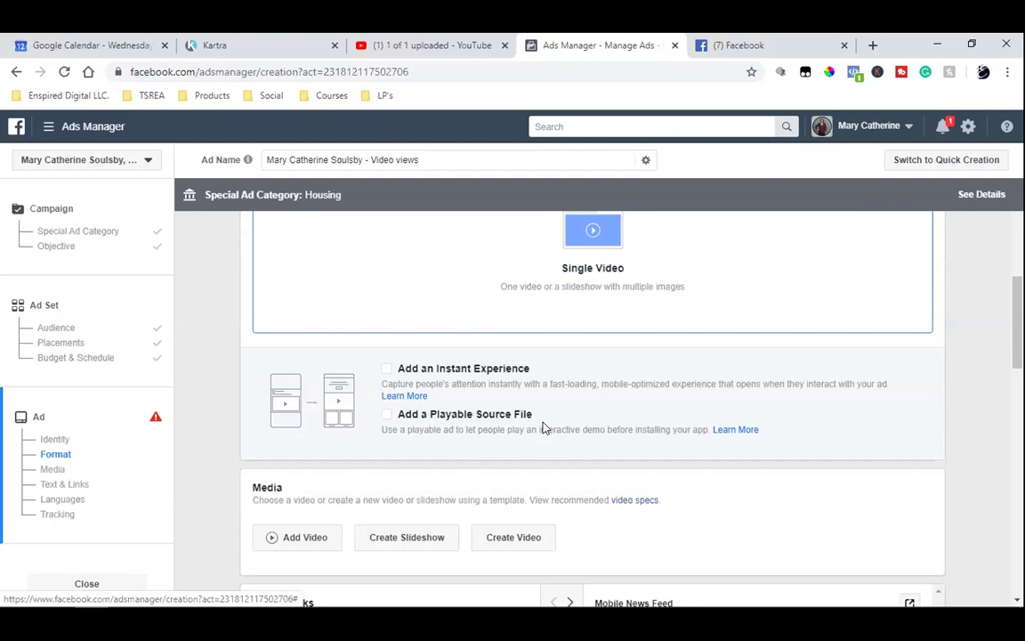
scroll(545, 430, "up", 2)
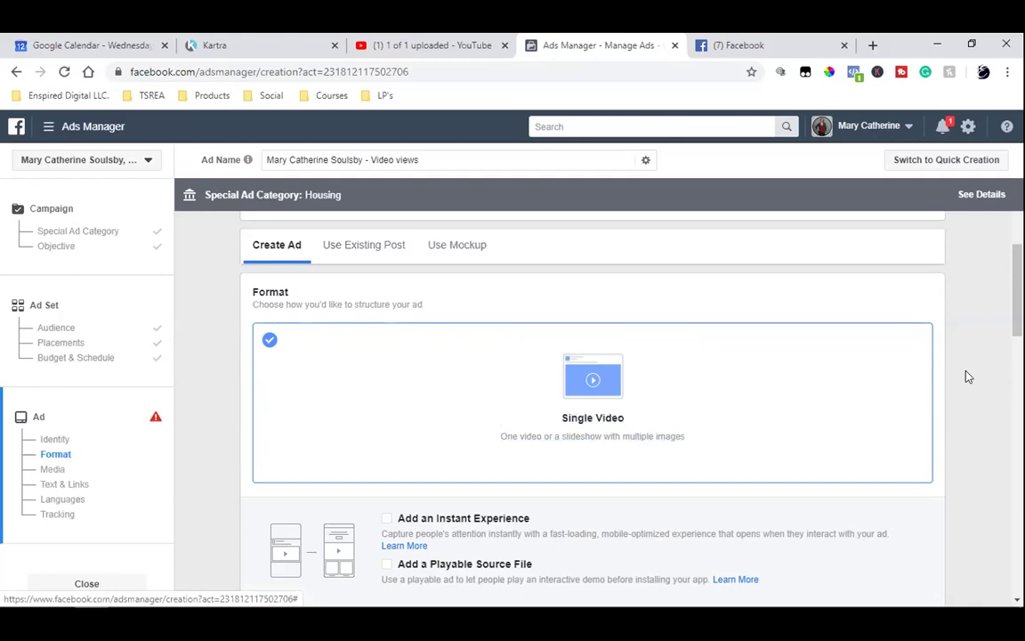
scroll(968, 378, "up", 2)
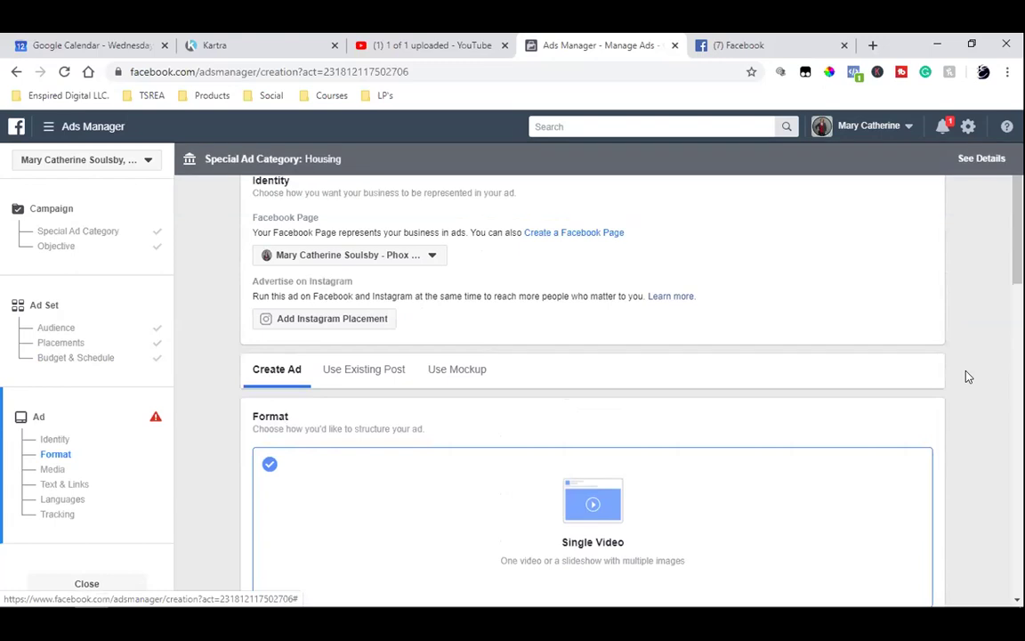
scroll(968, 377, "down", 1)
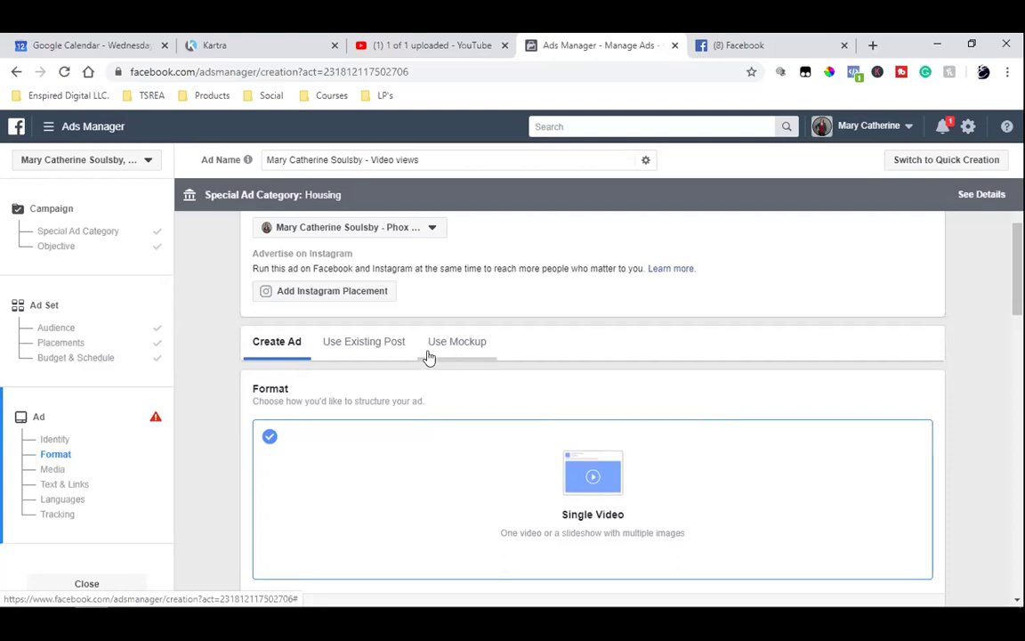
- Use the existing Facebook Page post "A day in the life of a Real Estate Agent..." as the ad creative and check its preview
left_click(354, 350)
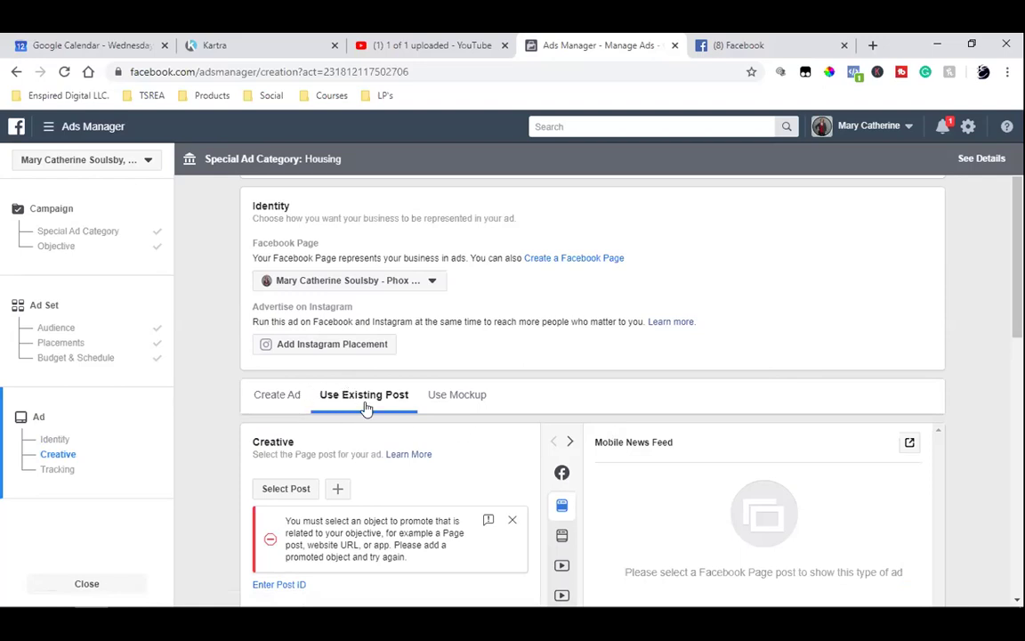
scroll(368, 407, "down", 1)
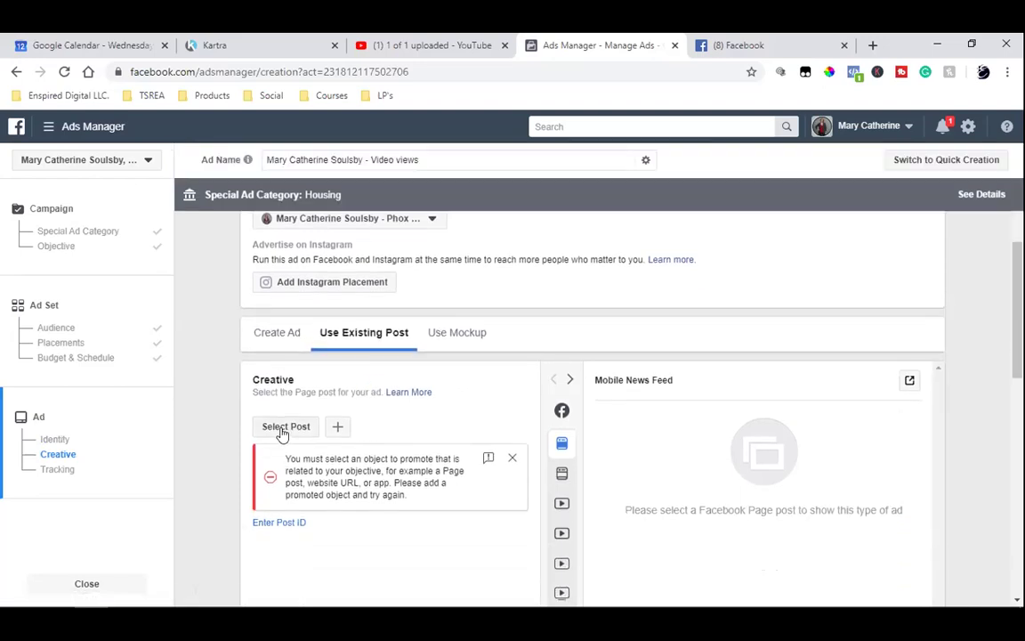
left_click(283, 427)
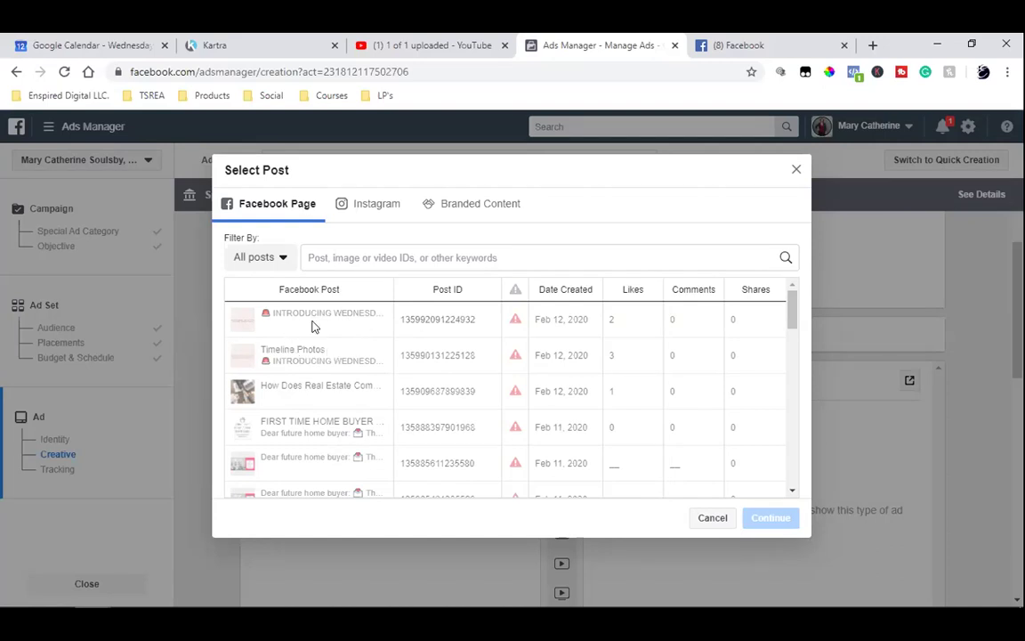
scroll(382, 374, "down", 10)
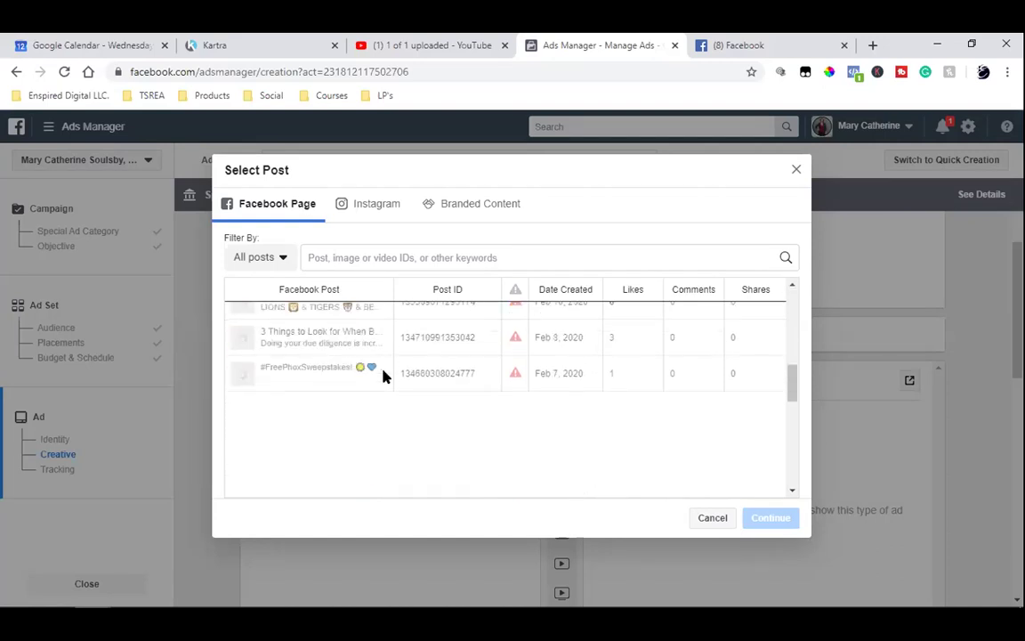
scroll(382, 374, "up", 5)
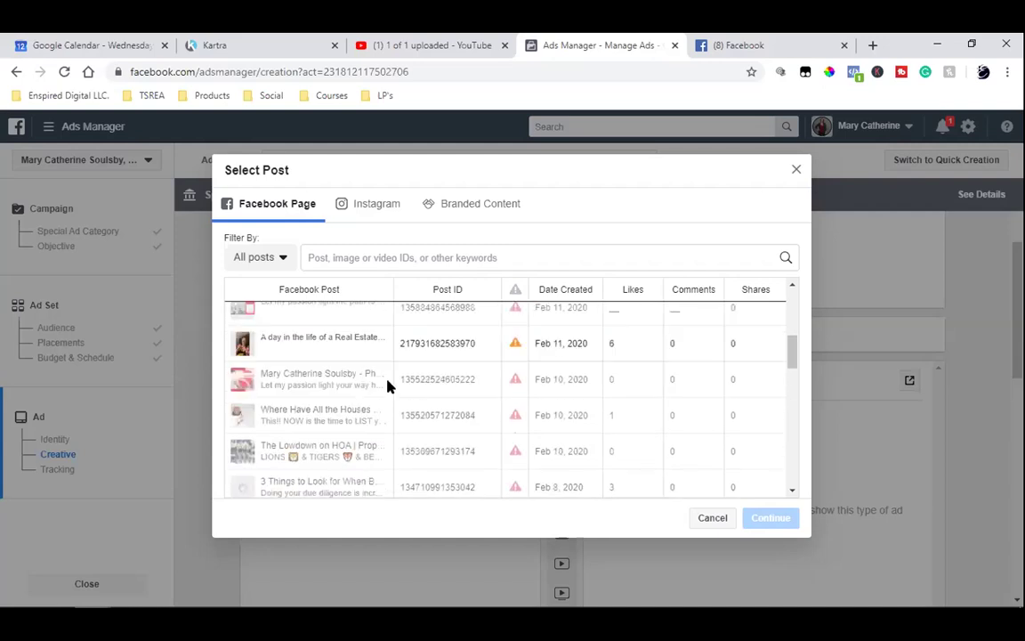
left_click(296, 352)
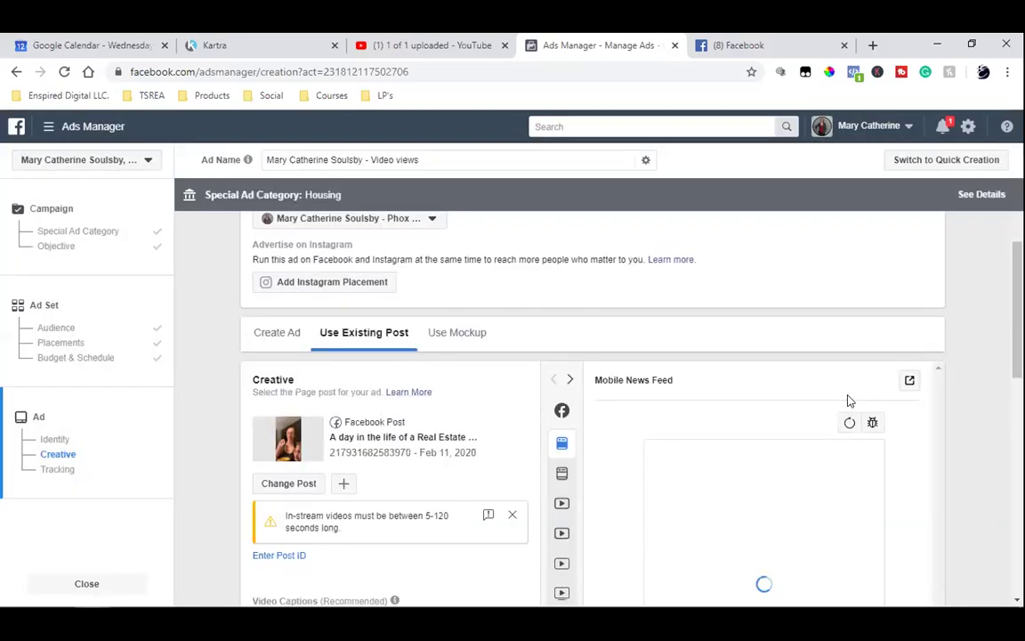
scroll(913, 418, "down", 2)
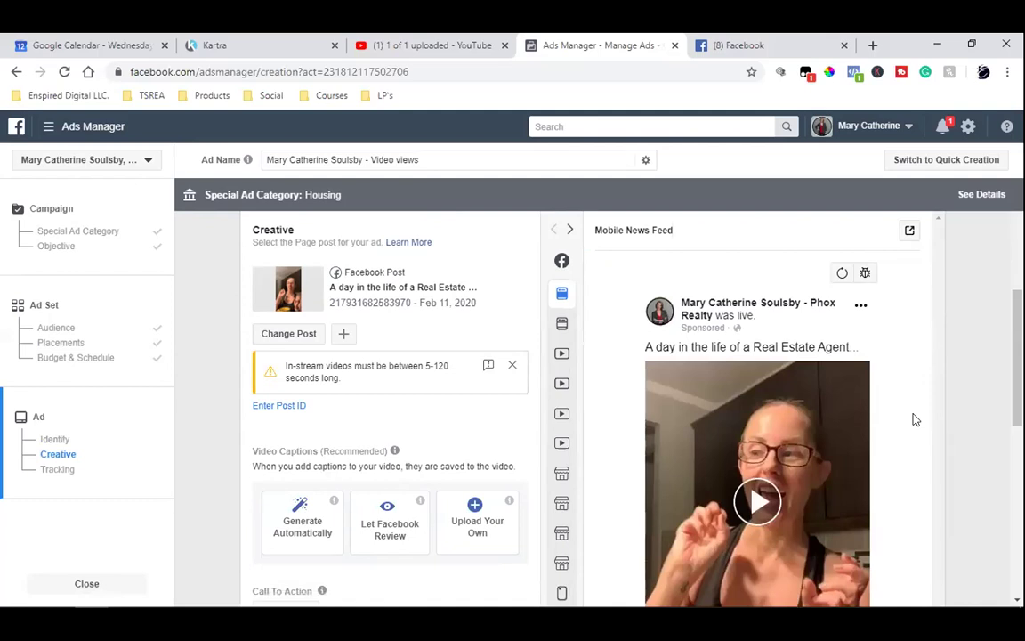
scroll(915, 419, "up", 2)
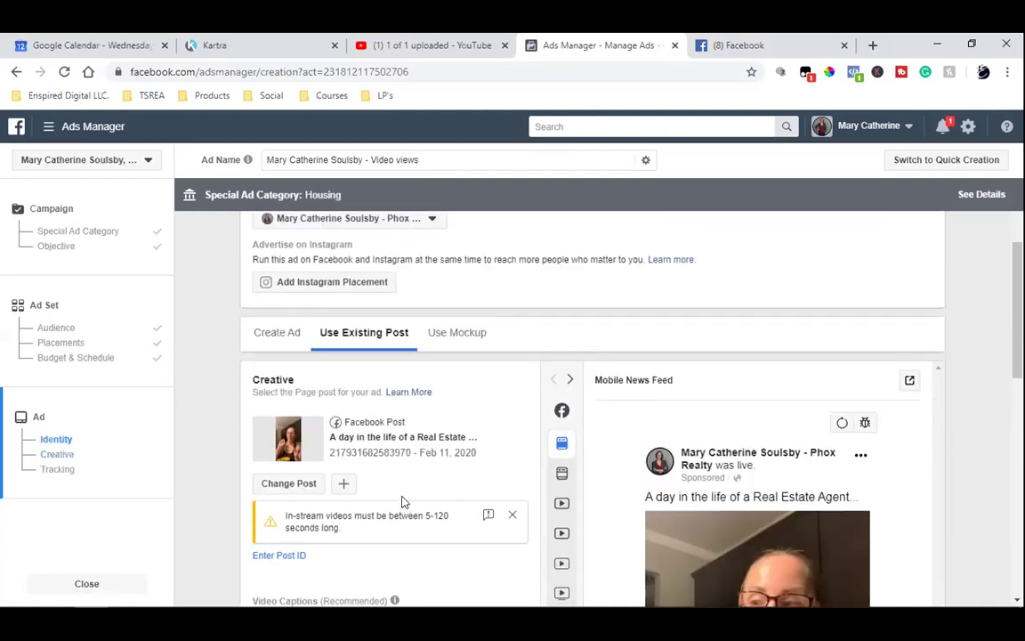
- Look over the selected post's preview, video captions, call-to-action and tracking sections down to the end of the ad setup
scroll(786, 428, "down", 2)
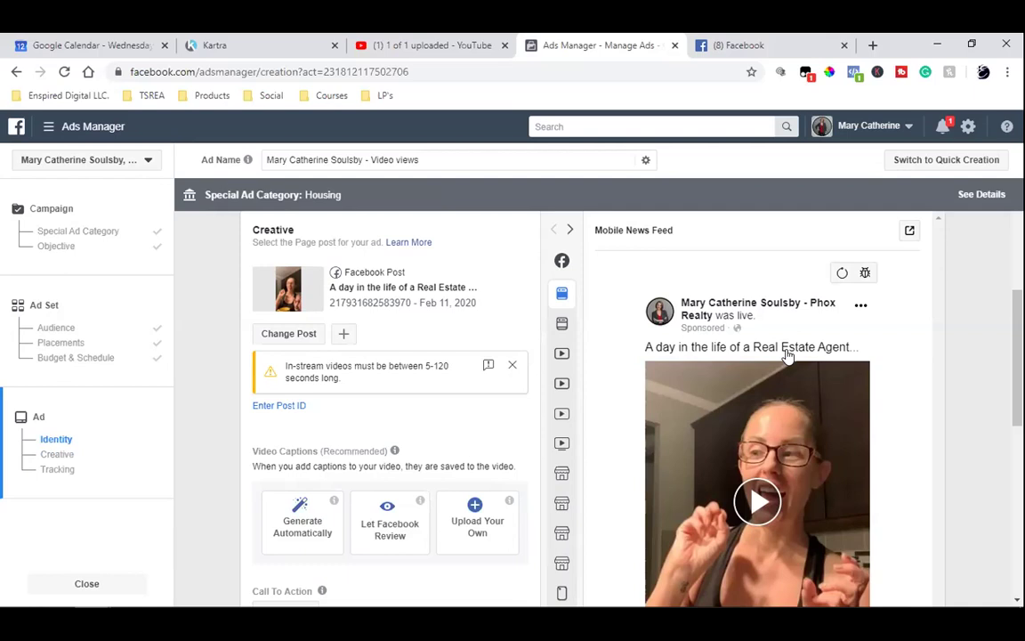
scroll(786, 354, "down", 1)
mouse_move(560, 405)
scroll(989, 352, "down", 10)
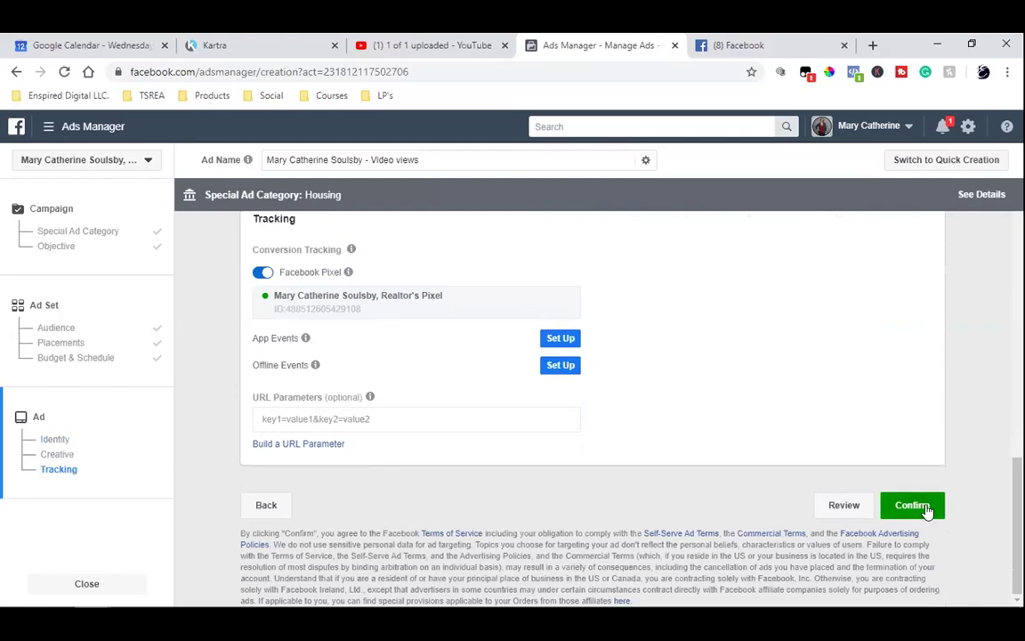
left_click(912, 504)
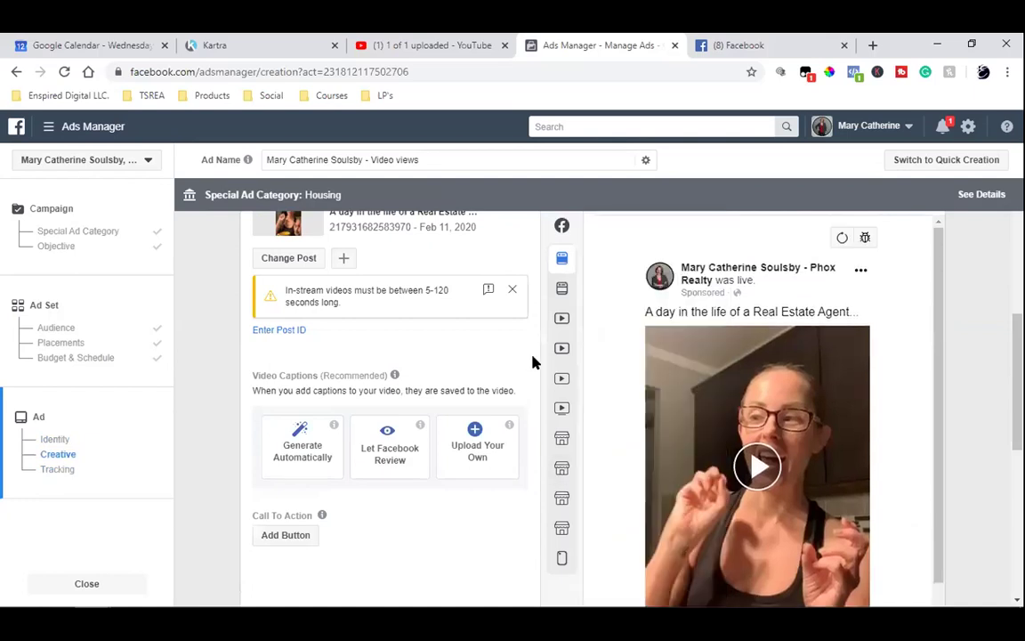
- Add a Send Message call to action to the selected video post and update the post
scroll(214, 471, "down", 2)
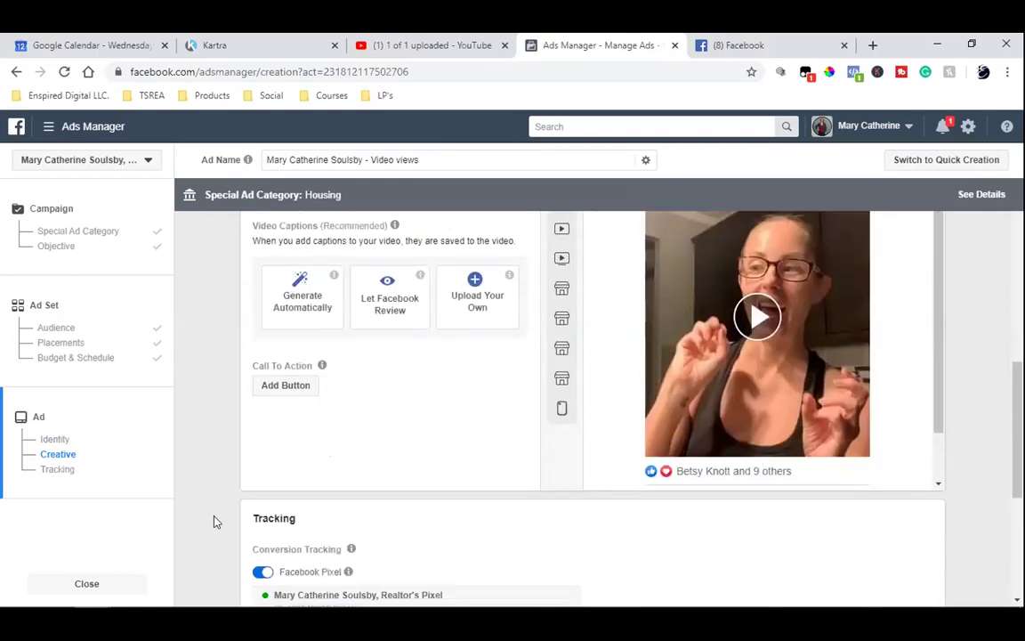
left_click(285, 391)
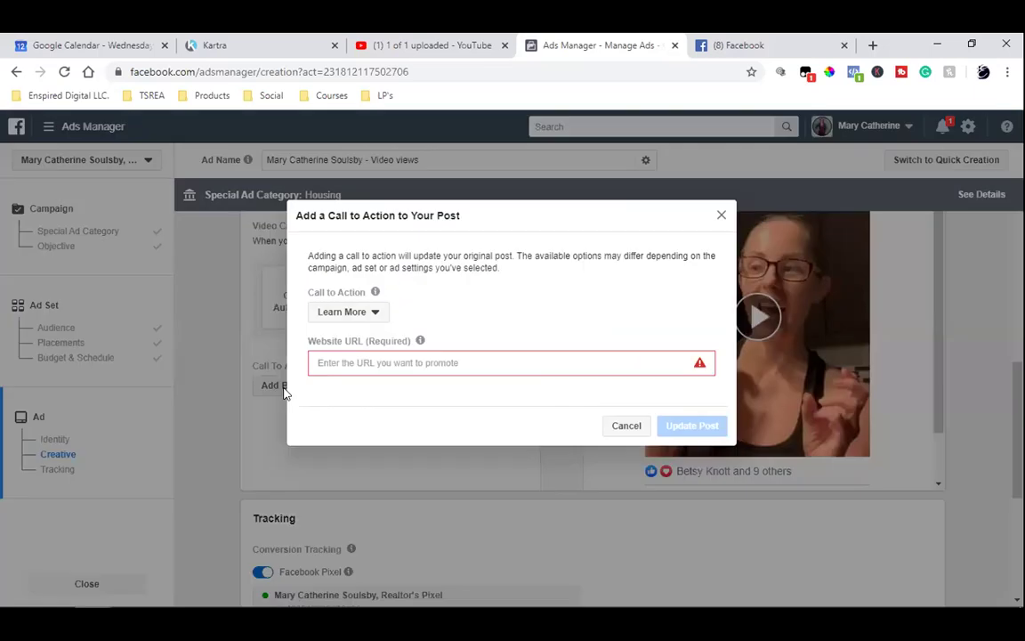
left_click(355, 361)
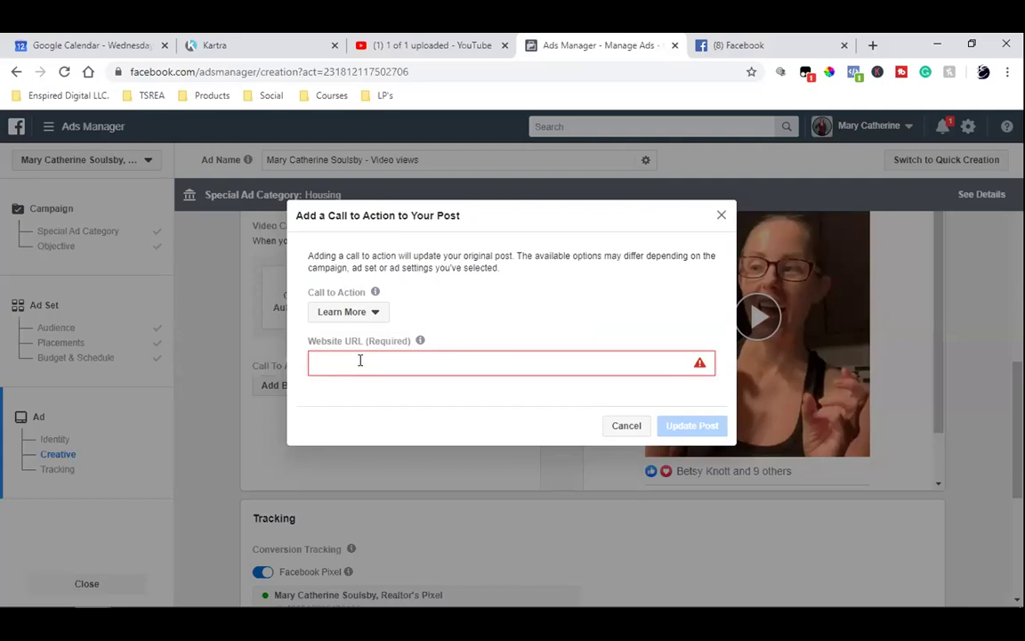
left_click(348, 317)
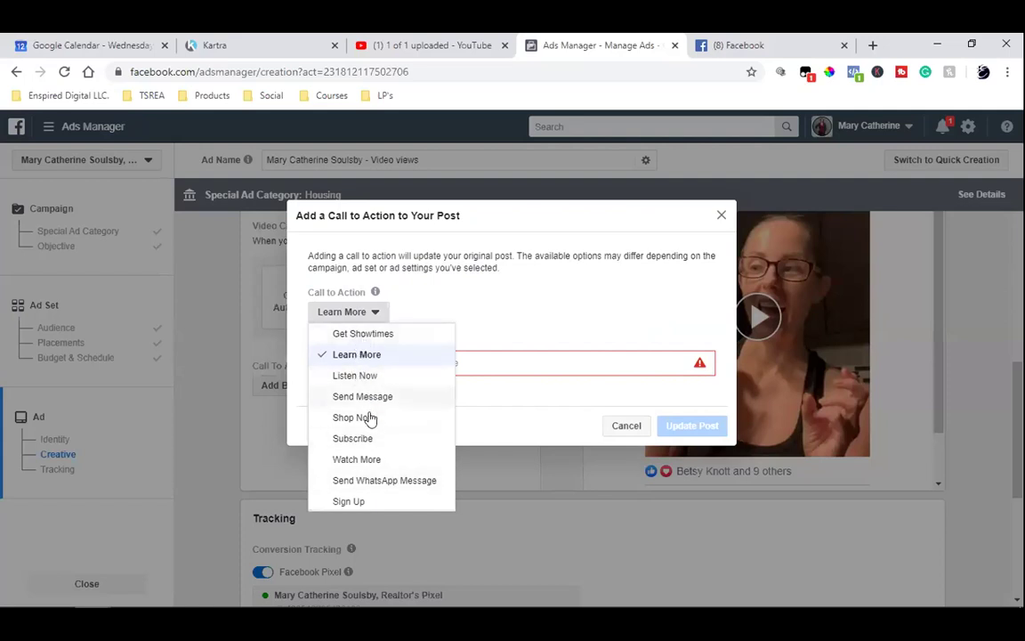
scroll(371, 423, "down", 1)
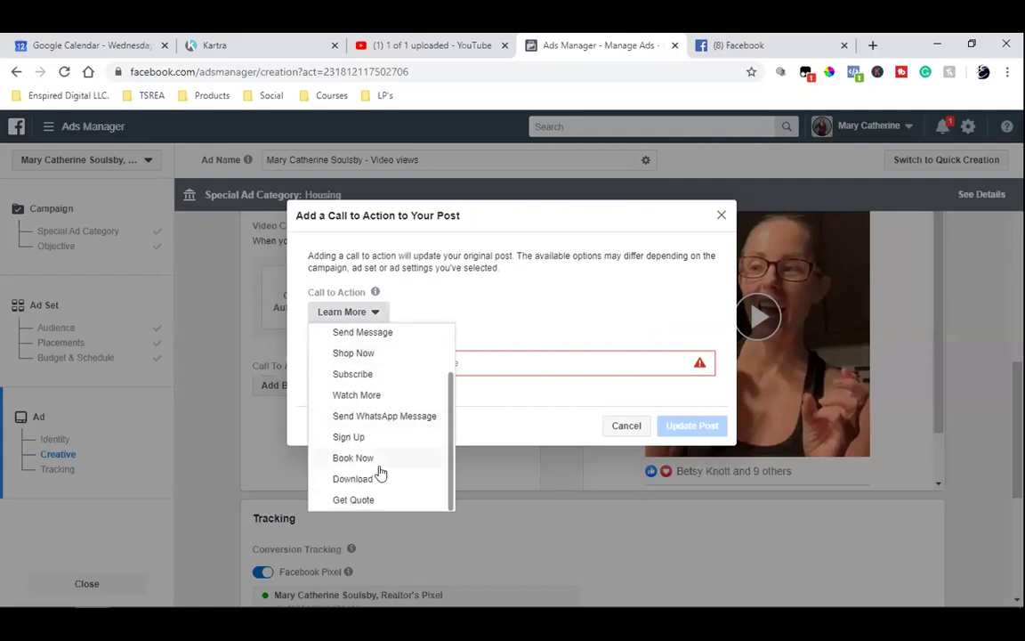
scroll(369, 427, "up", 1)
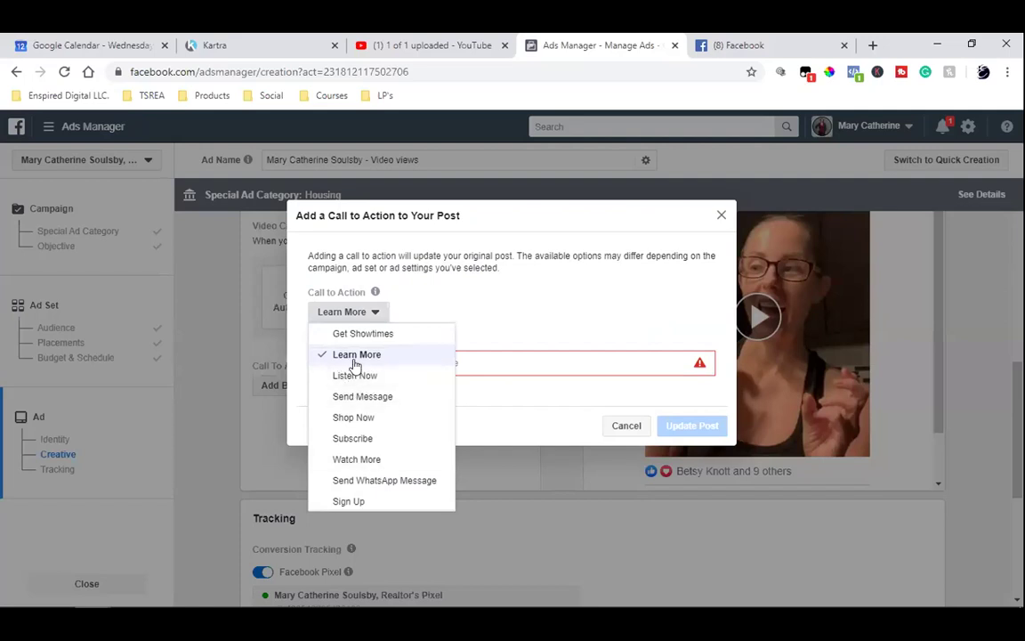
left_click(371, 402)
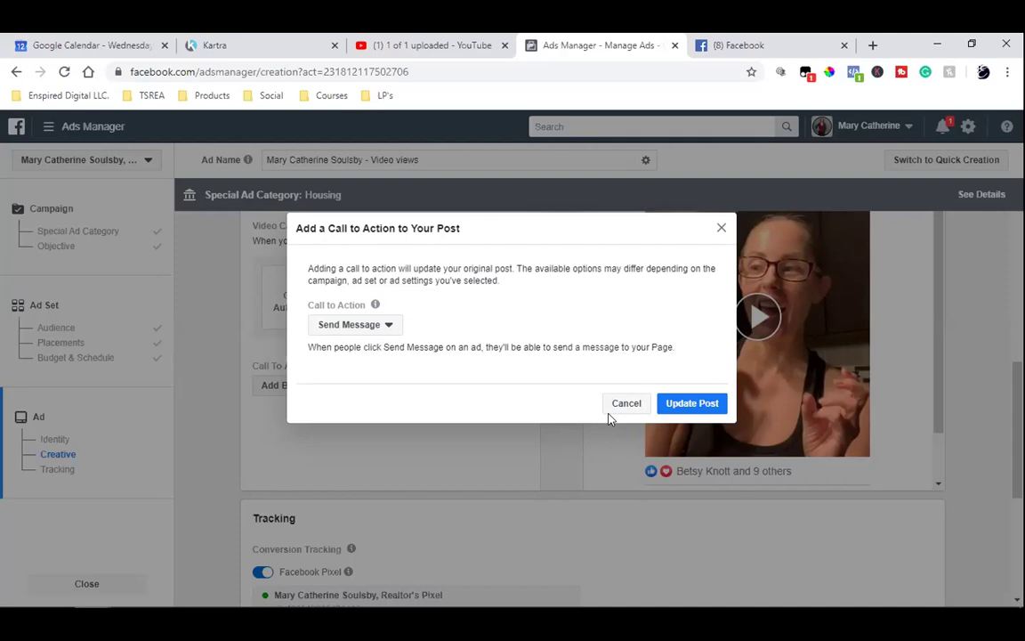
left_click(686, 411)
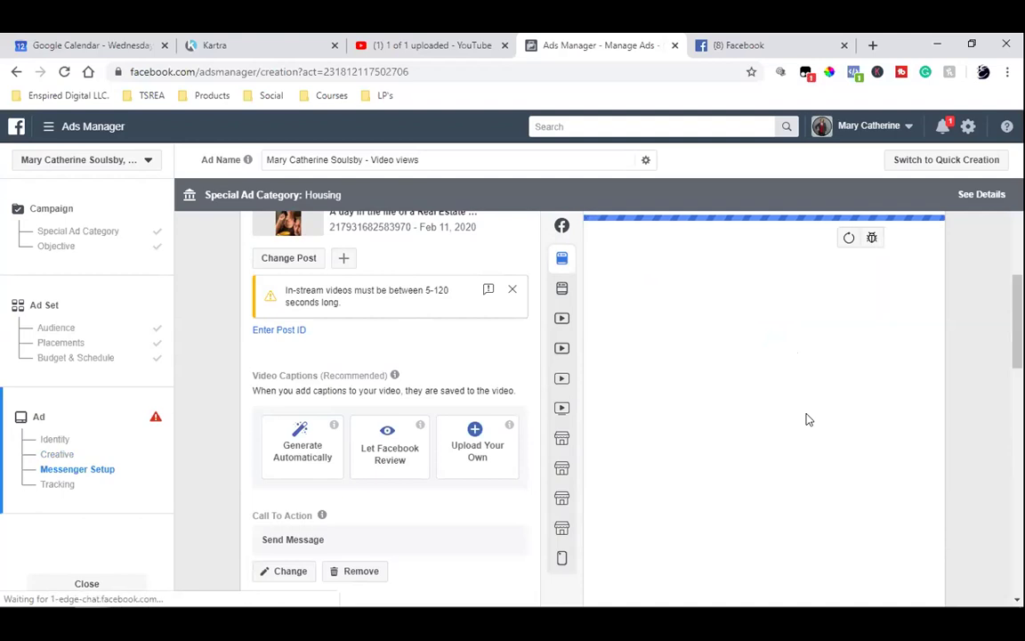
- Check the updated ad preview and send a Mobile News Feed preview notification to Facebook, closing the Mobile Ad Preview message
scroll(808, 423, "down", 1)
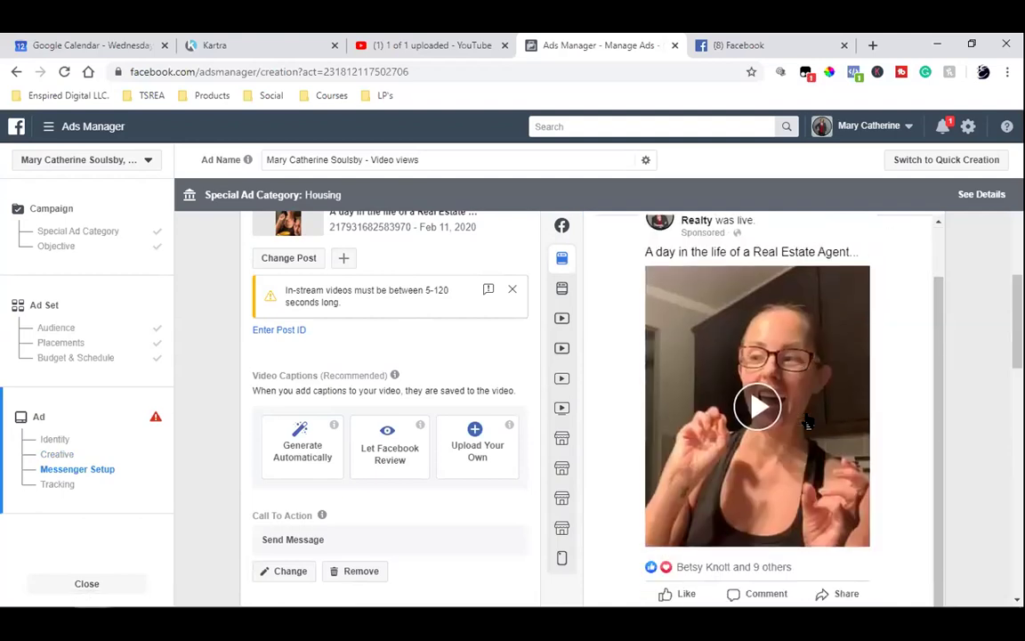
scroll(881, 417, "down", 15)
scroll(722, 441, "up", 8)
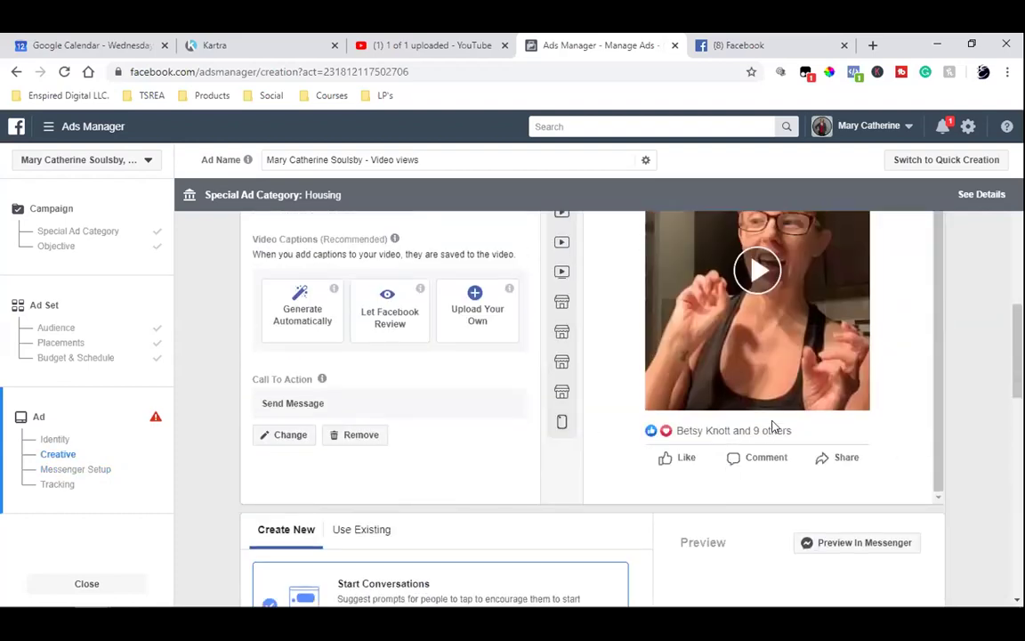
scroll(790, 417, "up", 1)
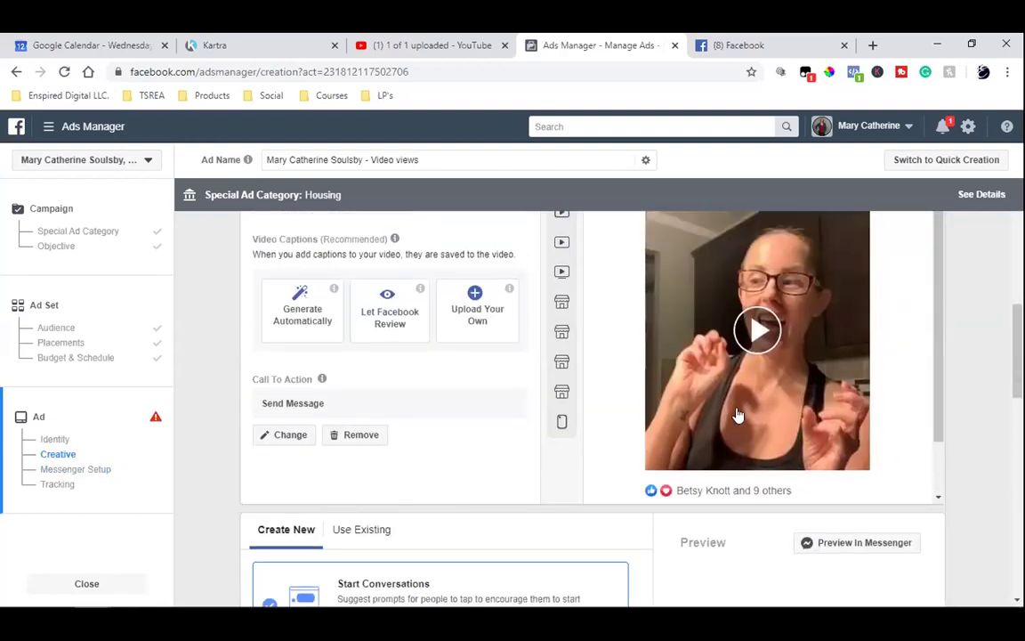
scroll(738, 415, "up", 5)
scroll(773, 389, "down", 2)
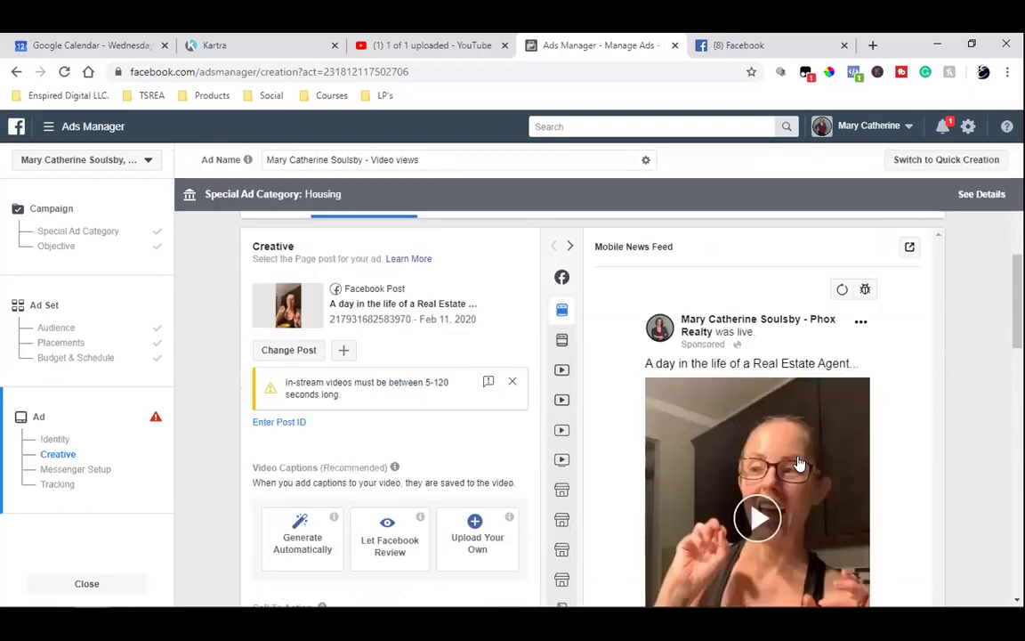
scroll(850, 402, "up", 2)
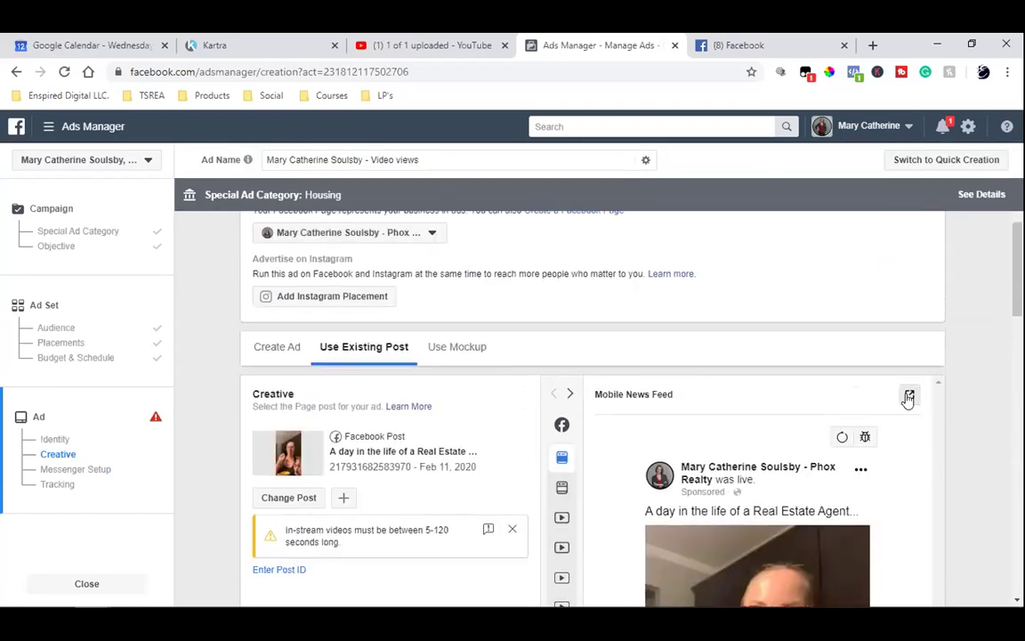
left_click(908, 396)
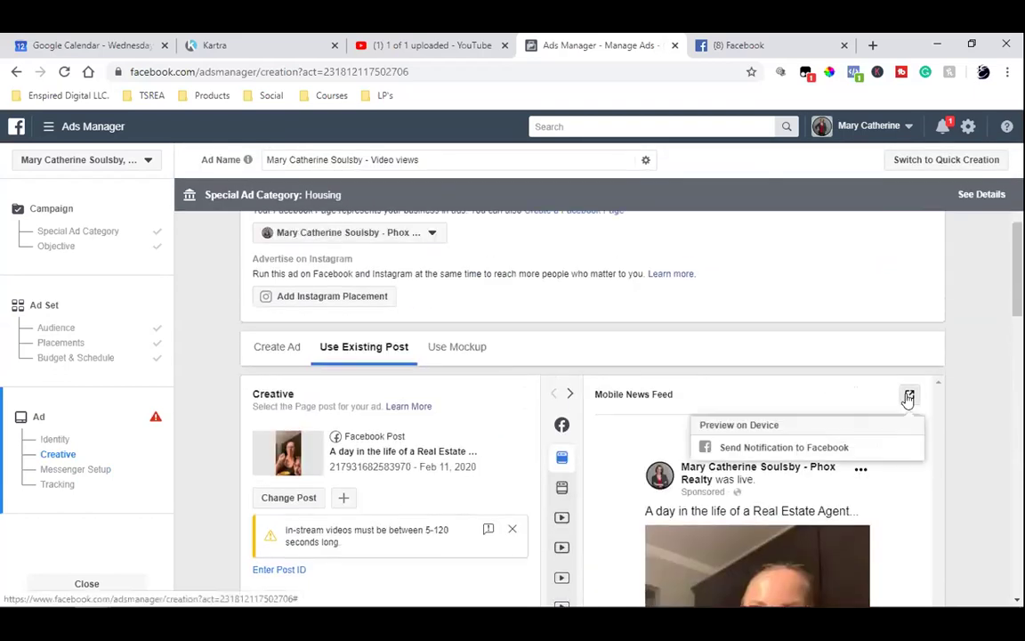
left_click(804, 447)
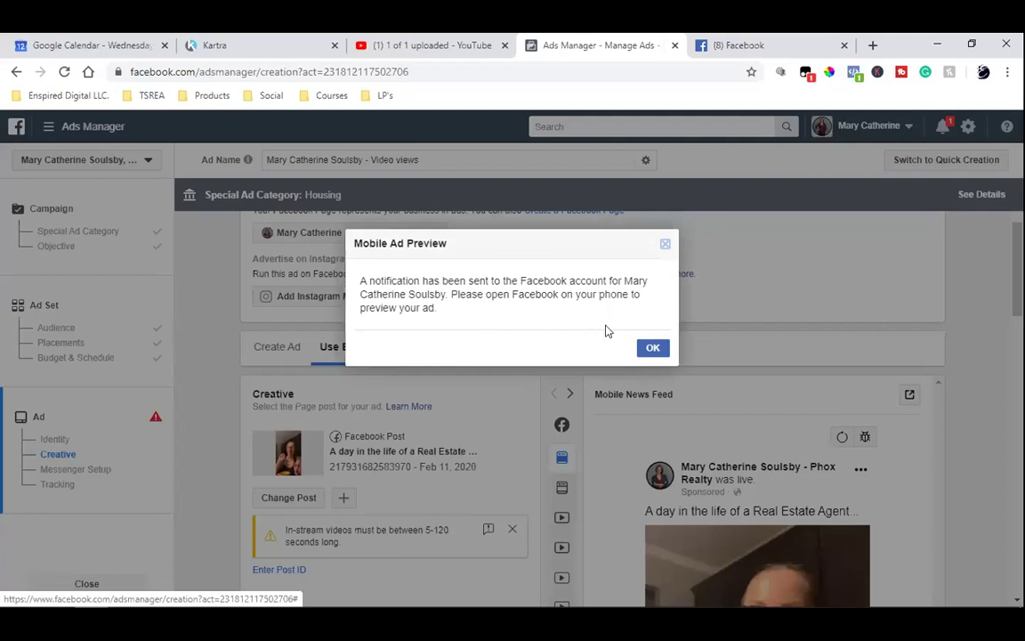
left_click(652, 349)
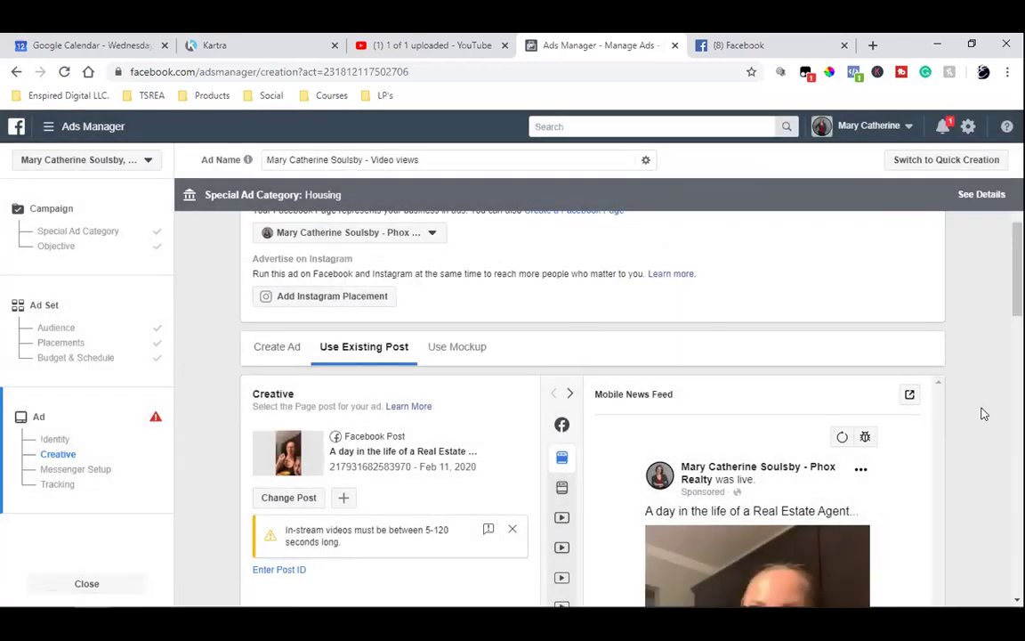
- Examine the Messenger setup choices for new and existing templates, and the tracking section and error notice below them
scroll(982, 415, "down", 5)
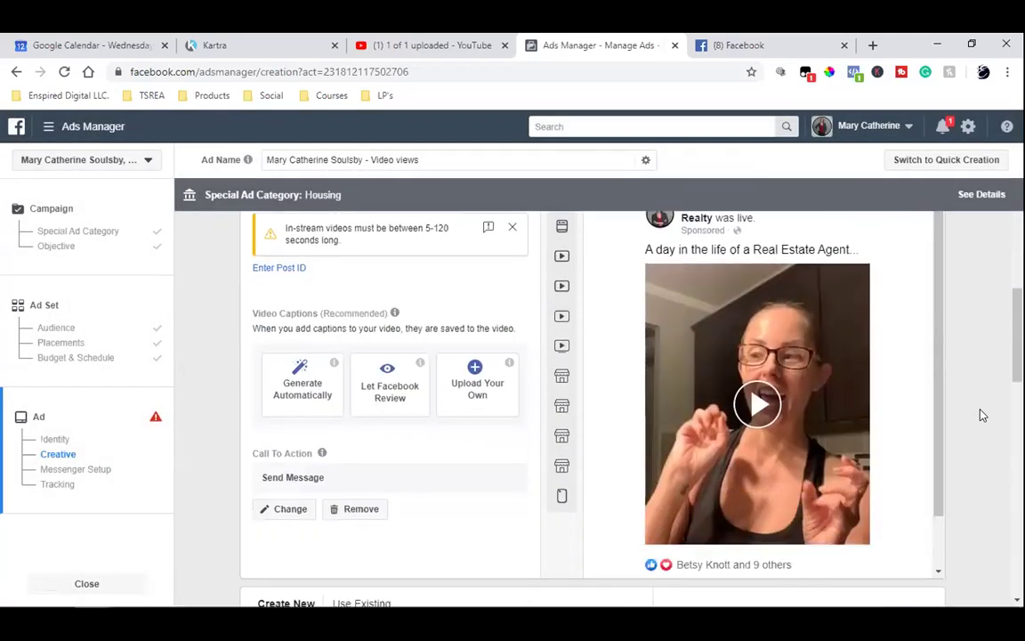
scroll(983, 415, "down", 2)
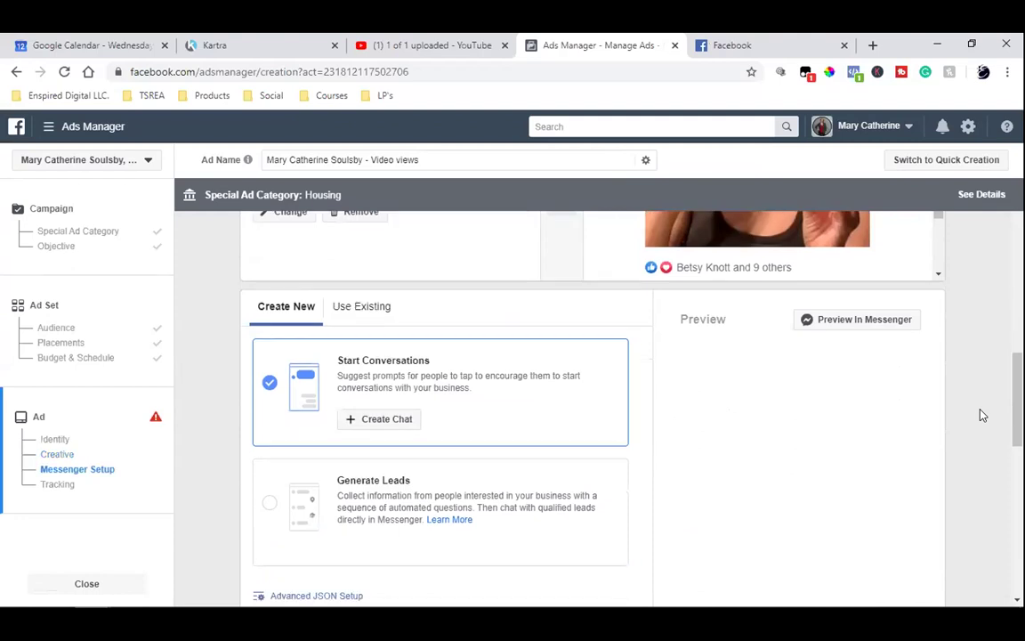
scroll(982, 414, "down", 2)
scroll(982, 415, "down", 2)
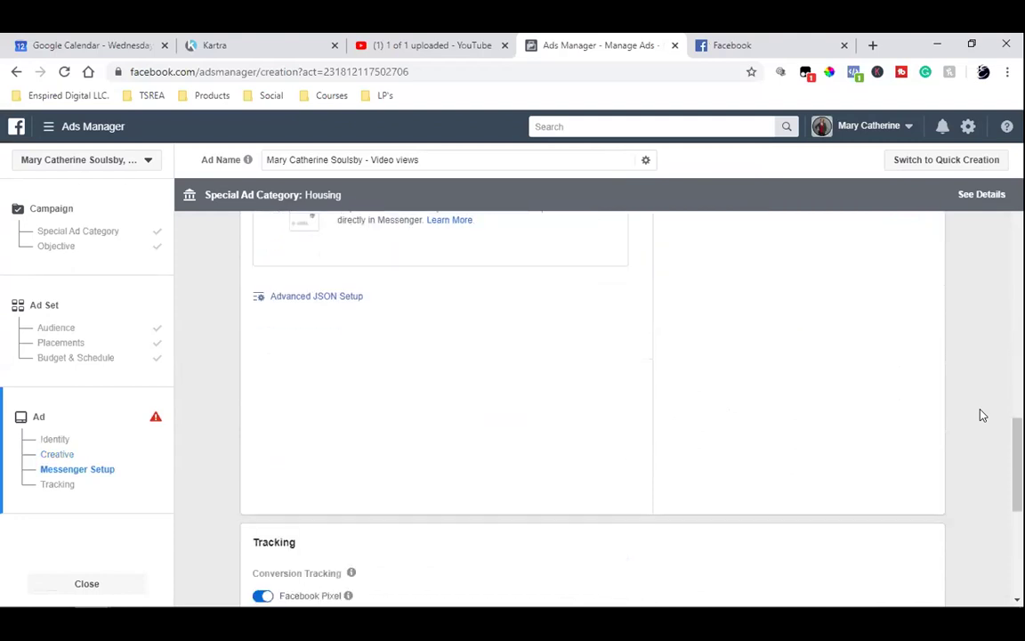
scroll(982, 415, "down", 5)
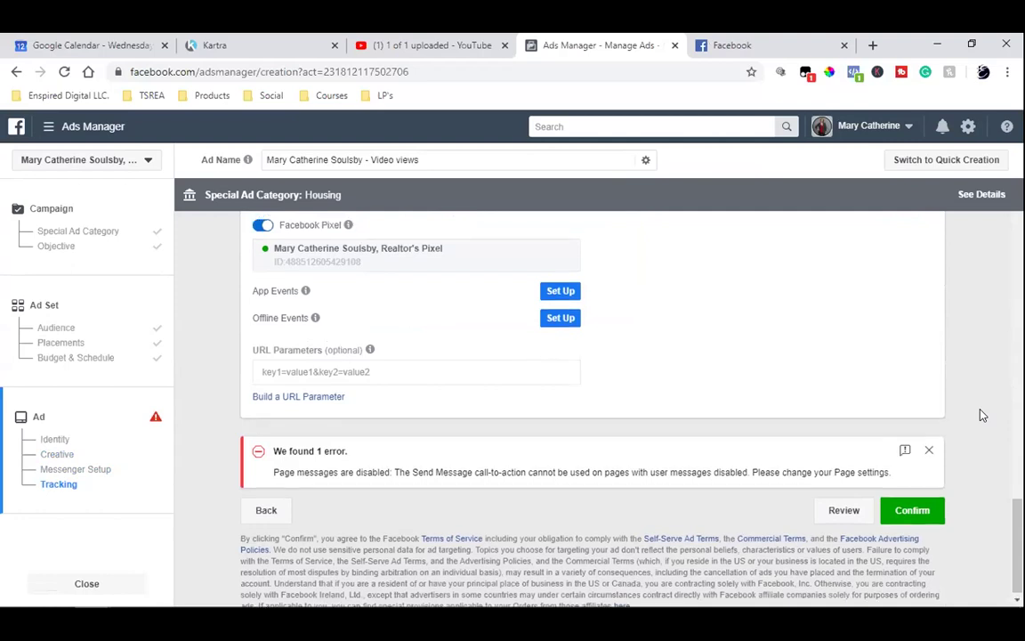
scroll(982, 415, "up", 8)
scroll(982, 414, "up", 1)
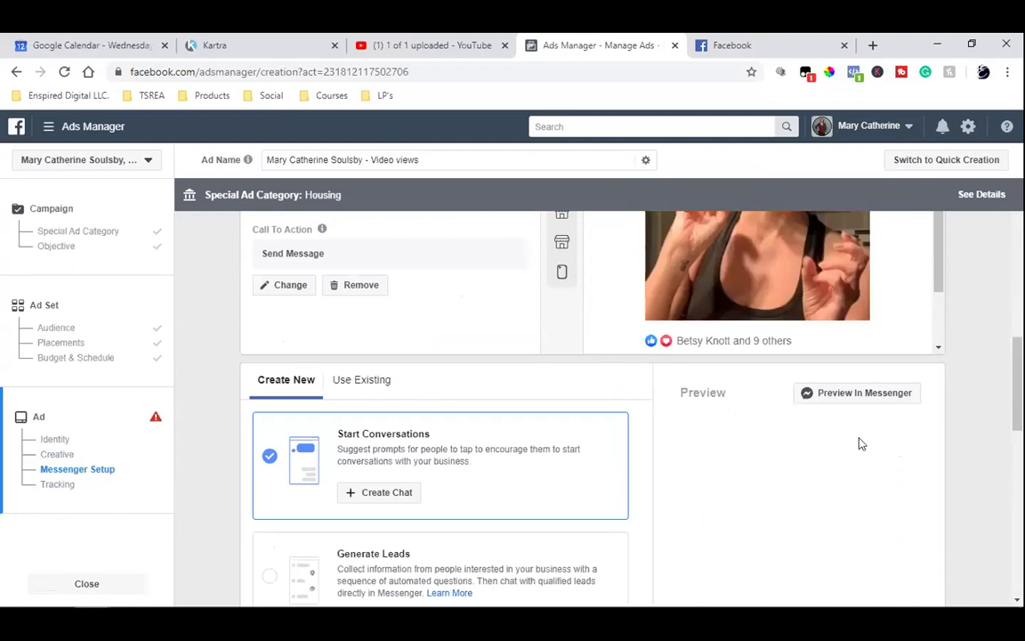
left_click(366, 389)
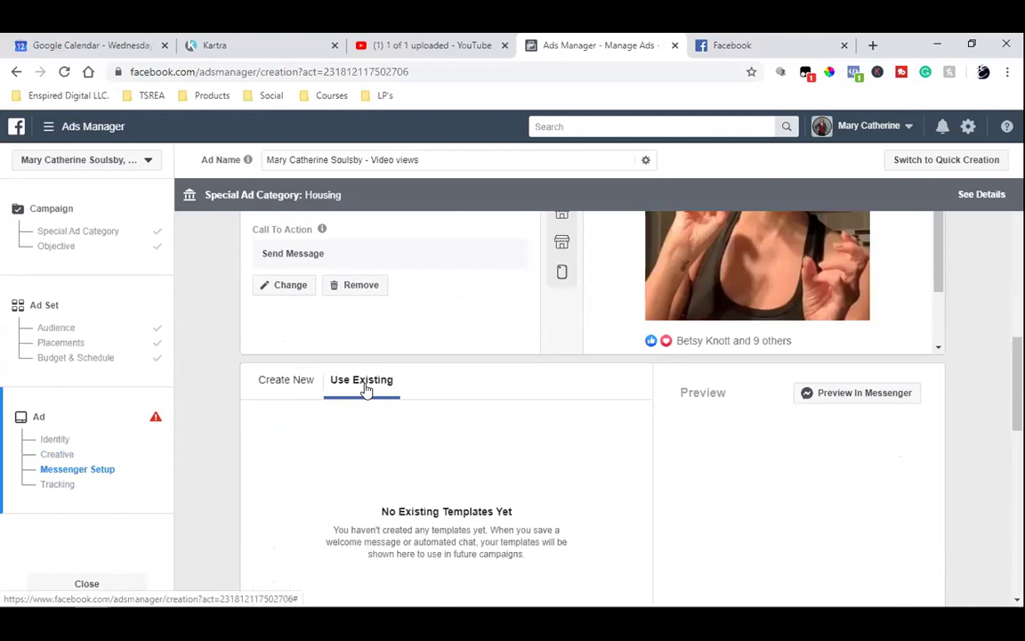
left_click(265, 391)
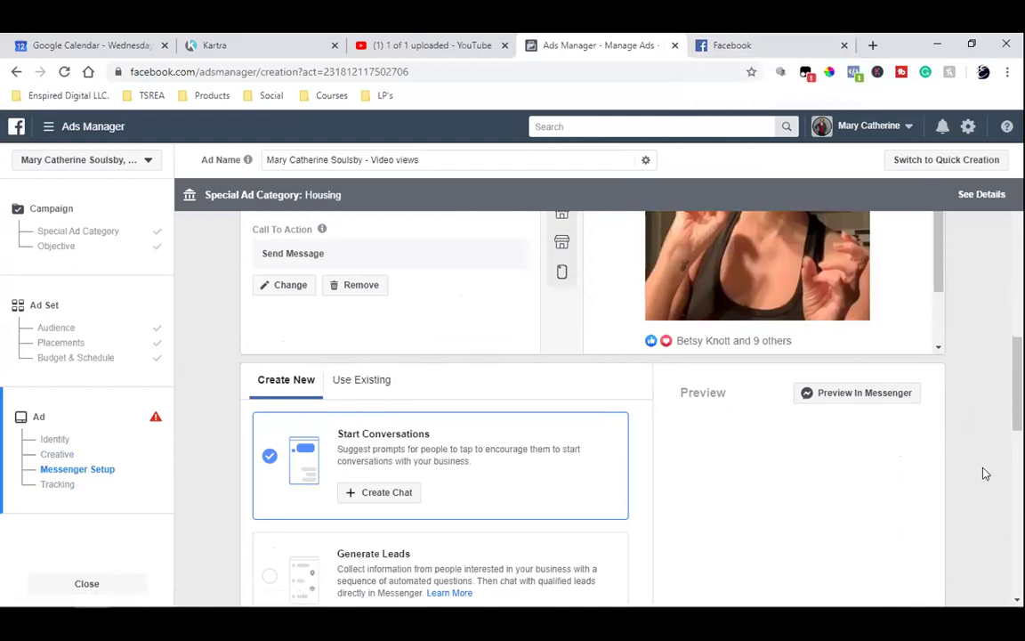
- Try to confirm the ad with the Send Message call to action and the default Messenger setup
scroll(985, 473, "down", 6)
scroll(912, 487, "down", 2)
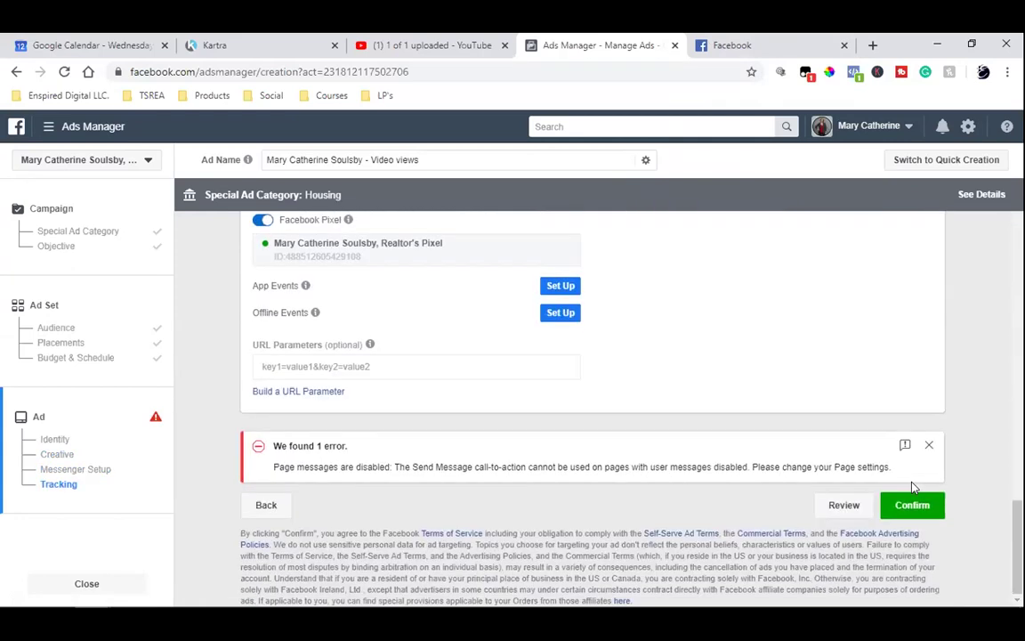
left_click(914, 519)
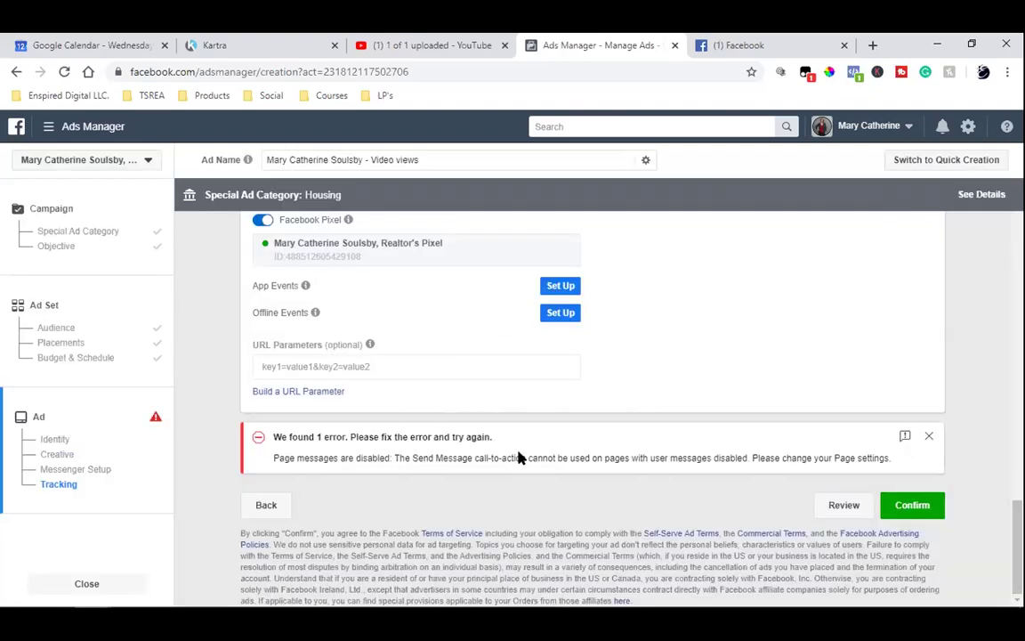
- Recheck the call to action, Messenger setup and tracking sections, and highlight the error text to read it
scroll(521, 456, "up", 5)
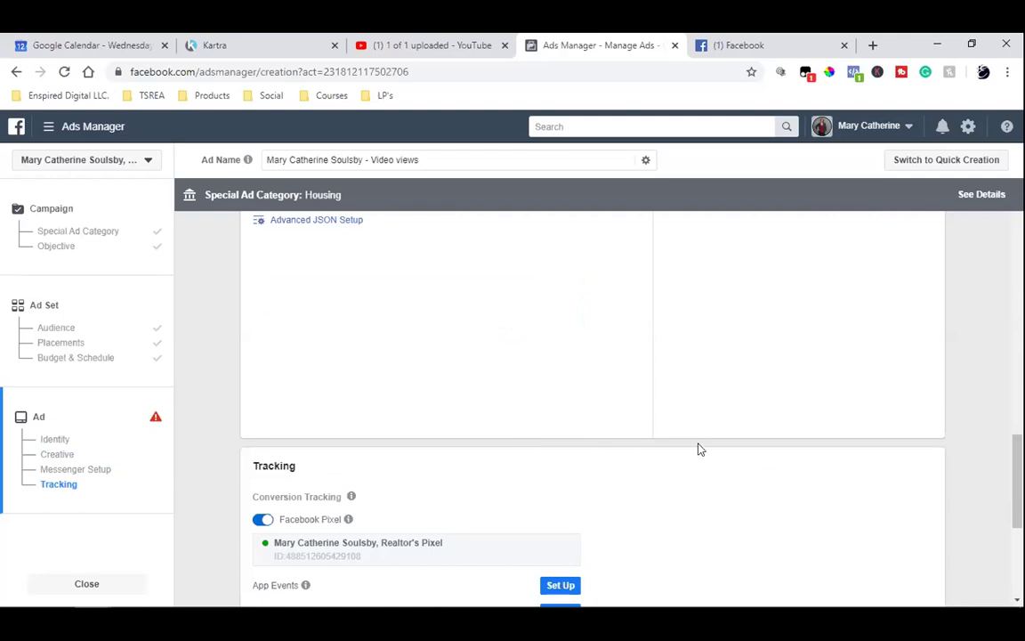
scroll(699, 450, "up", 5)
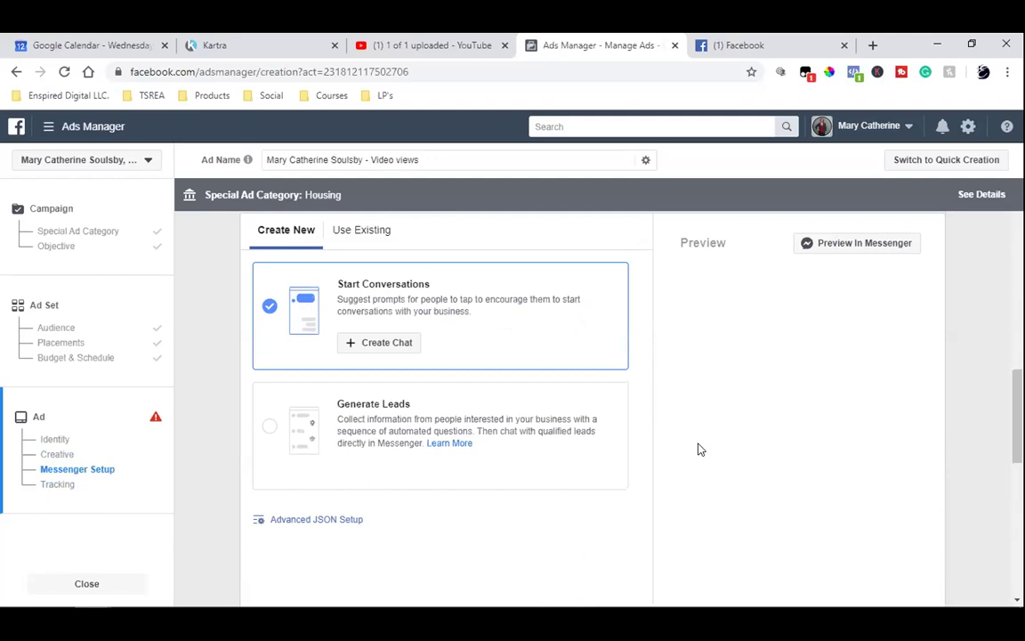
scroll(699, 449, "up", 2)
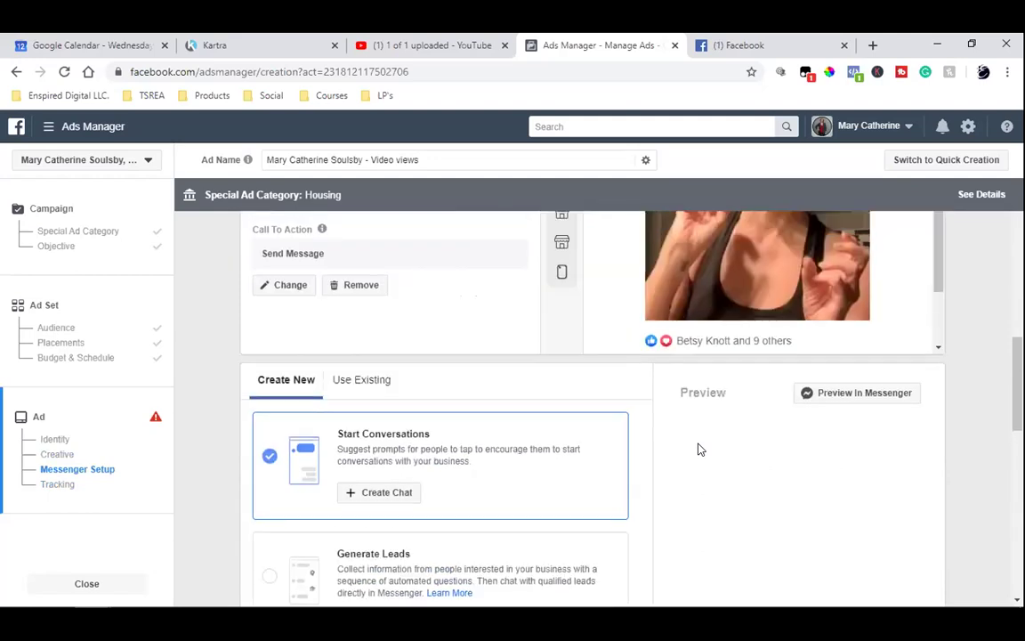
scroll(637, 474, "down", 3)
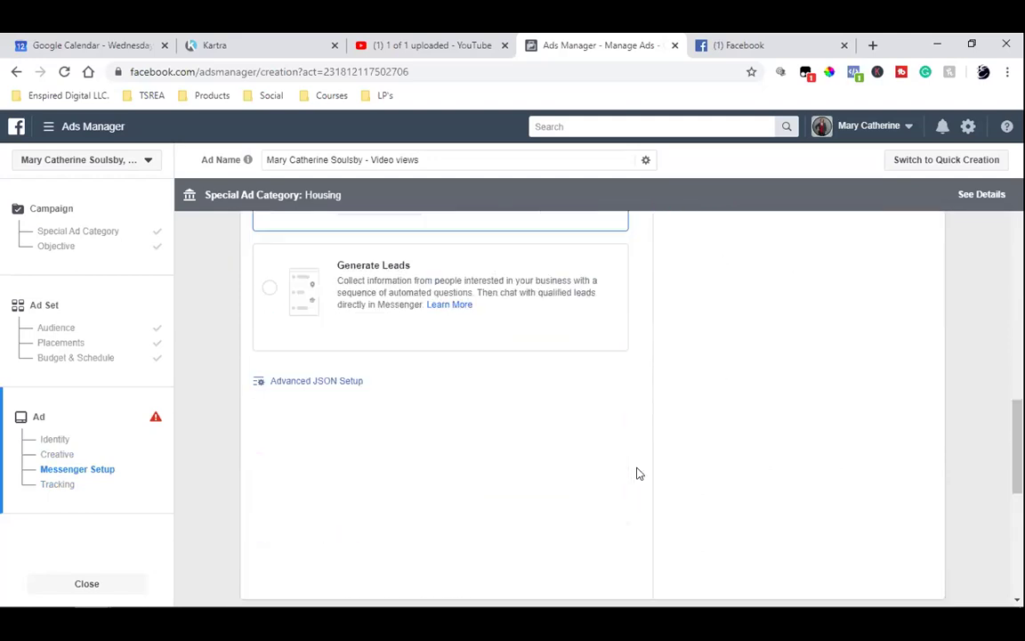
scroll(637, 473, "down", 4)
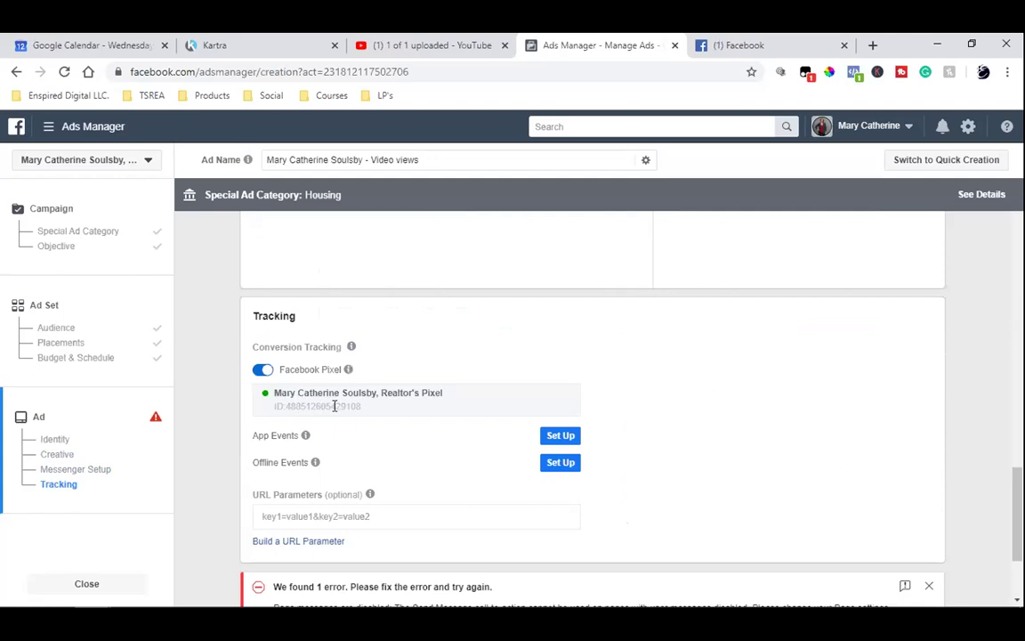
scroll(335, 409, "down", 2)
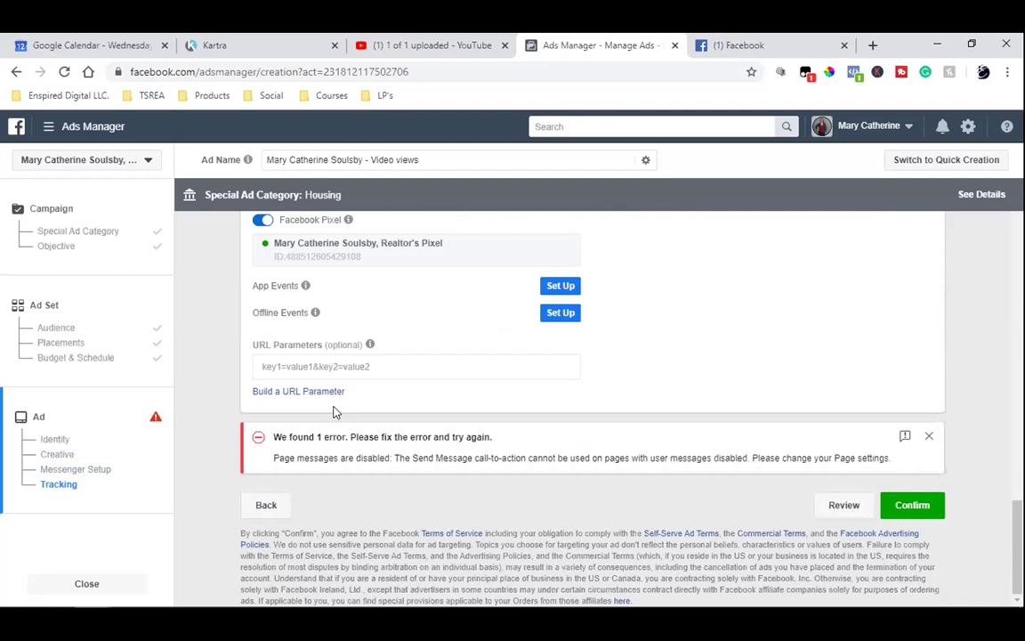
triple_click(311, 459)
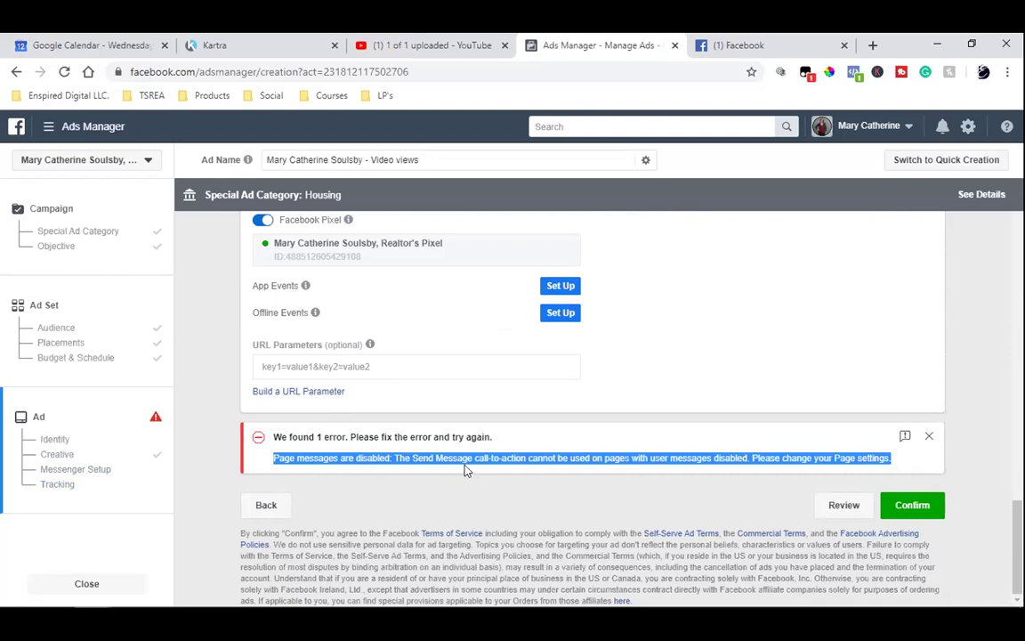
- Switch to Facebook and open the realty page's settings from the Intro section of the personal profile
left_click(722, 40)
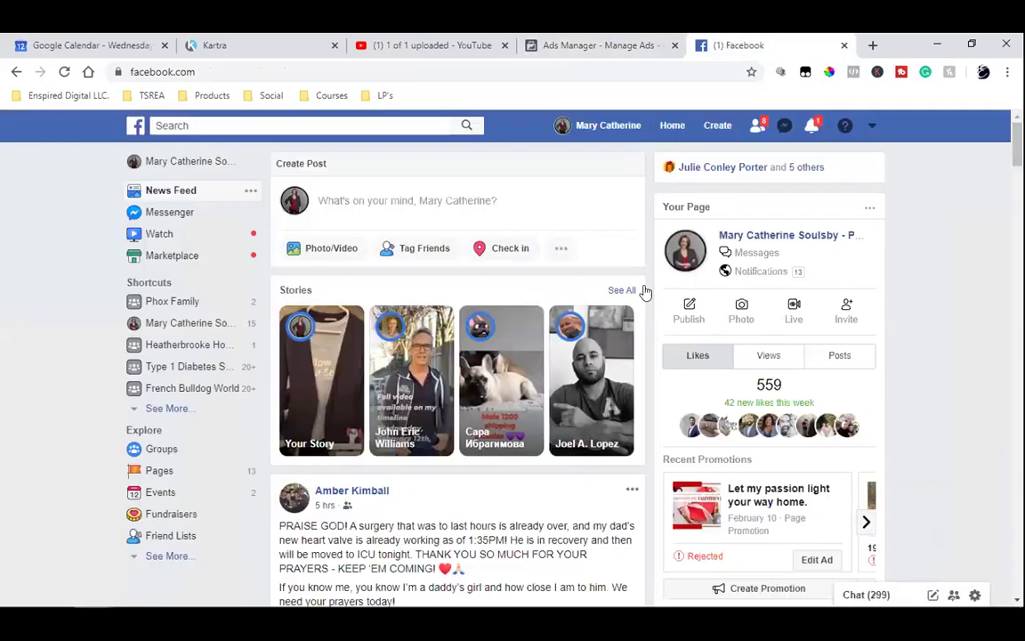
left_click(669, 129)
left_click(611, 129)
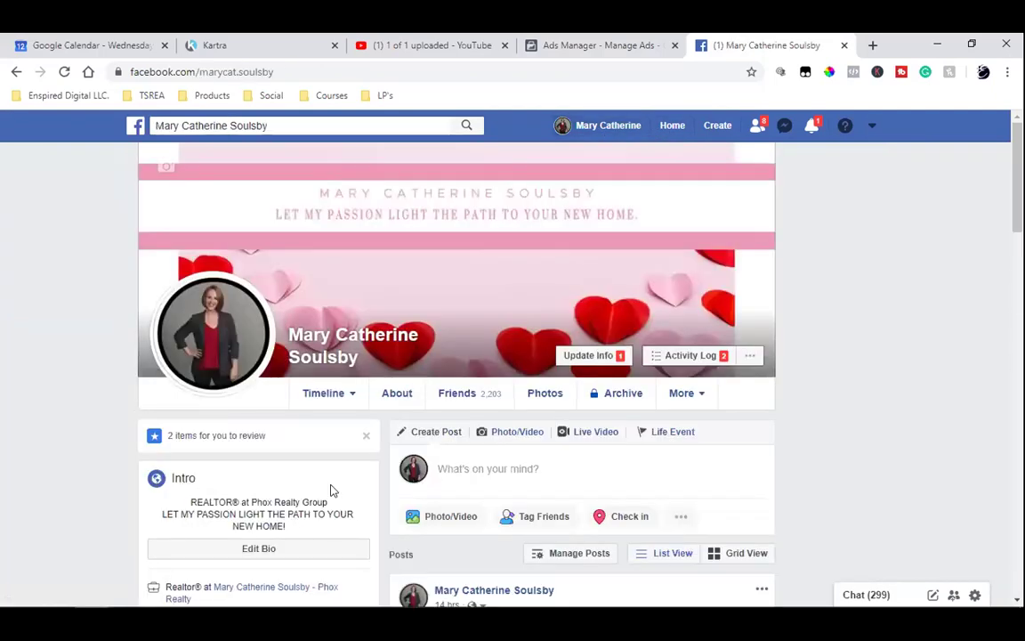
scroll(332, 488, "down", 3)
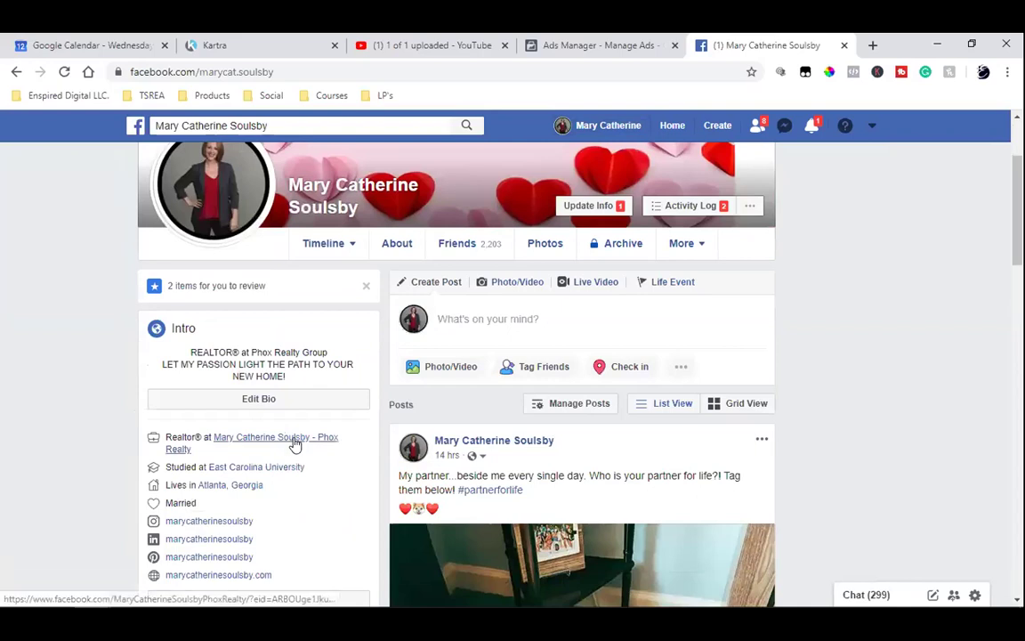
left_click(295, 445)
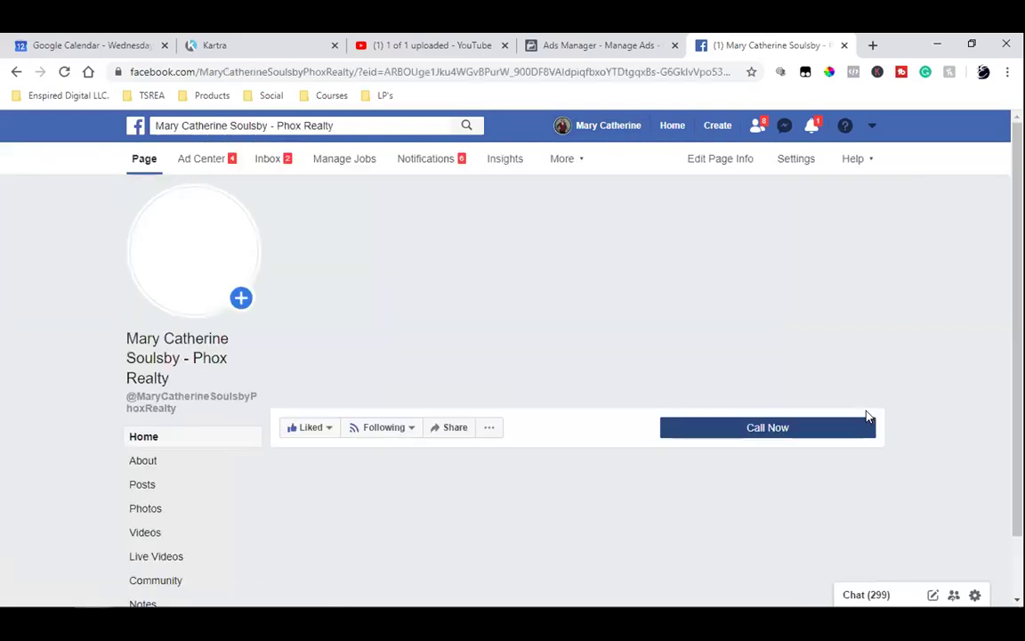
left_click(808, 160)
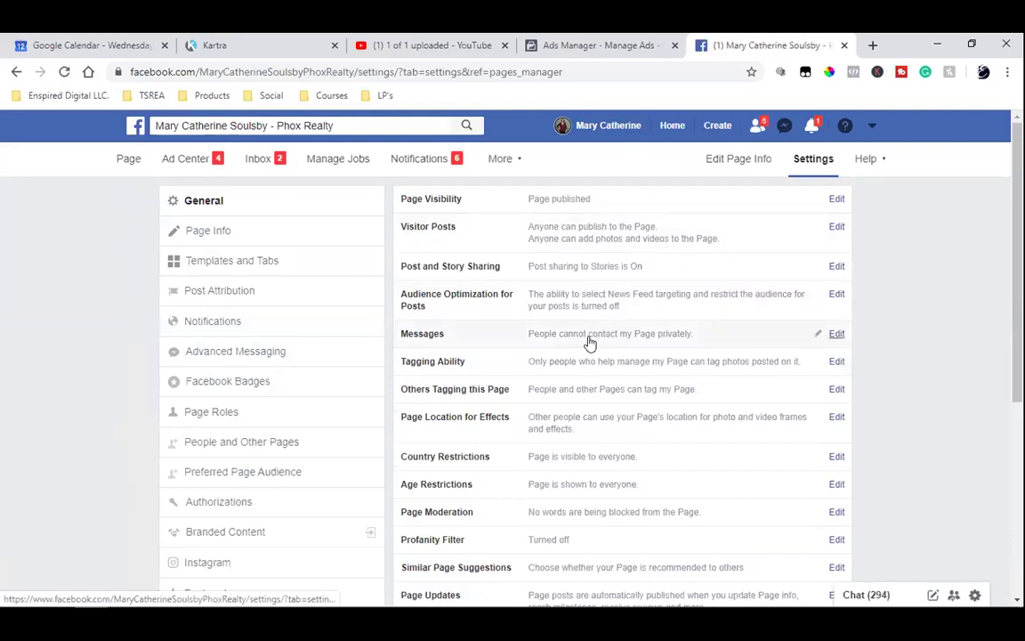
- Allow people to contact the page privately by showing the Message button, and save the Messages setting
left_click(836, 334)
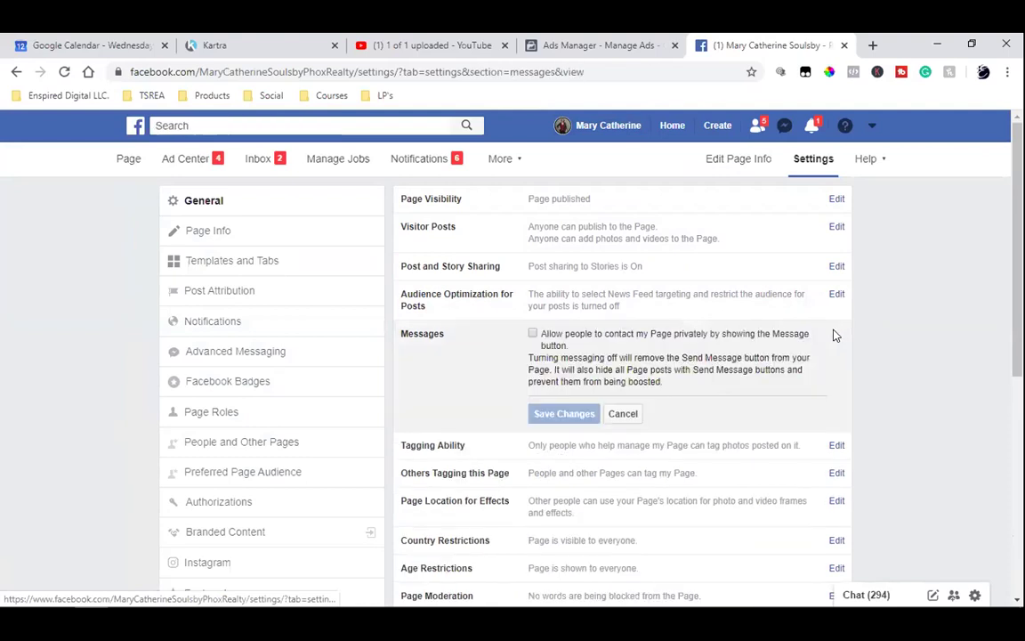
left_click(532, 334)
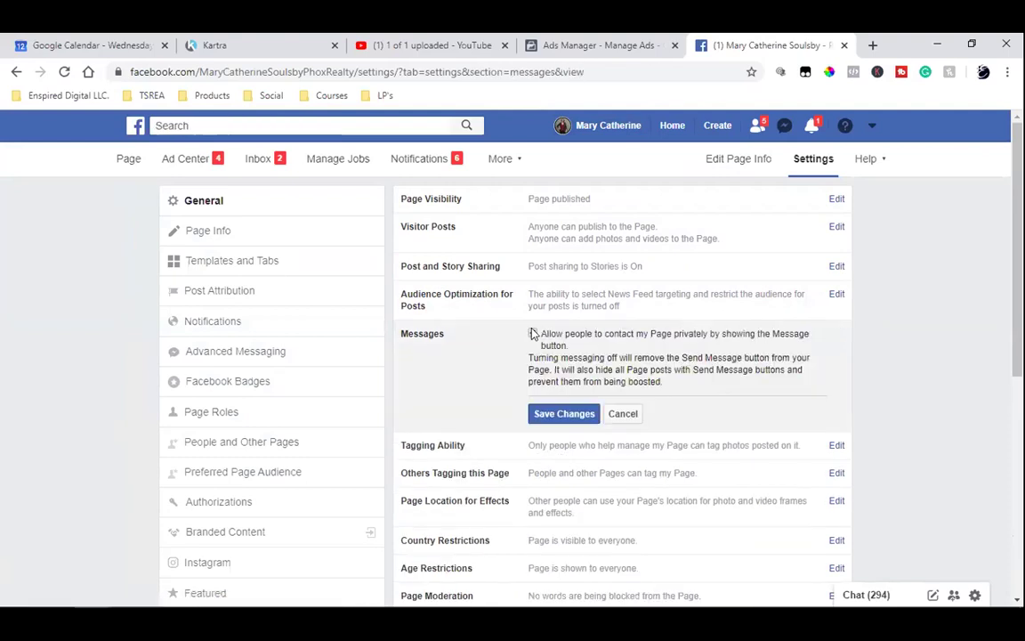
left_click(546, 415)
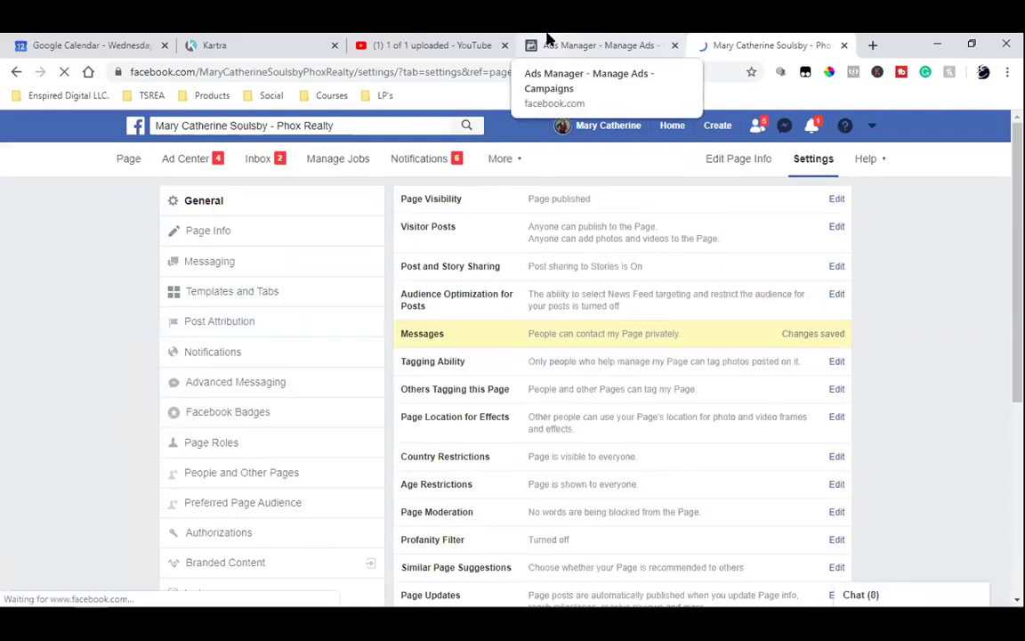
- Return to Ads Manager and confirm the ad with the Send Message call to action to publish it
left_click(547, 40)
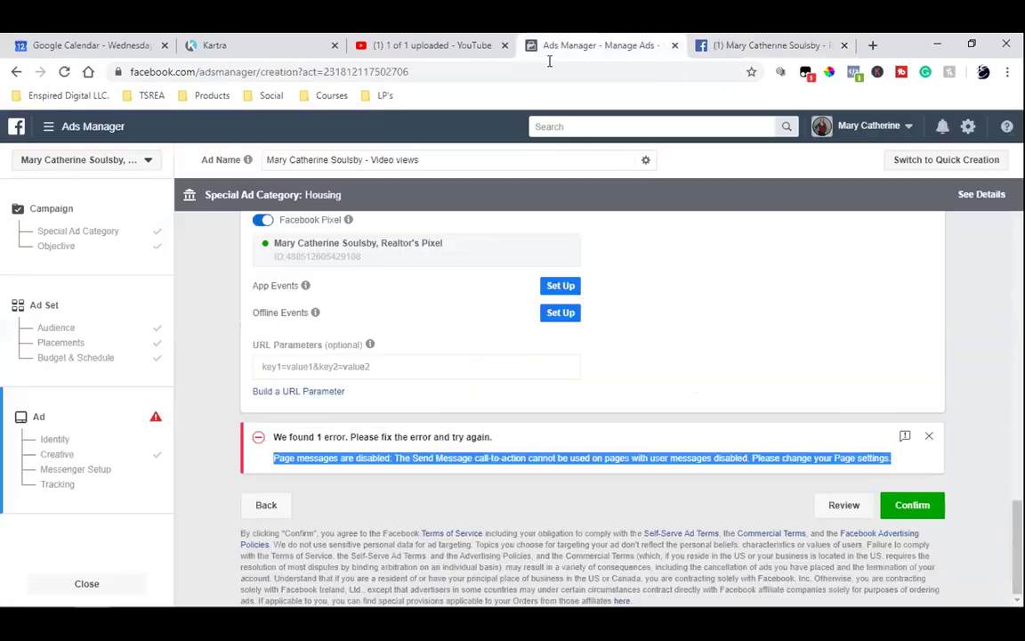
left_click(907, 506)
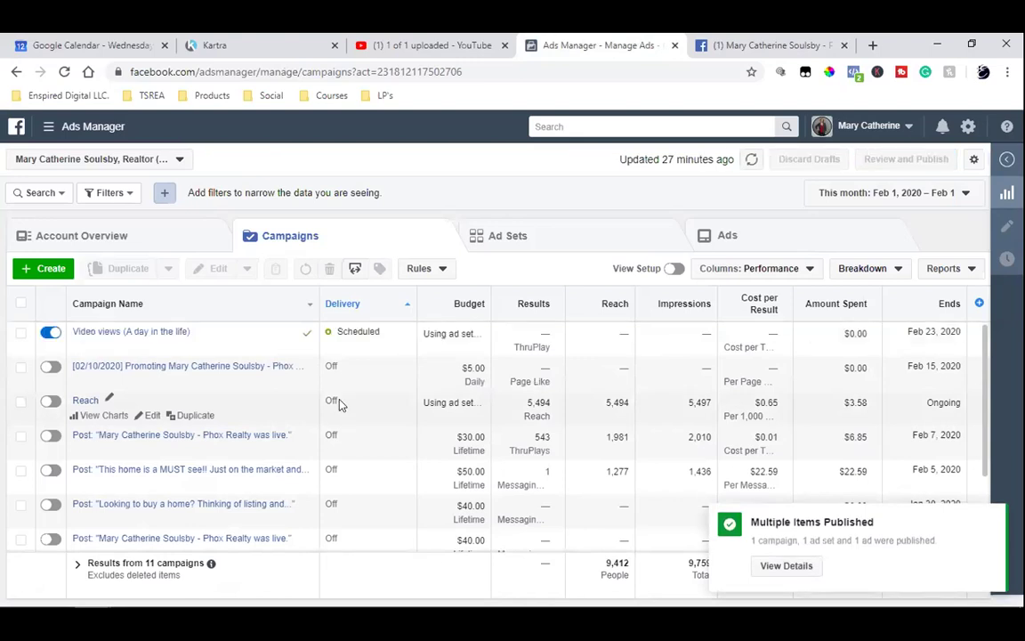
- Check the delivery status of the "Video views (A day in the life)" campaign, its ad set and its ad, and reselect the campaign
left_click(394, 343)
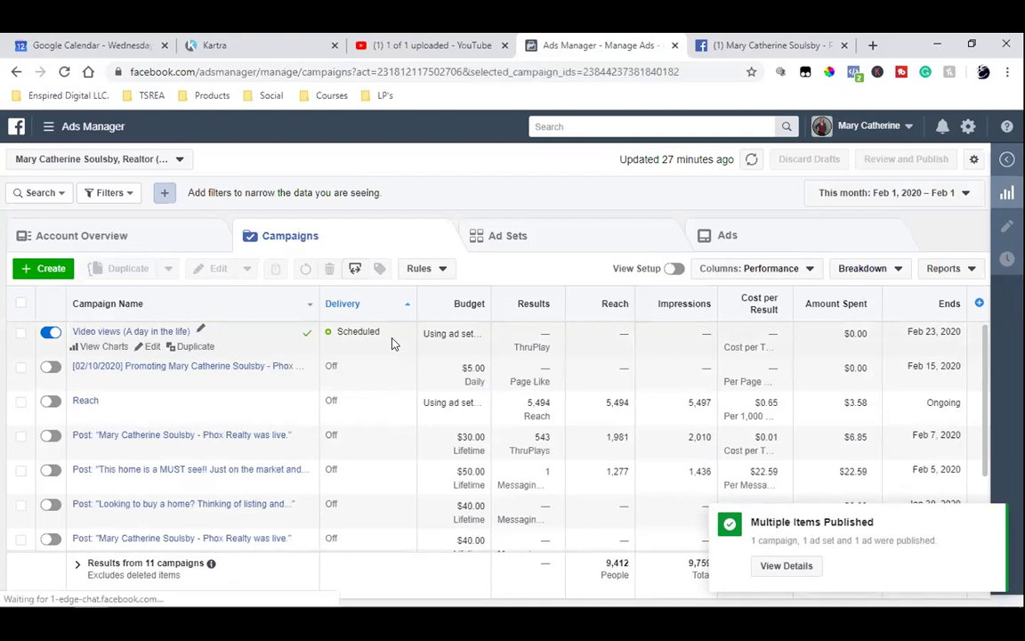
left_click(584, 239)
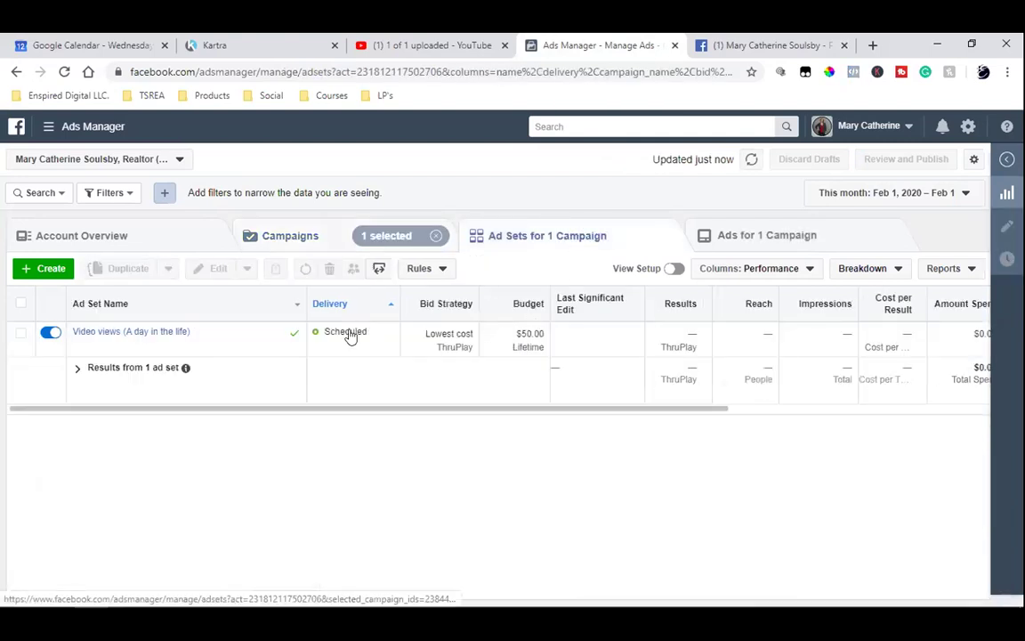
left_click(774, 238)
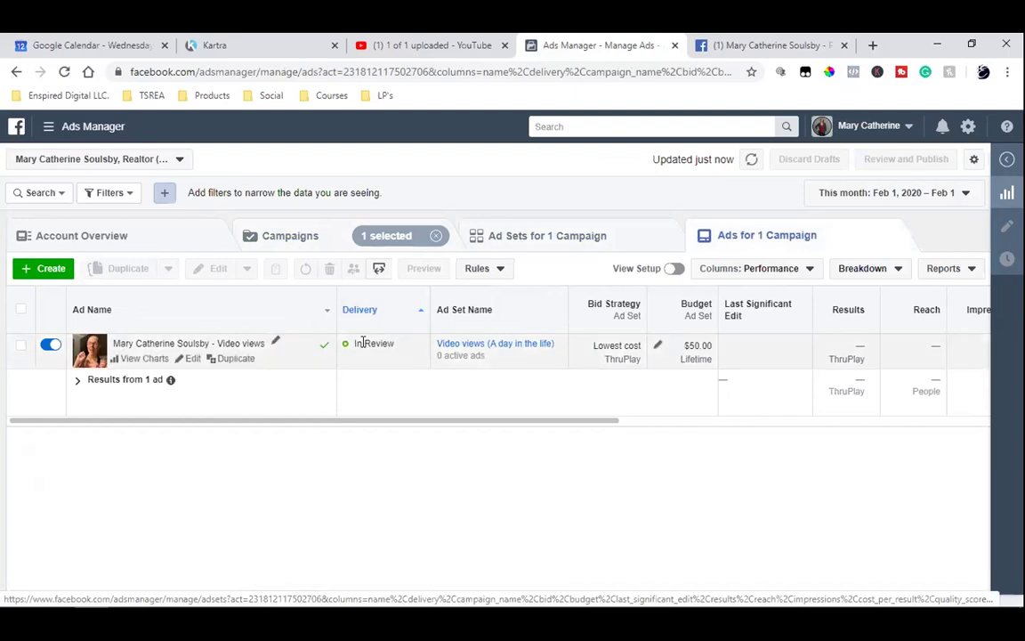
left_click(623, 250)
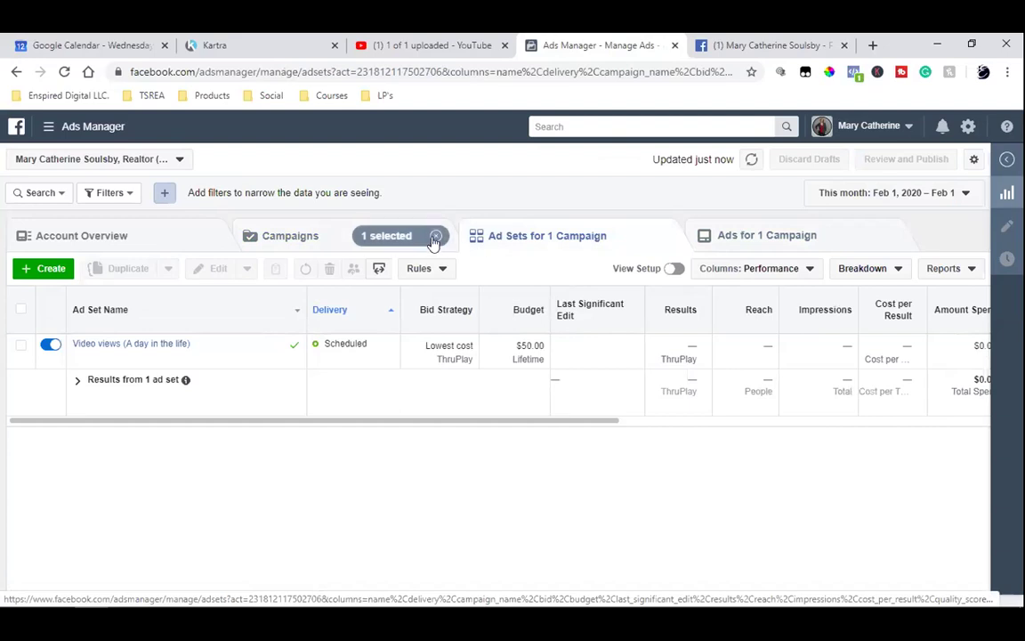
left_click(435, 236)
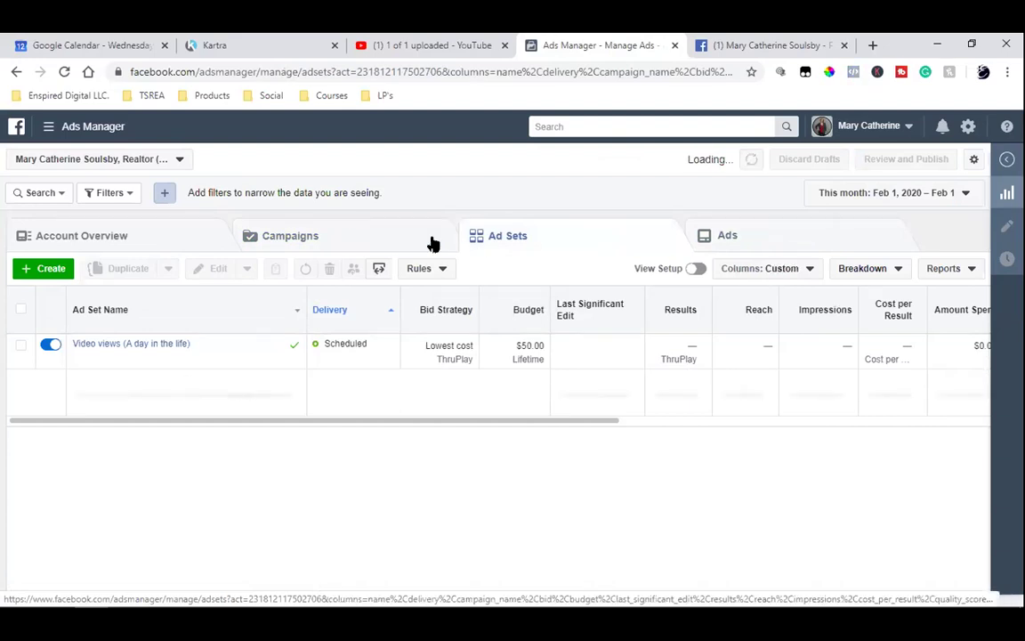
left_click(290, 242)
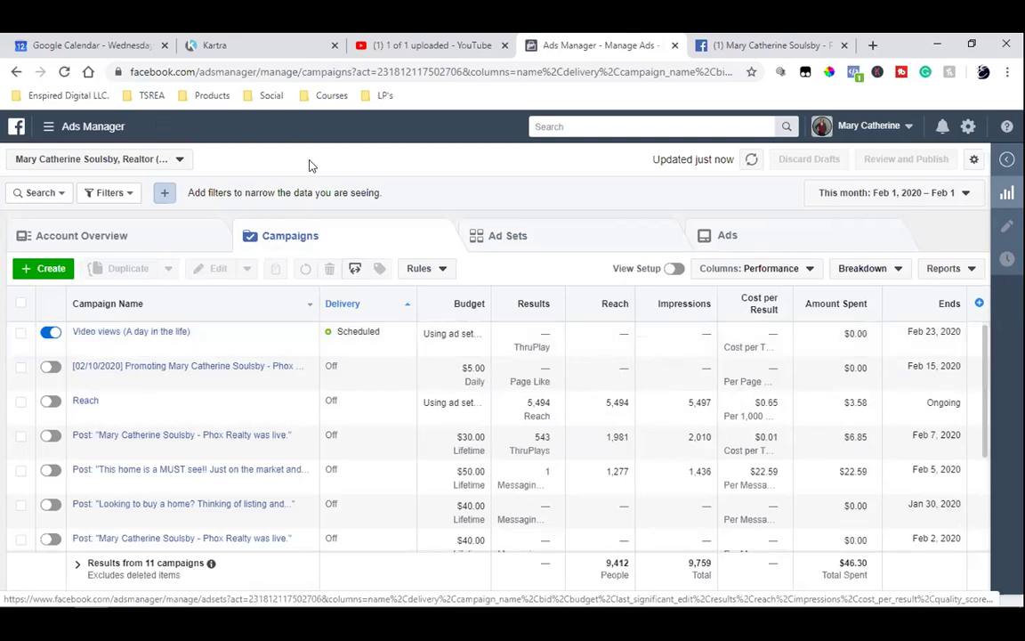
mouse_move(395, 348)
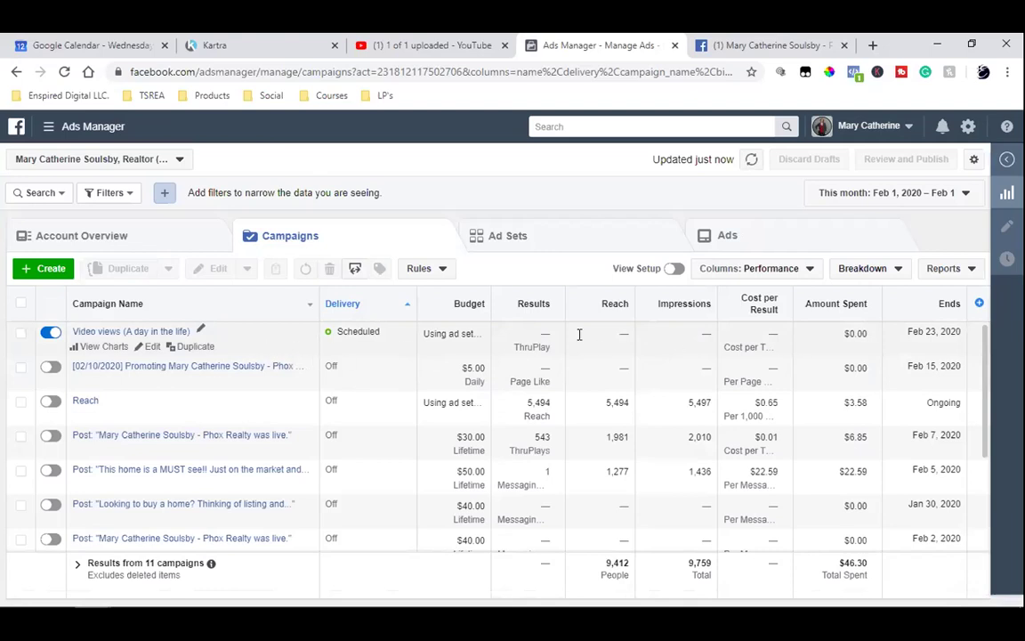
left_click(290, 349)
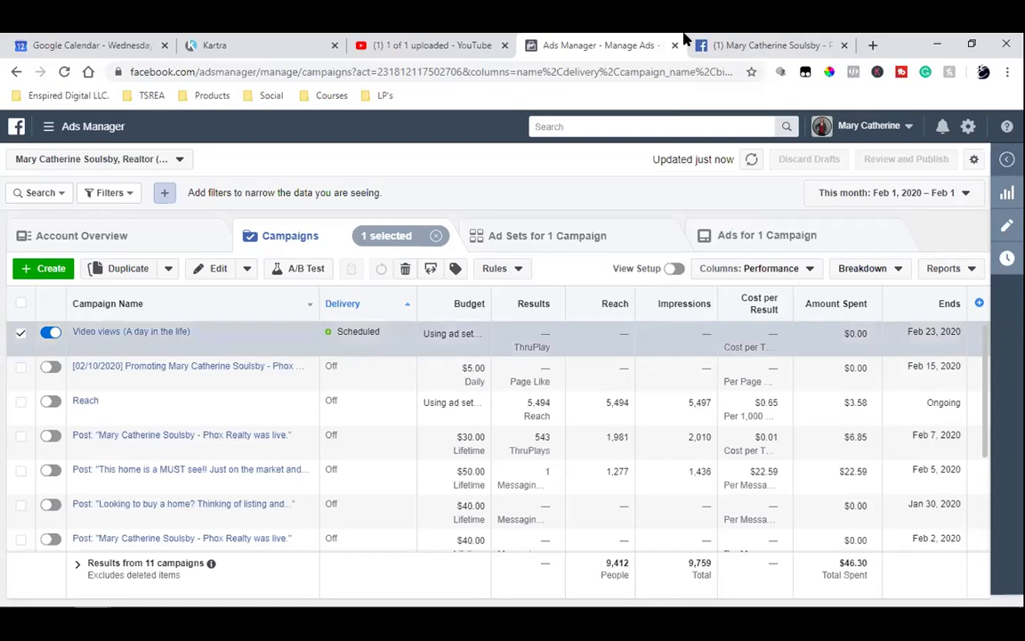
left_click(723, 39)
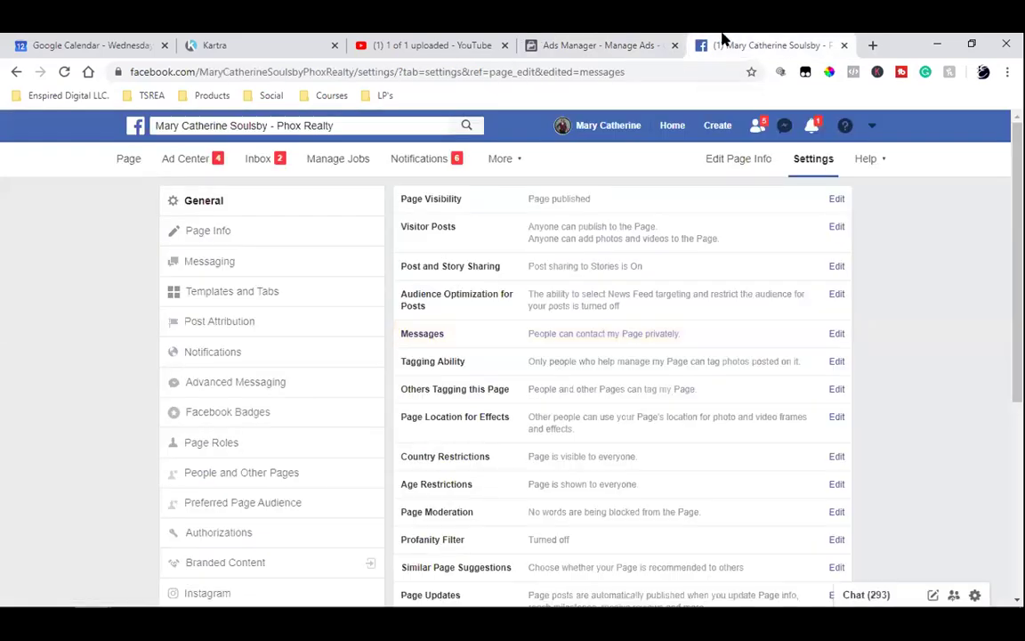
left_click(870, 125)
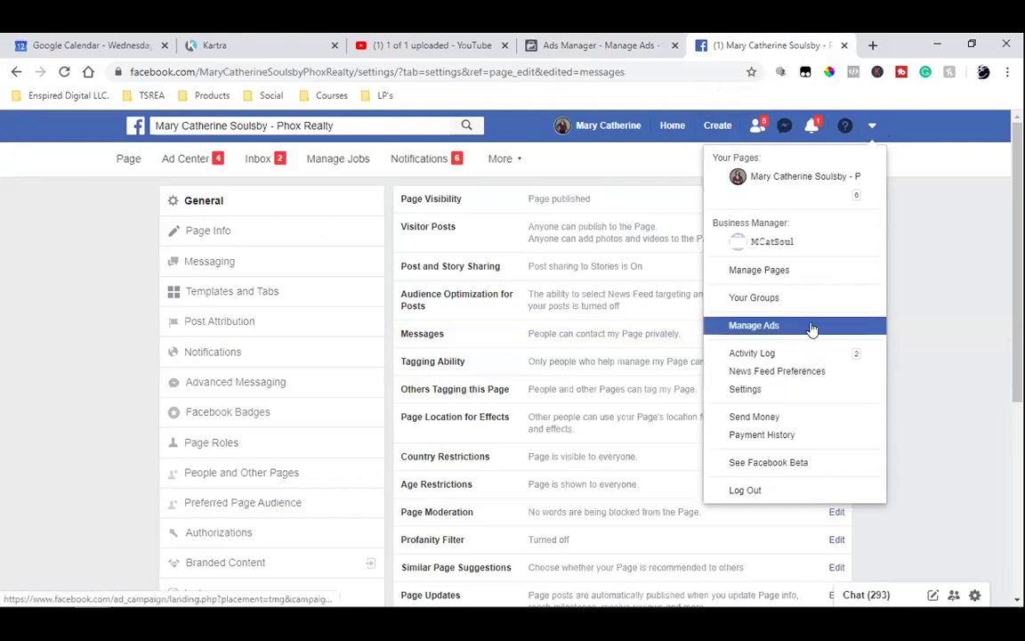
left_click(563, 128)
left_click(590, 40)
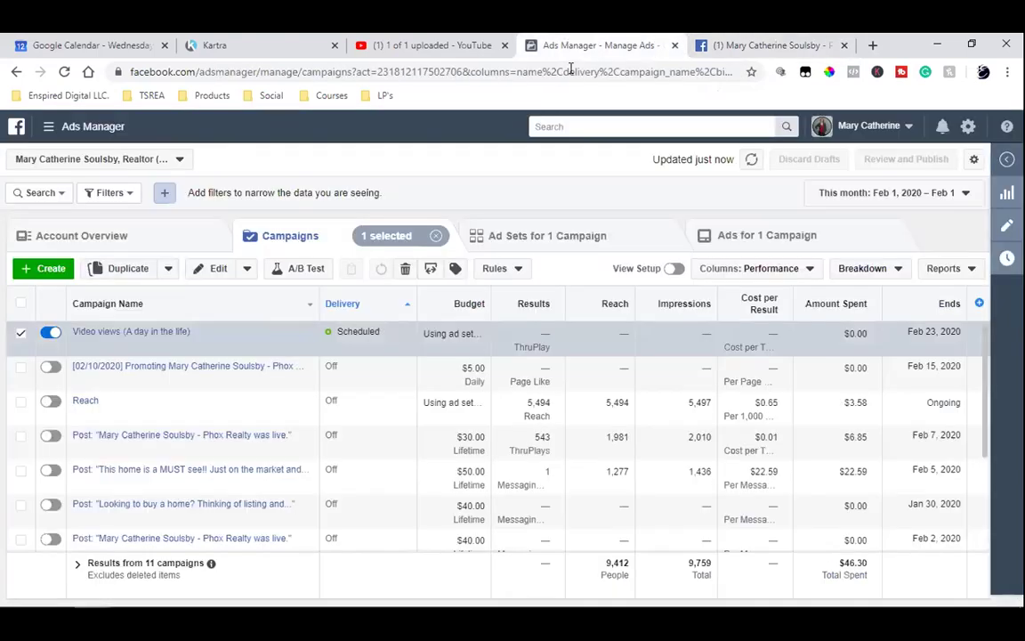
- Switch to the Facebook page and open the realtor ad account's campaigns through Manage Ads
left_click(708, 43)
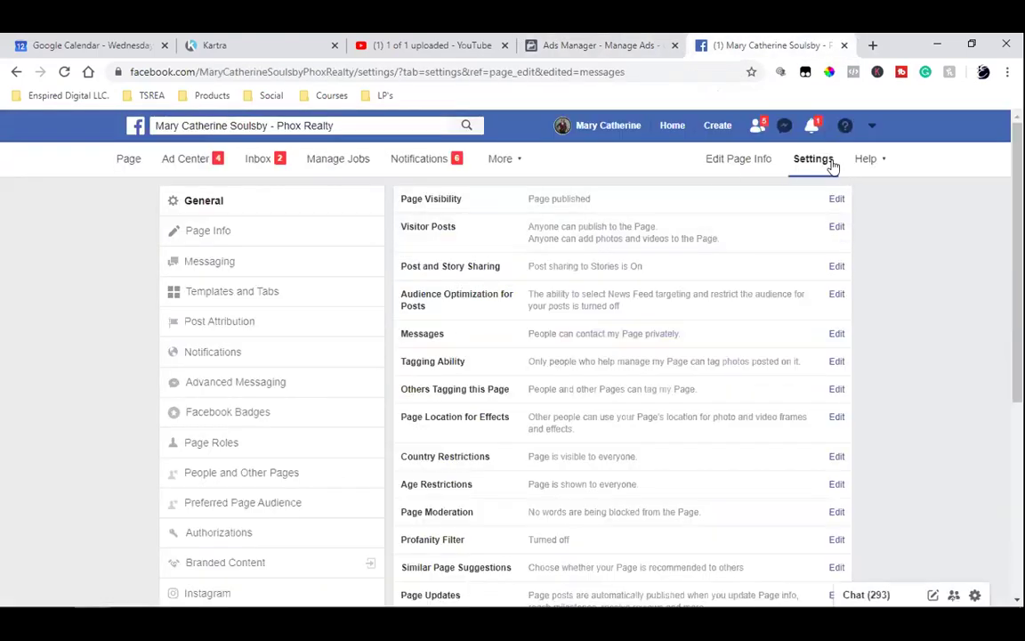
left_click(871, 126)
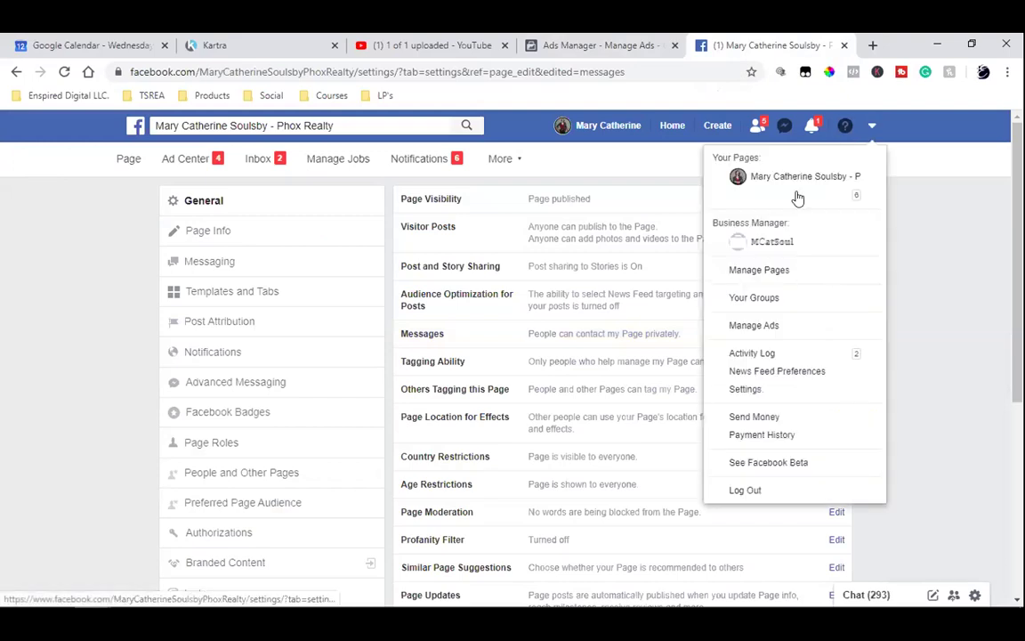
left_click(810, 325)
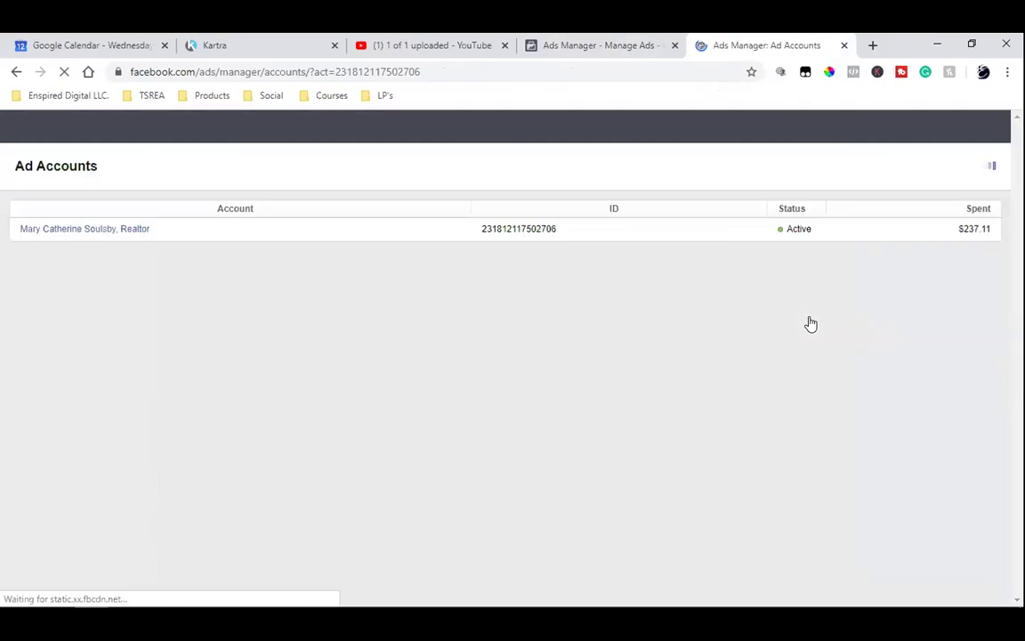
left_click(79, 230)
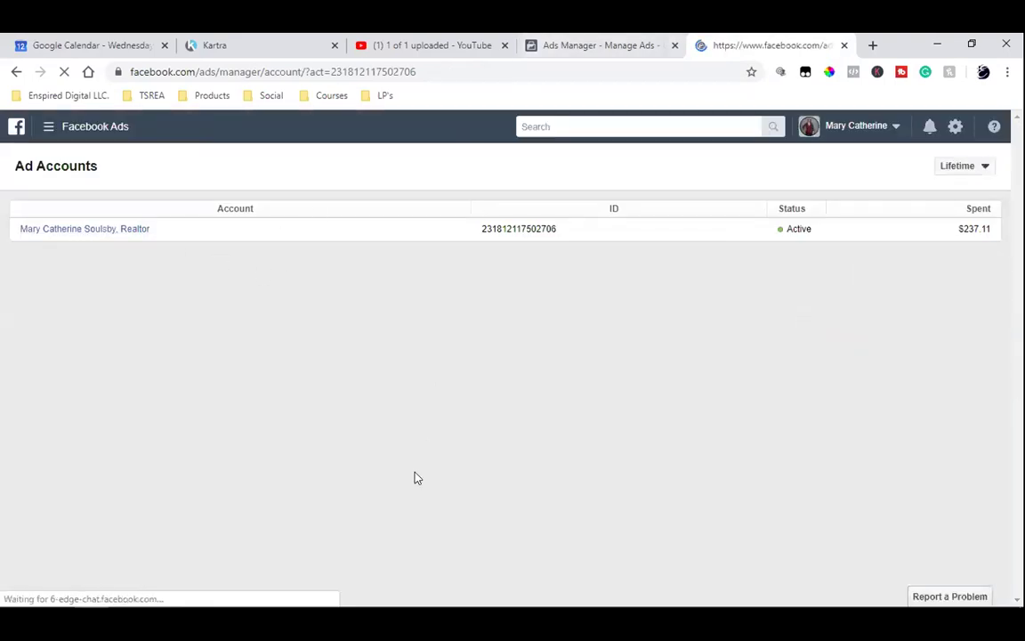
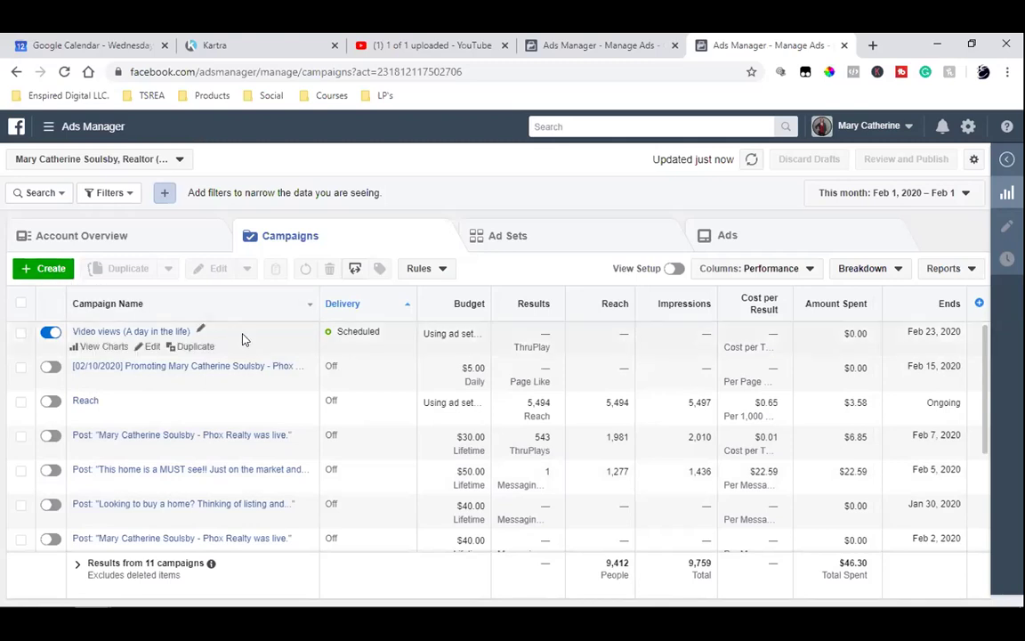
- Start creating a new campaign and choose Conversions as its marketing objective
left_click(67, 270)
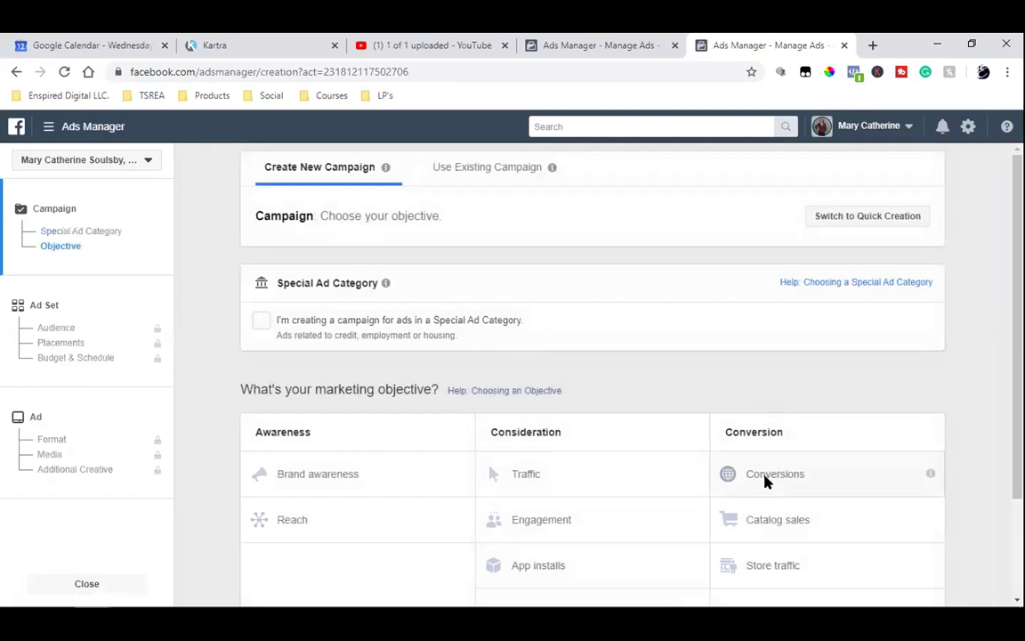
left_click(801, 475)
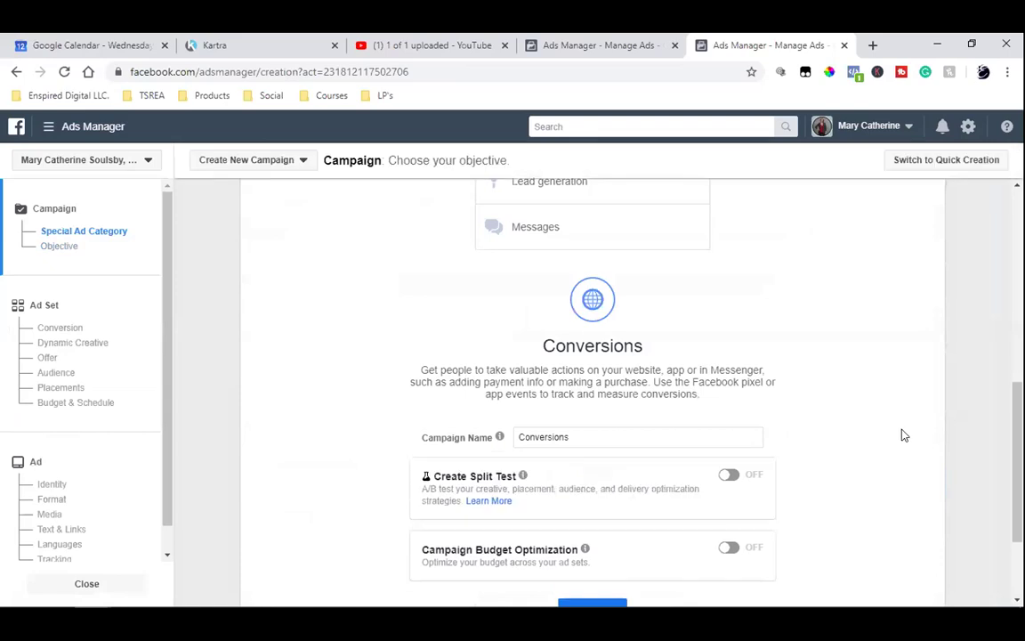
scroll(936, 449, "up", 3)
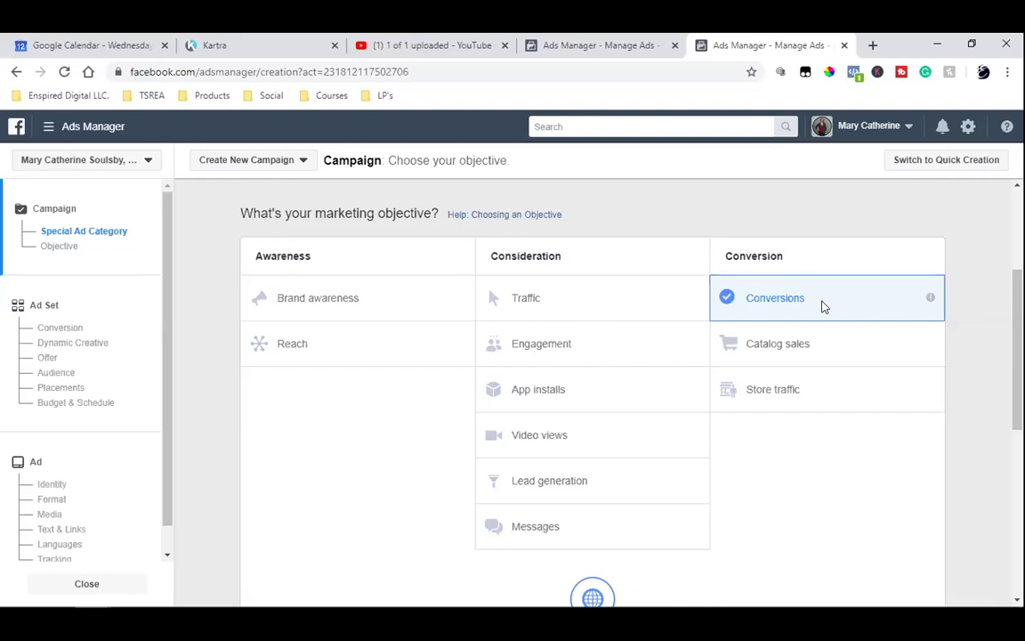
- Switch to Kartra and log in as an admin to The Social Real Estate Agent Training membership
left_click(258, 41)
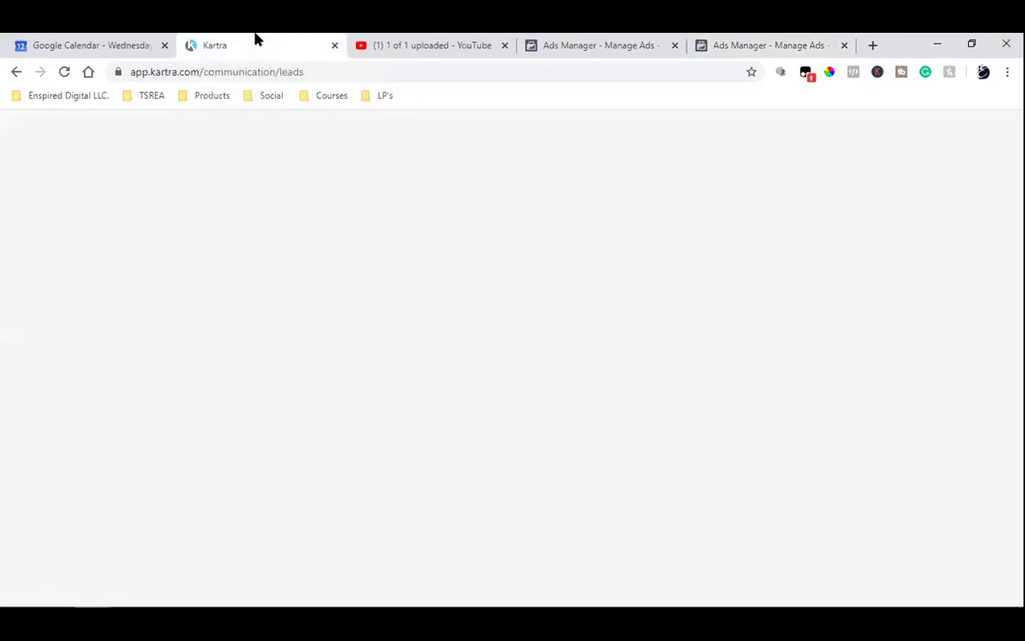
left_click(945, 126)
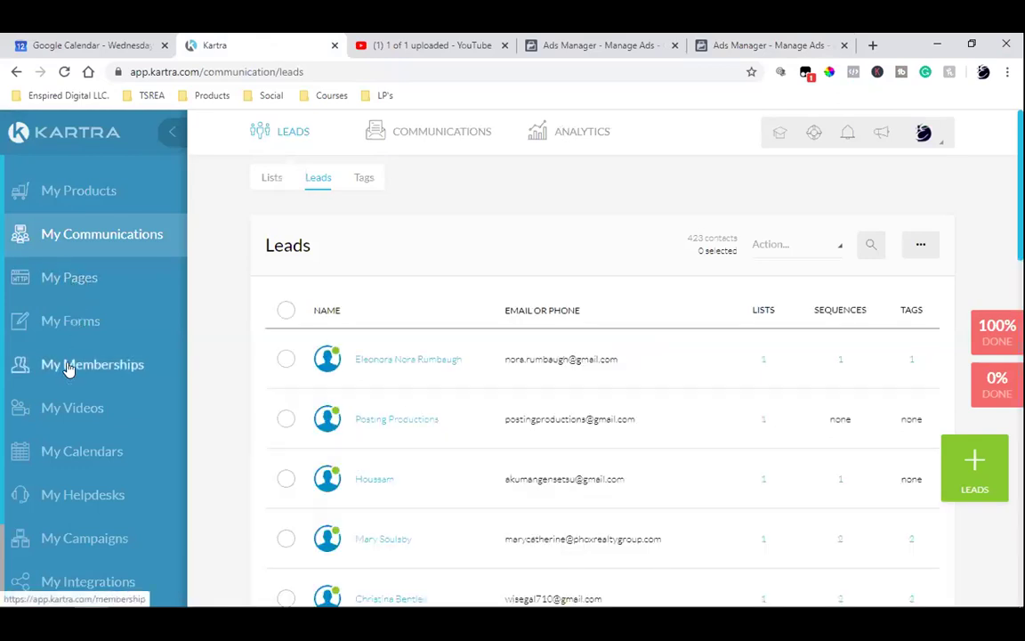
left_click(69, 365)
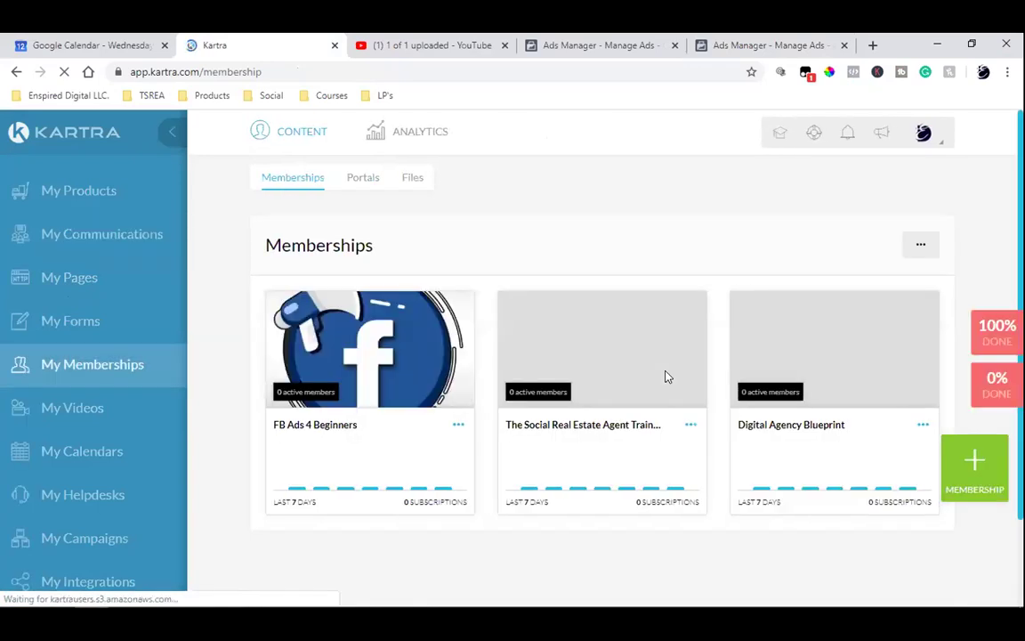
left_click(690, 426)
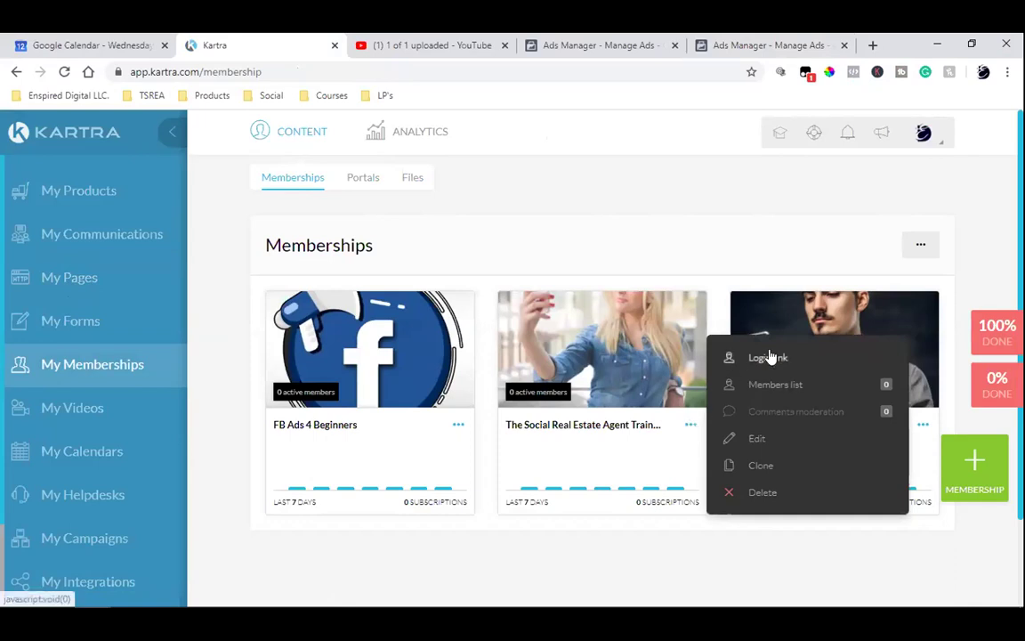
left_click(770, 357)
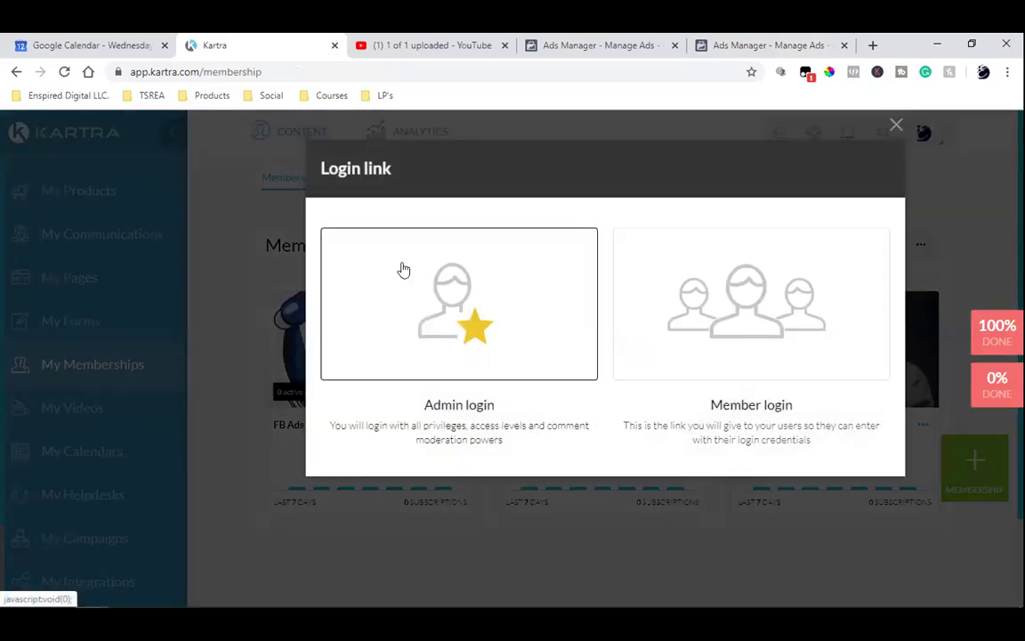
left_click(403, 269)
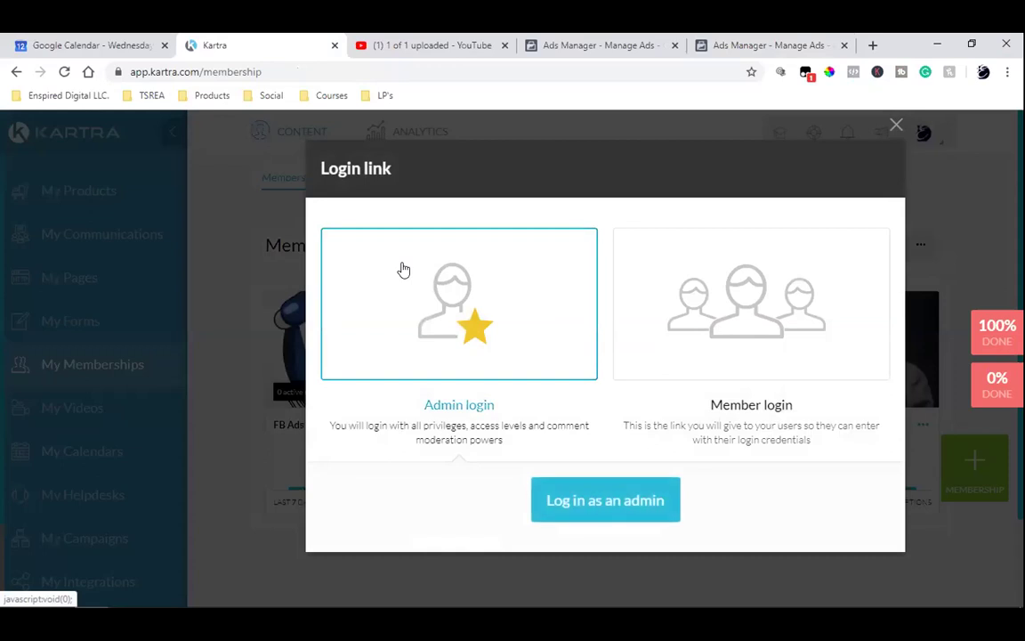
left_click(581, 505)
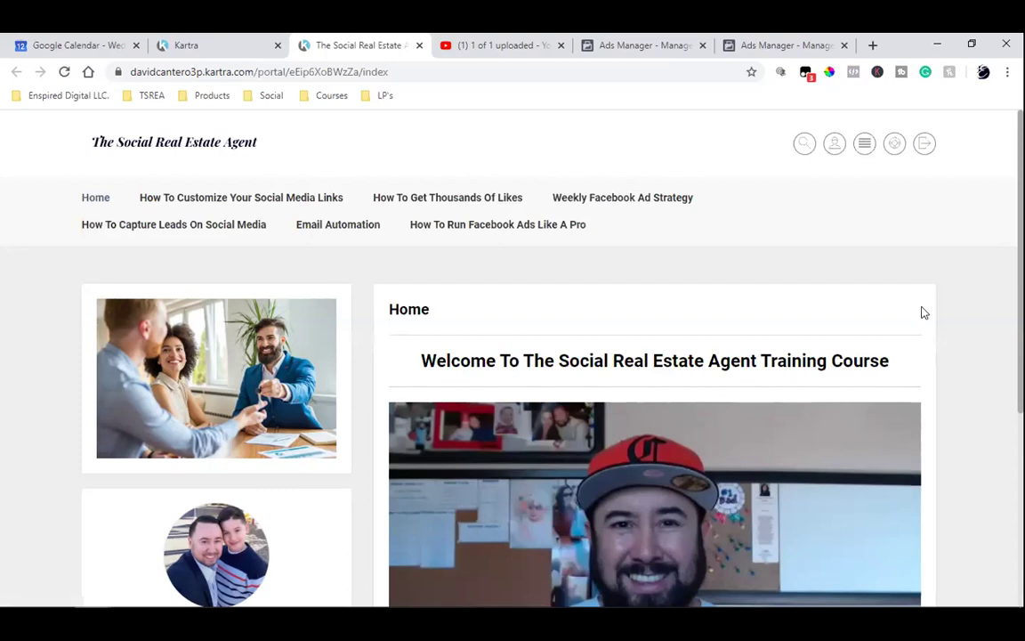
- Examine the lesson lists for Weekly Facebook Ad Strategy and How To Capture Leads On Social Media
mouse_move(637, 205)
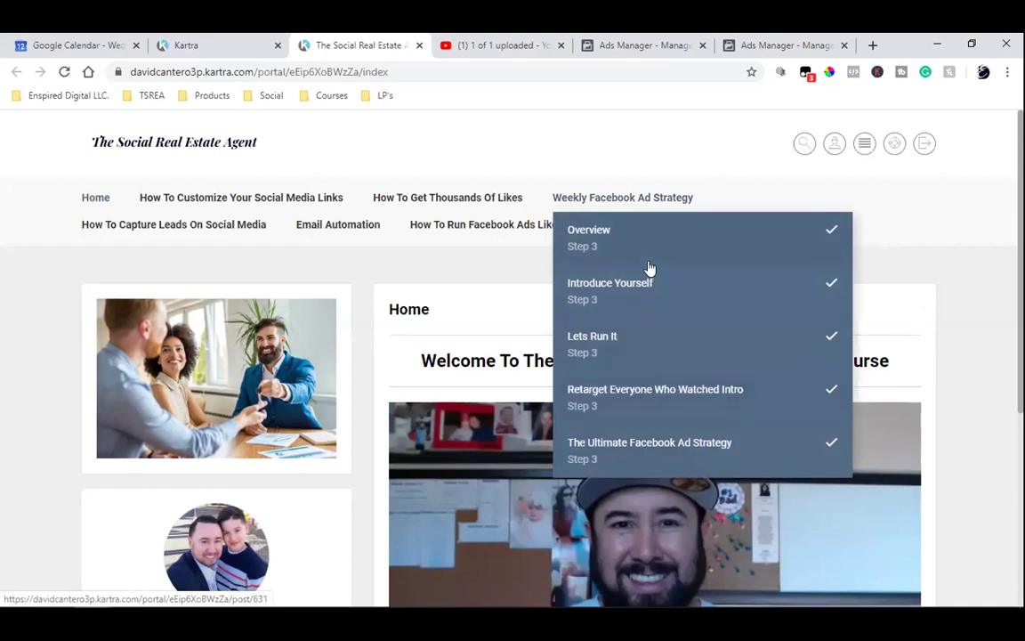
mouse_move(155, 226)
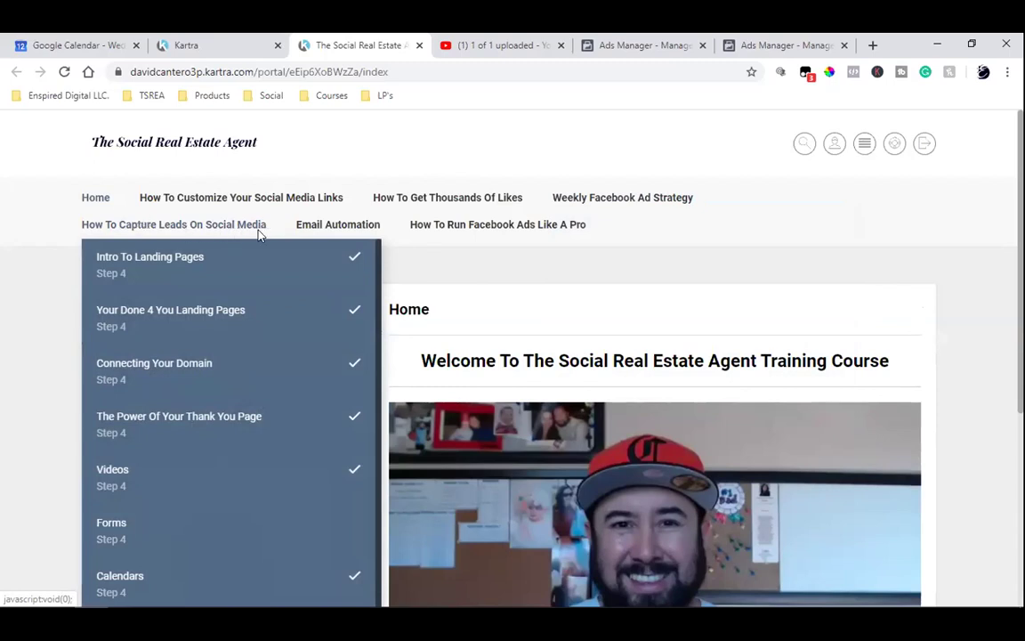
mouse_move(302, 234)
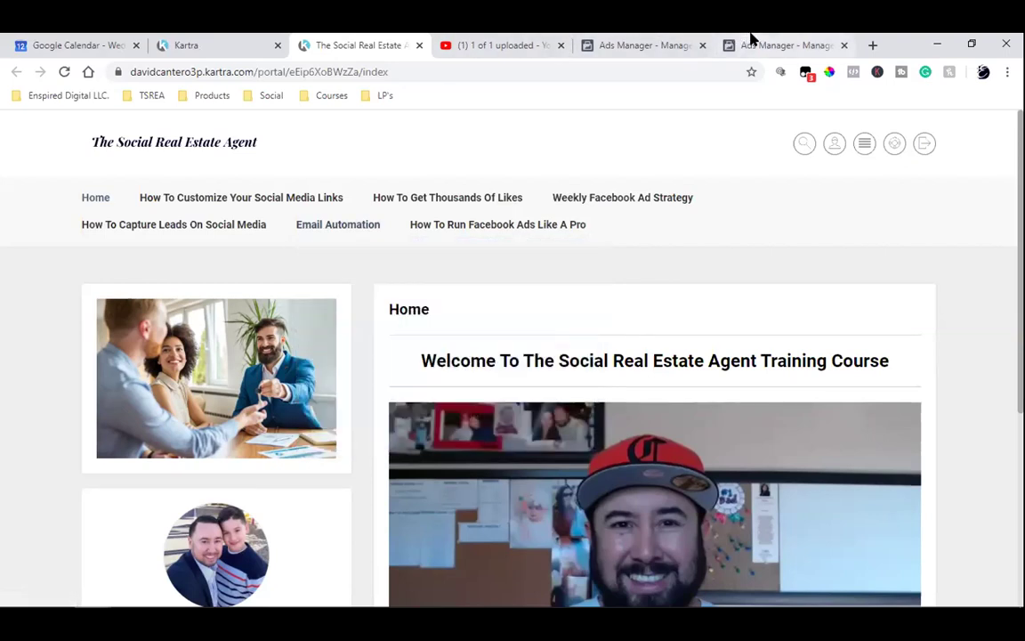
- Revisit the Conversions objective in Ads Manager and return to the training course's home page
left_click(750, 44)
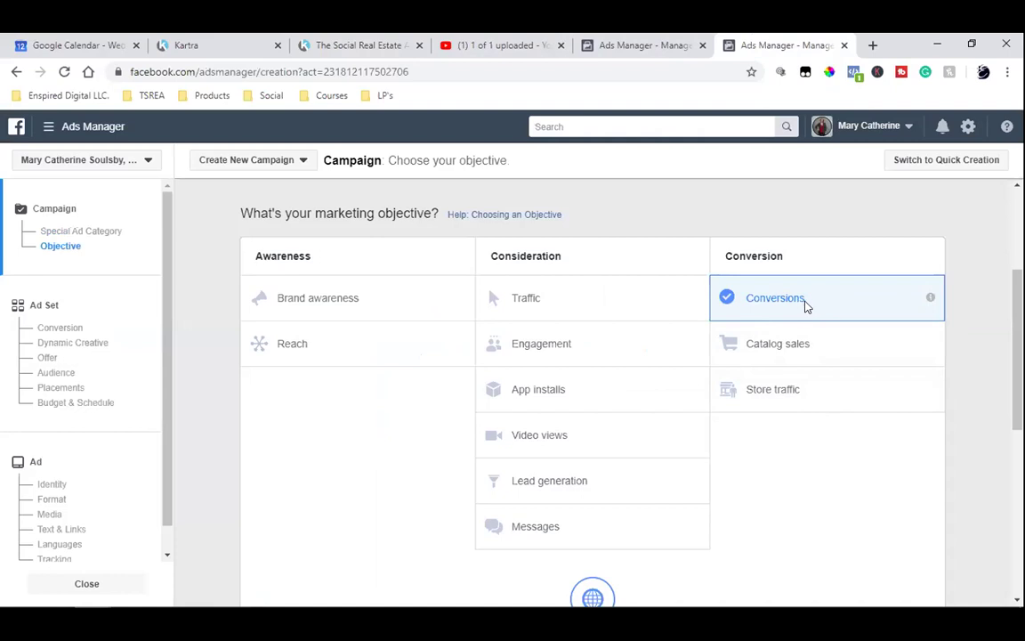
left_click(636, 37)
left_click(522, 39)
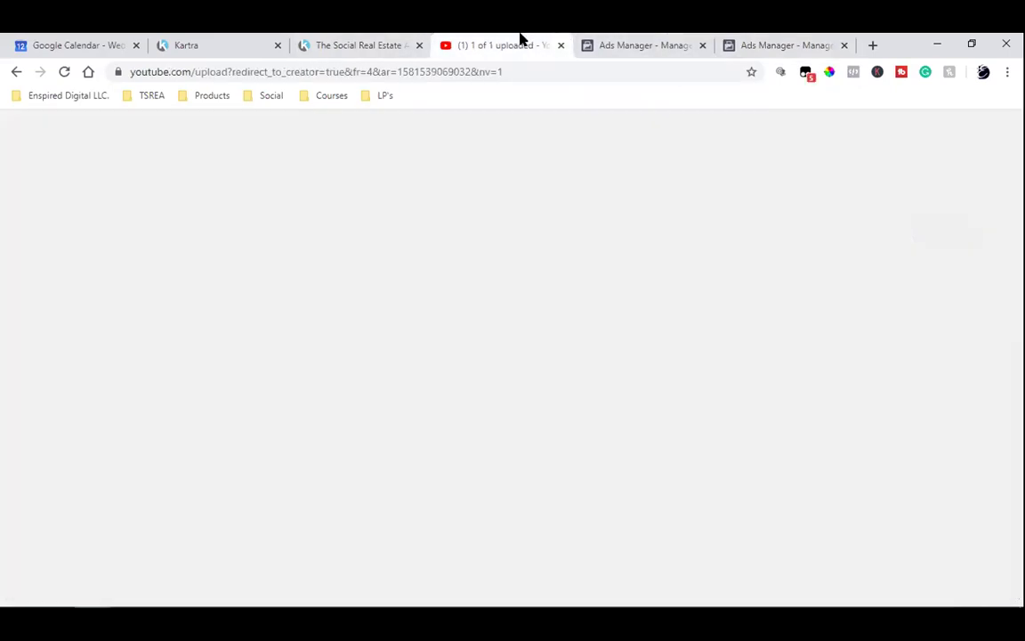
left_click(329, 40)
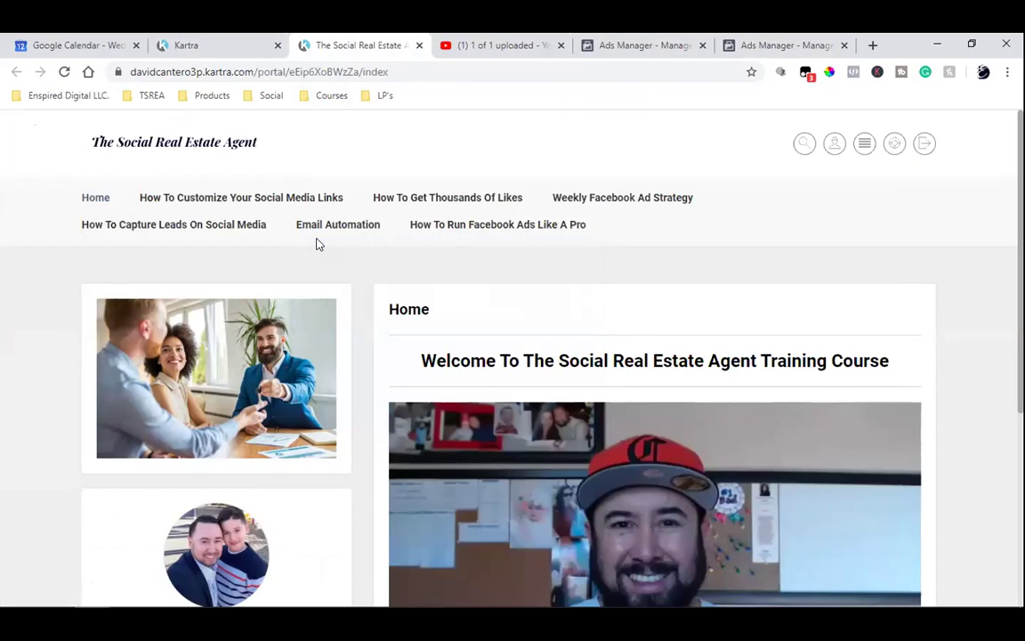
- Look through the lessons under Email Automation and How To Run Facebook Ads Like A Pro
mouse_move(355, 229)
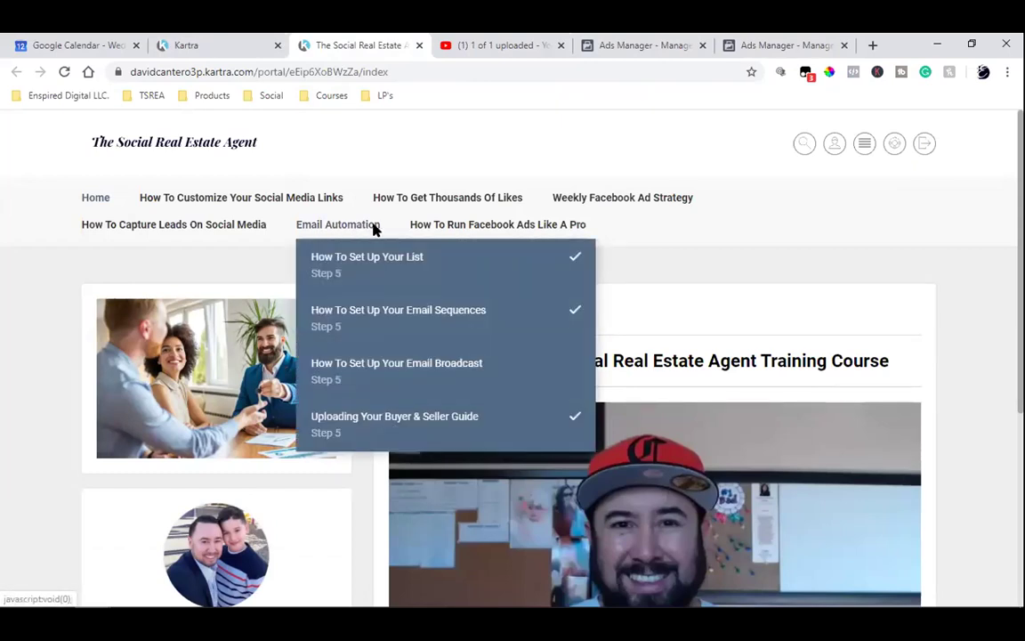
mouse_move(544, 232)
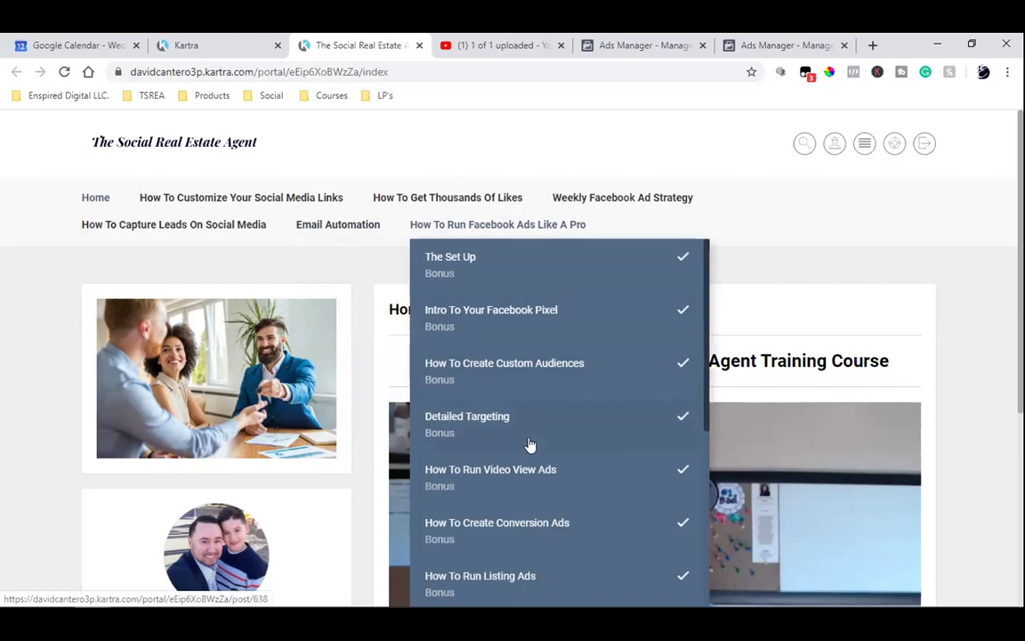
scroll(569, 493, "down", 2)
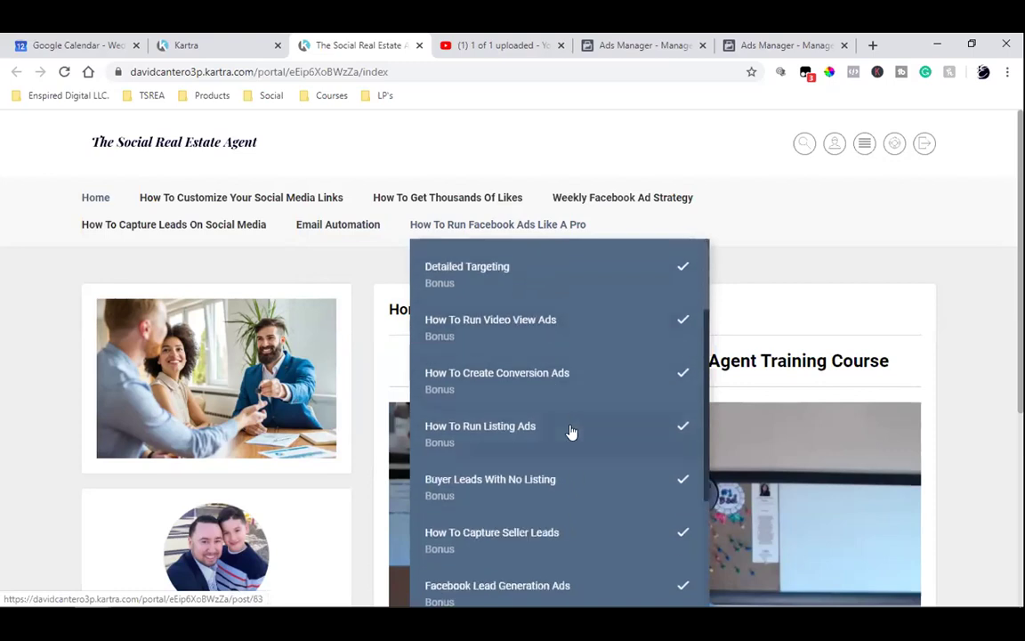
scroll(571, 432, "down", 3)
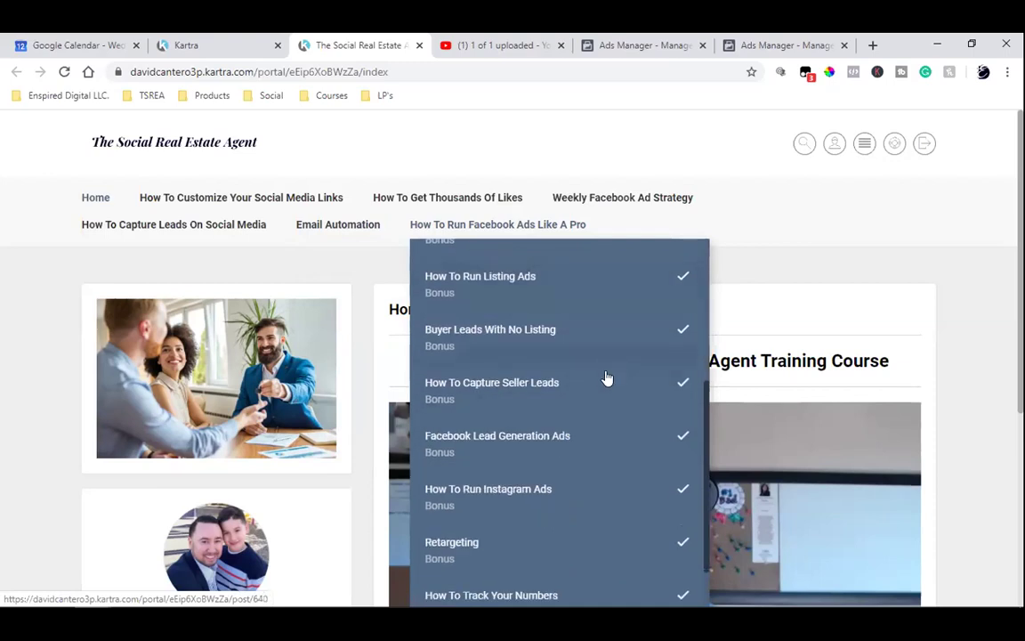
scroll(568, 507, "down", 3)
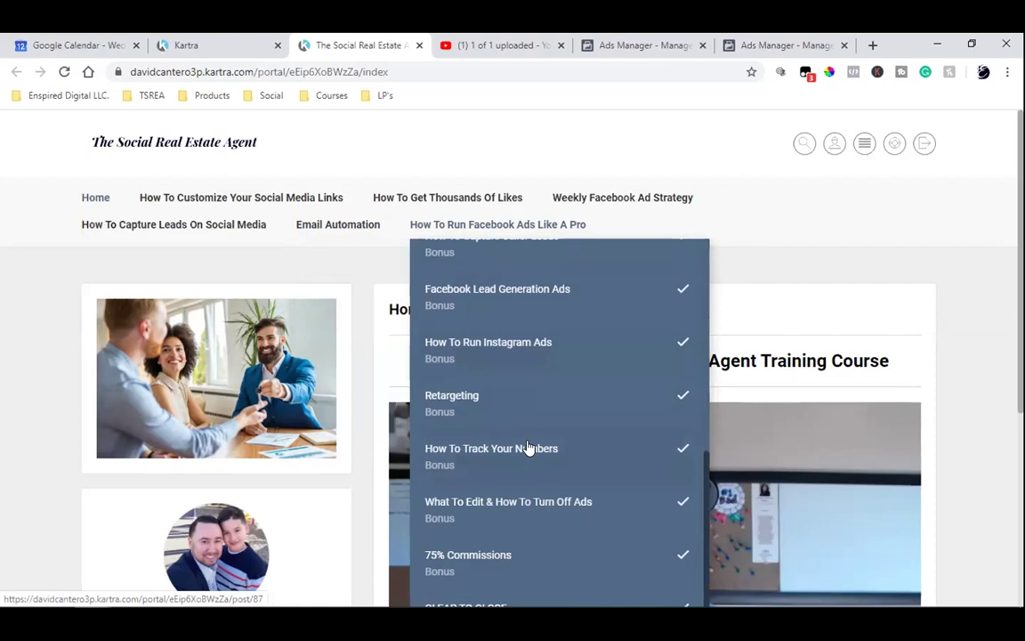
left_click(876, 288)
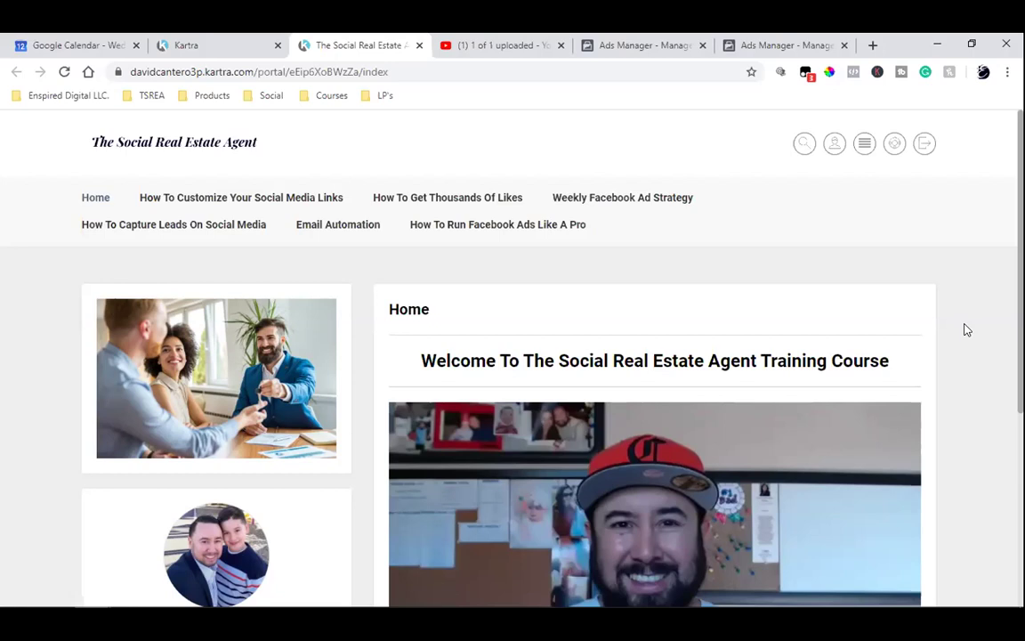
left_click(205, 39)
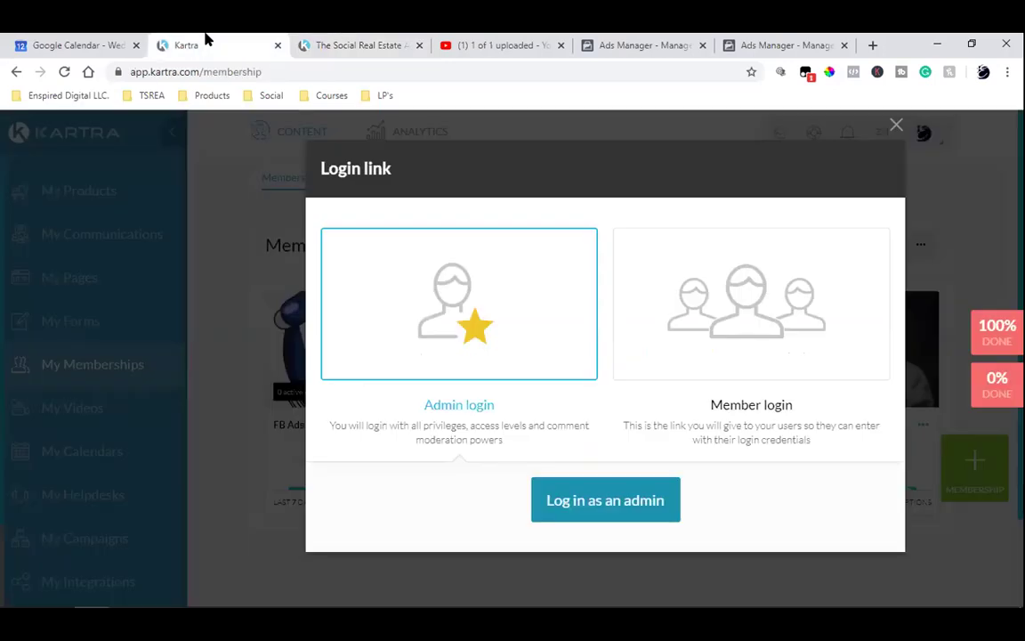
left_click(620, 39)
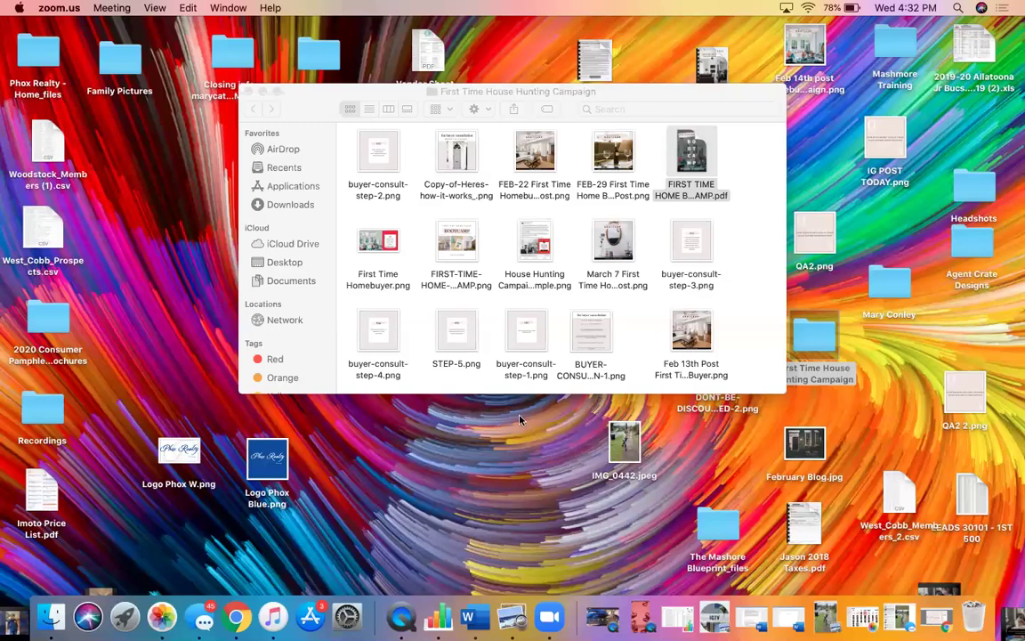
- Review the FIRST TIME HOME BUYER BOOTCAMP PDF and the HOME BUYER CAMPAIGN E-COURSE EMAILS document in Word, putting each away after viewing
double_click(690, 159)
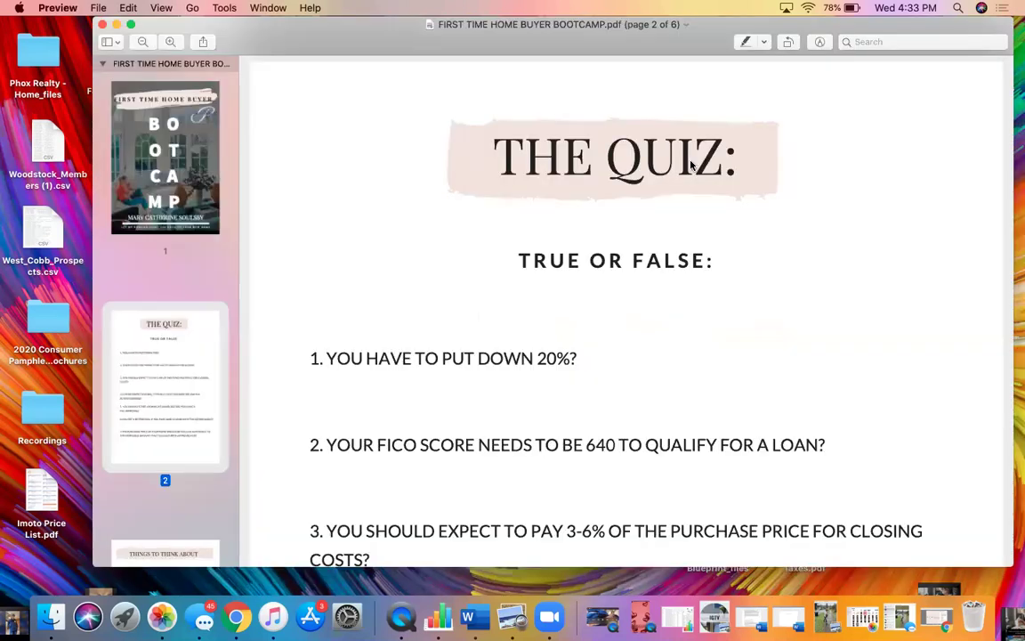
scroll(690, 164, "up", 10)
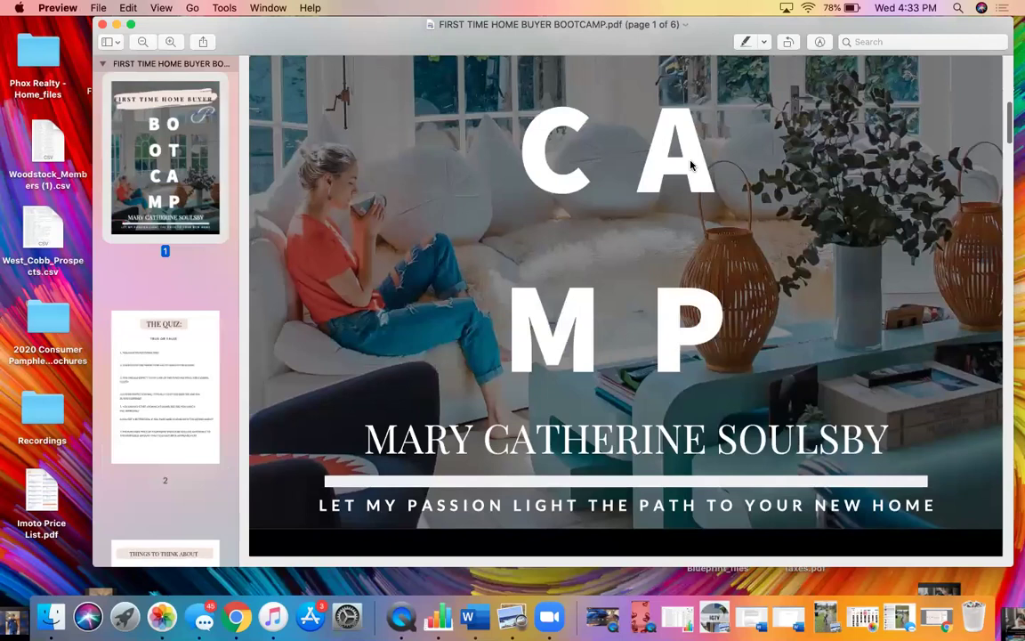
scroll(690, 165, "down", 5)
key("super+w")
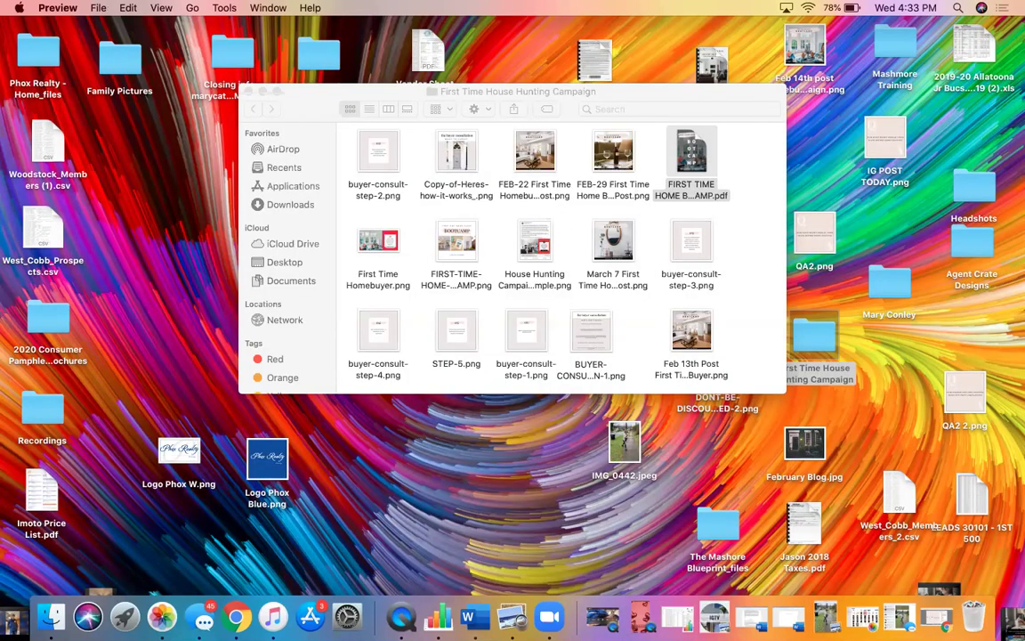
left_click(476, 617)
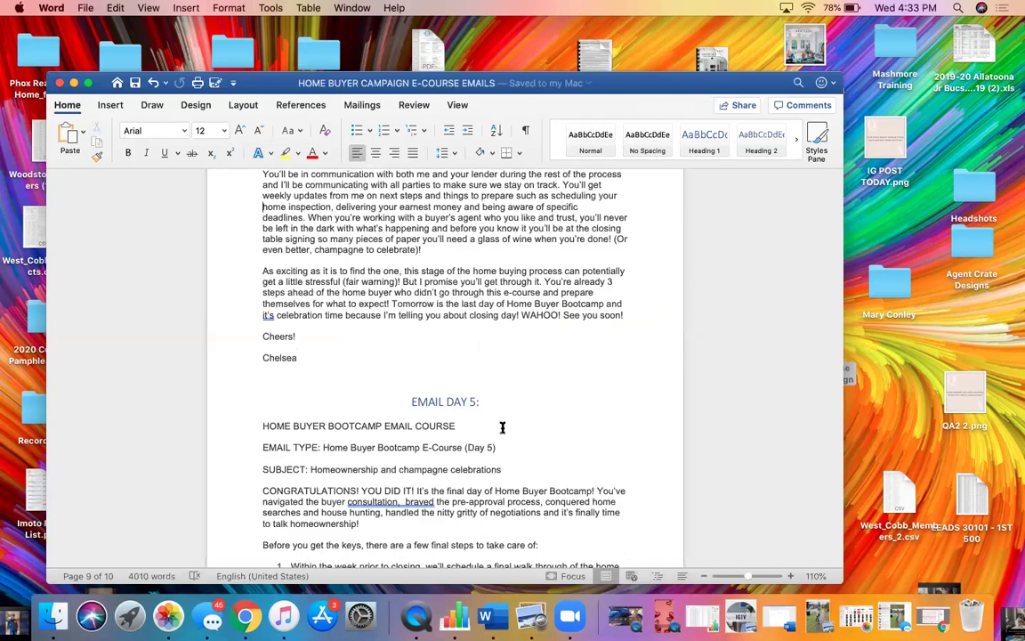
left_click(74, 83)
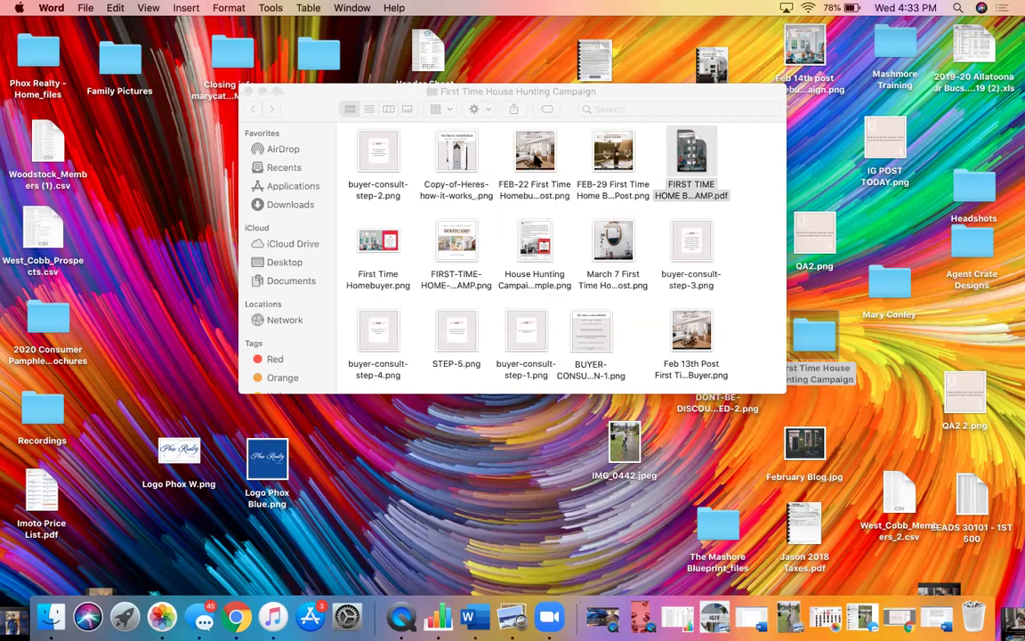
- View the FEB-22 First Time Homebuyers Post, House Hunting Campaign Ad Example and First Time Homebuyer images from the campaign folder, closing each one
double_click(534, 153)
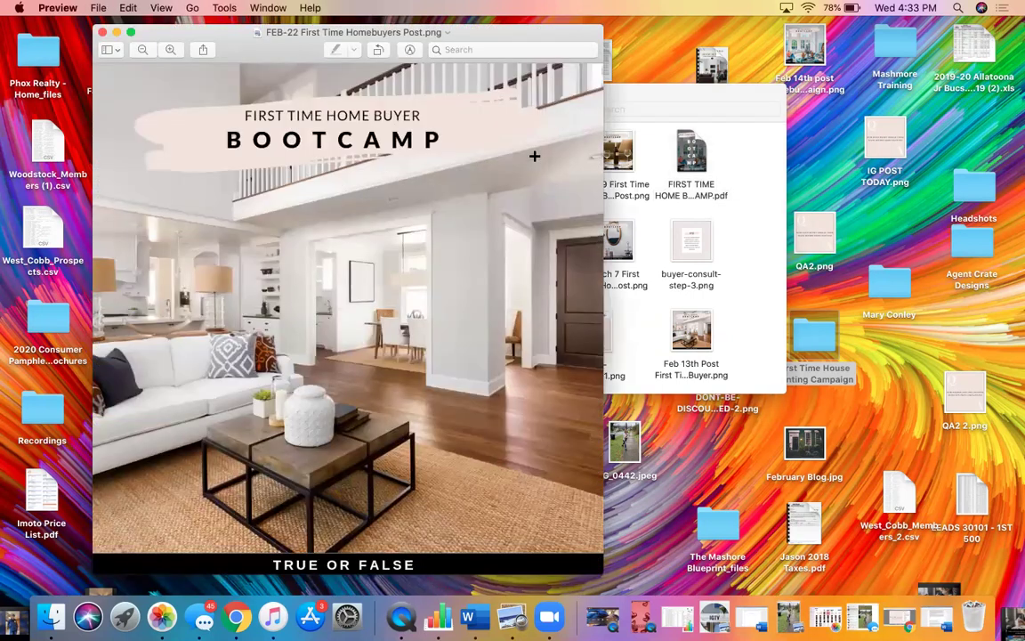
left_click(101, 32)
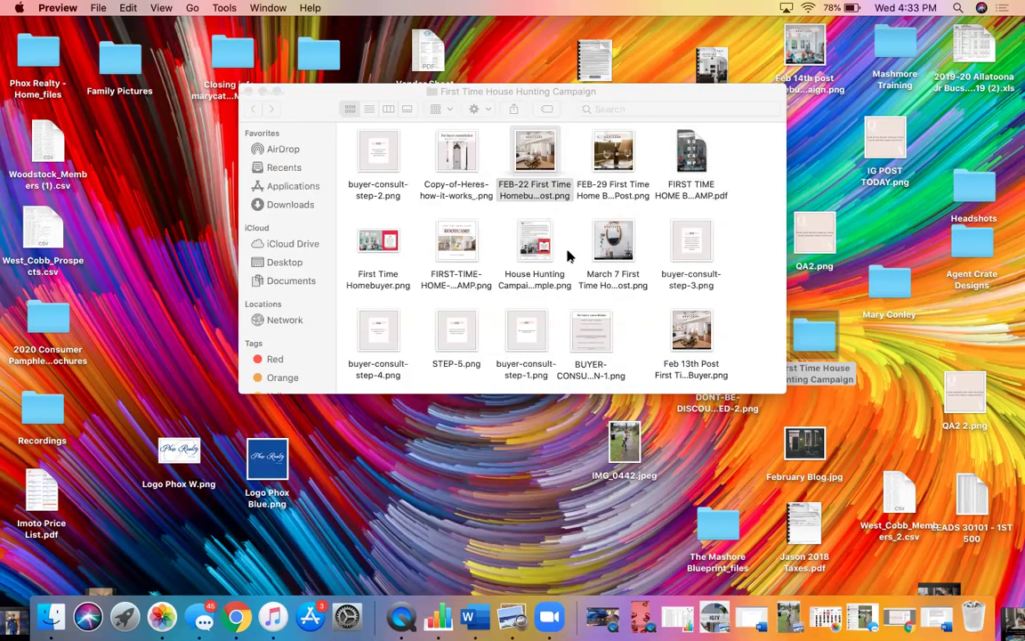
double_click(534, 242)
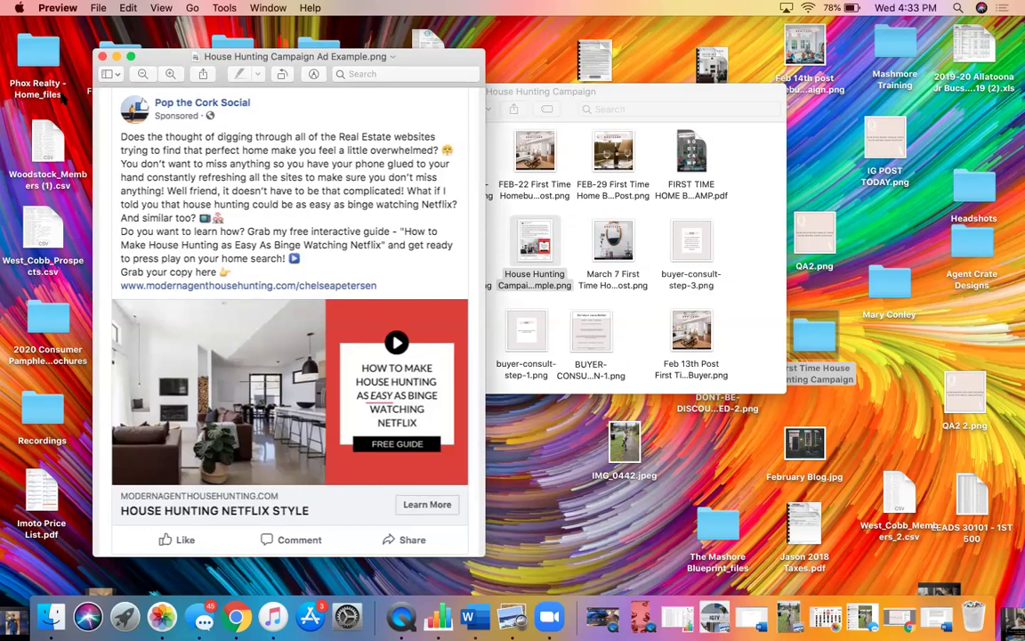
left_click(103, 57)
double_click(379, 240)
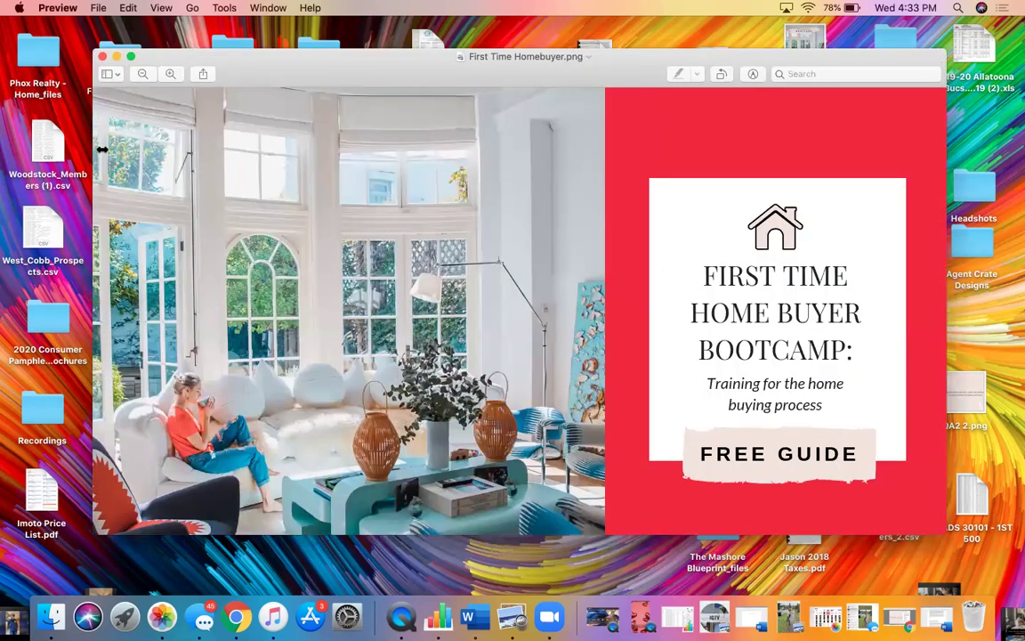
key("super+w")
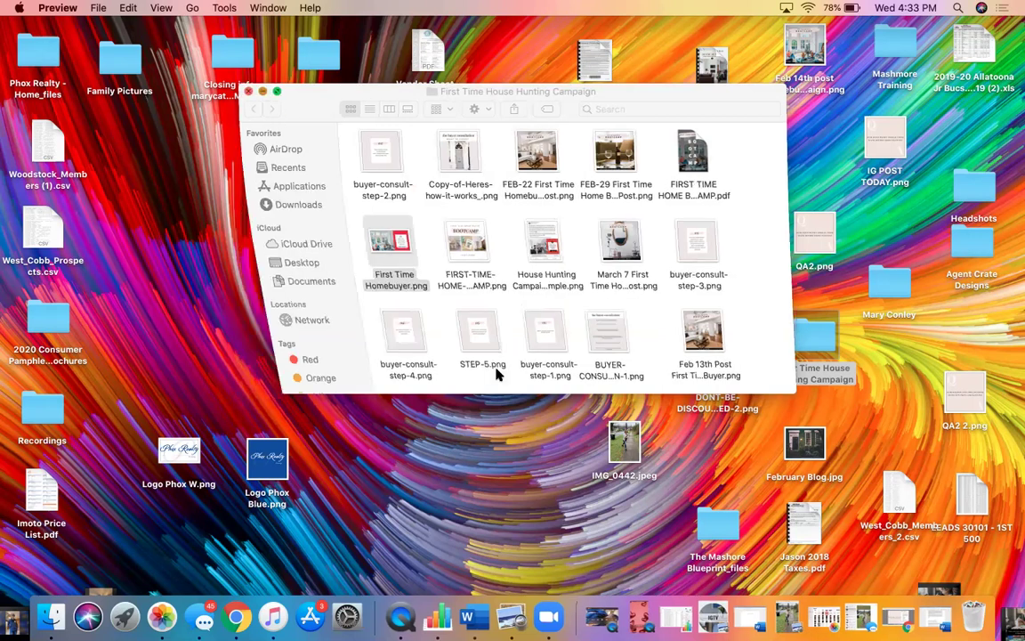
- Minimize the campaign folder and read the House-Hunting-as-Easy-as-Binge-Watching-Netflix PDF from the desktop through its step overview
key("super+m")
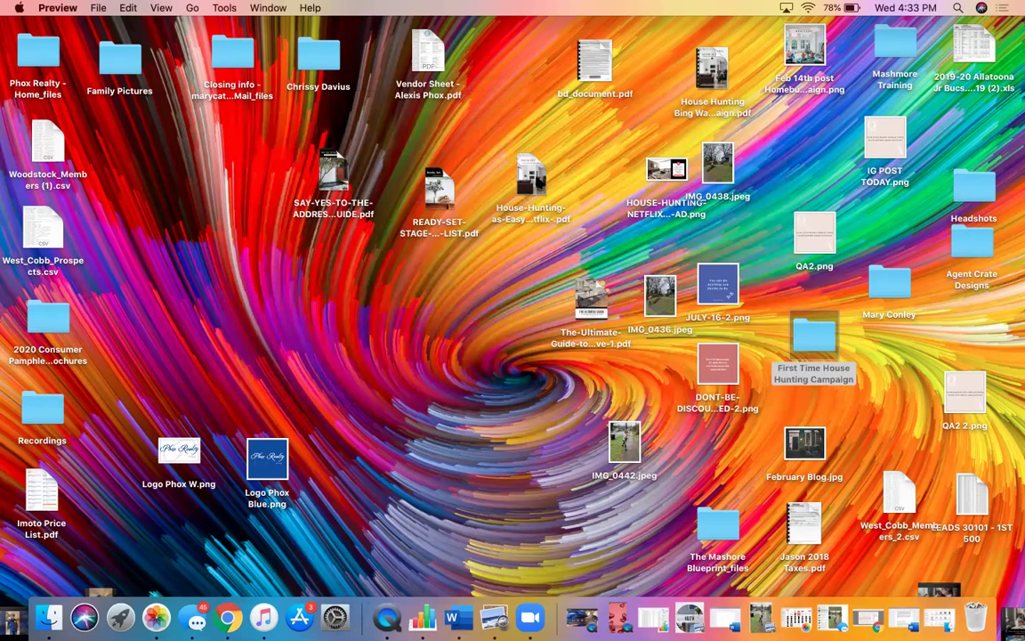
double_click(531, 178)
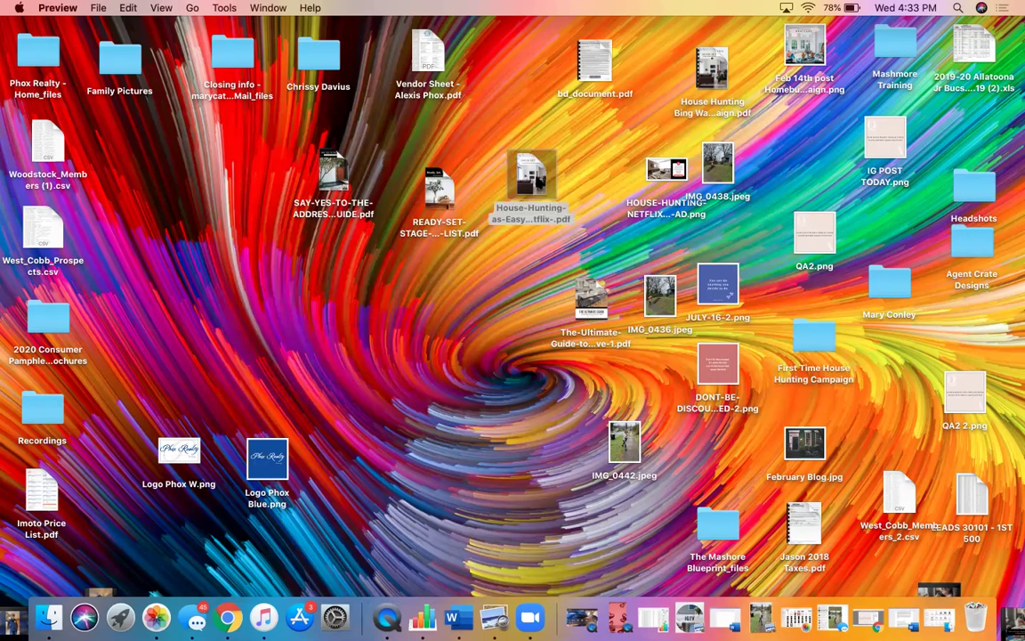
scroll(690, 258, "down", 4)
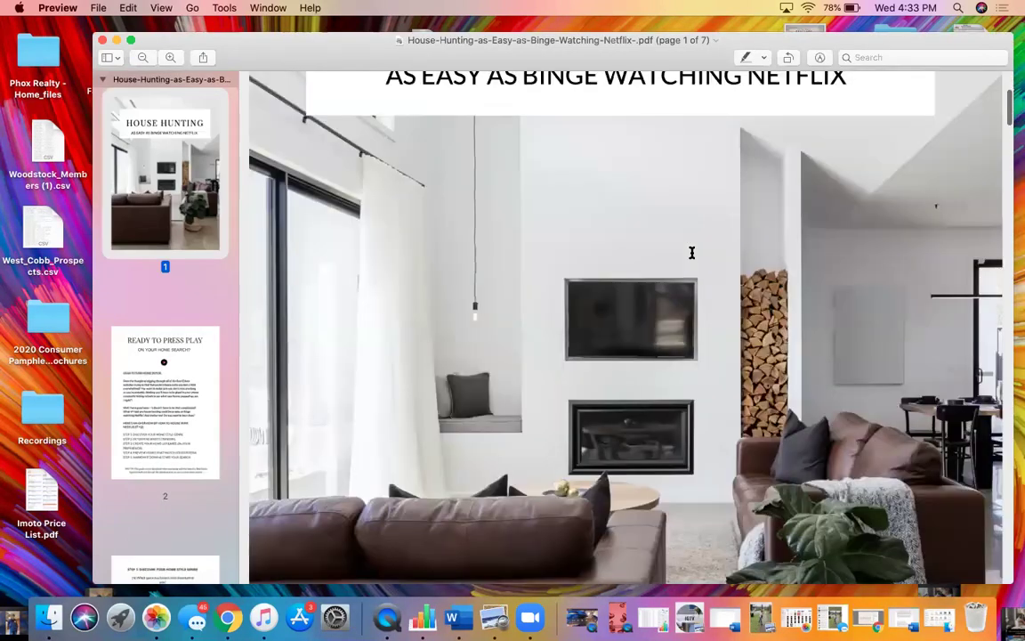
scroll(691, 253, "down", 10)
scroll(691, 253, "down", 8)
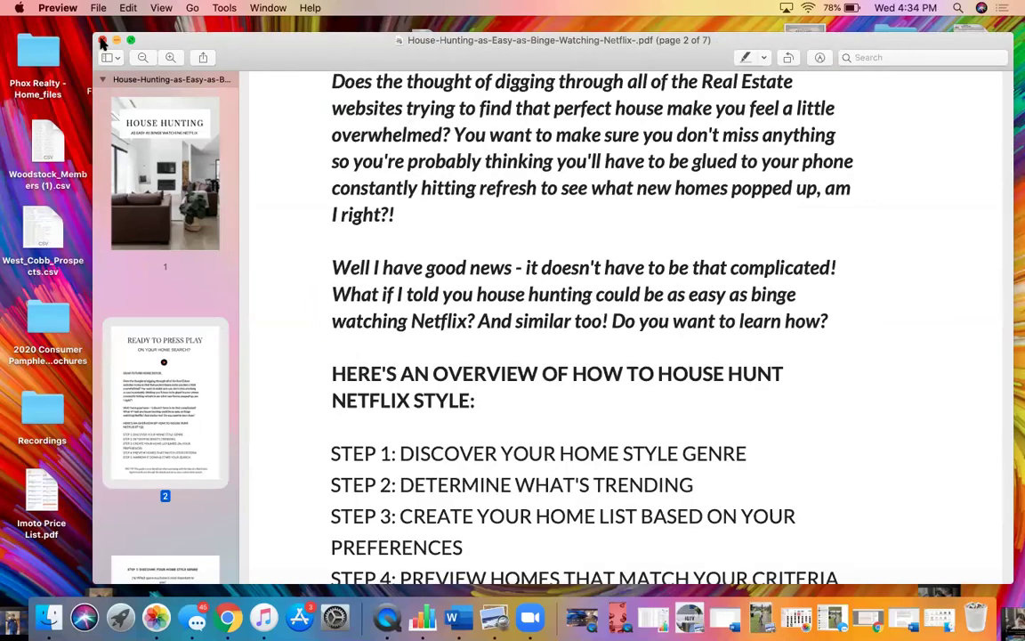
- Close the House-Hunting PDF, read the opening pages of SAY-YES-TO-THE-ADDRESS-GUIDE.pdf from the desktop, and close that guide too
key("ctrl+super+f")
key("super+w")
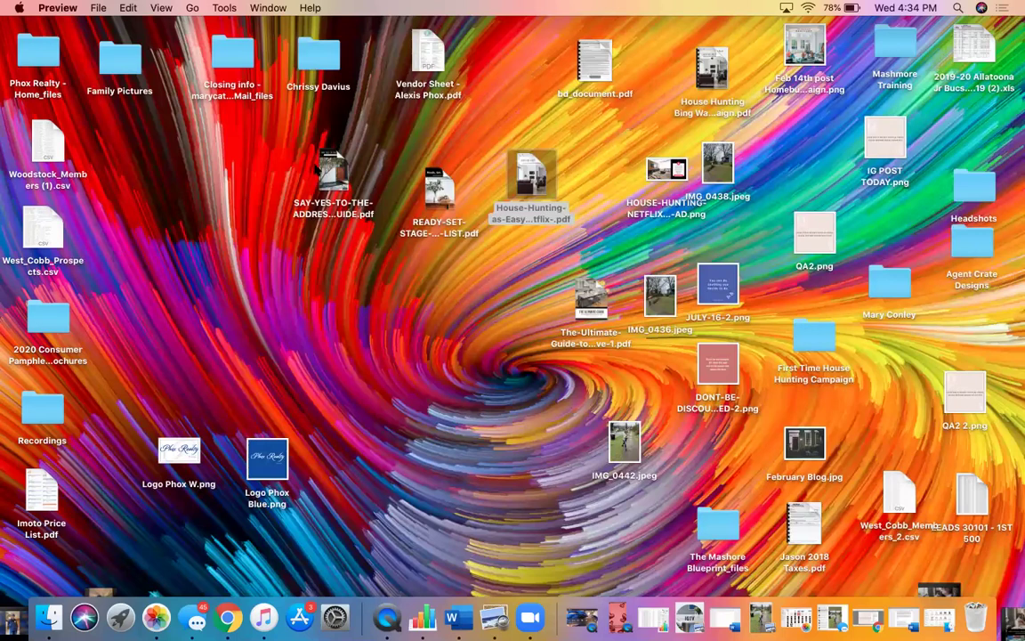
left_click(285, 148)
left_click(333, 171)
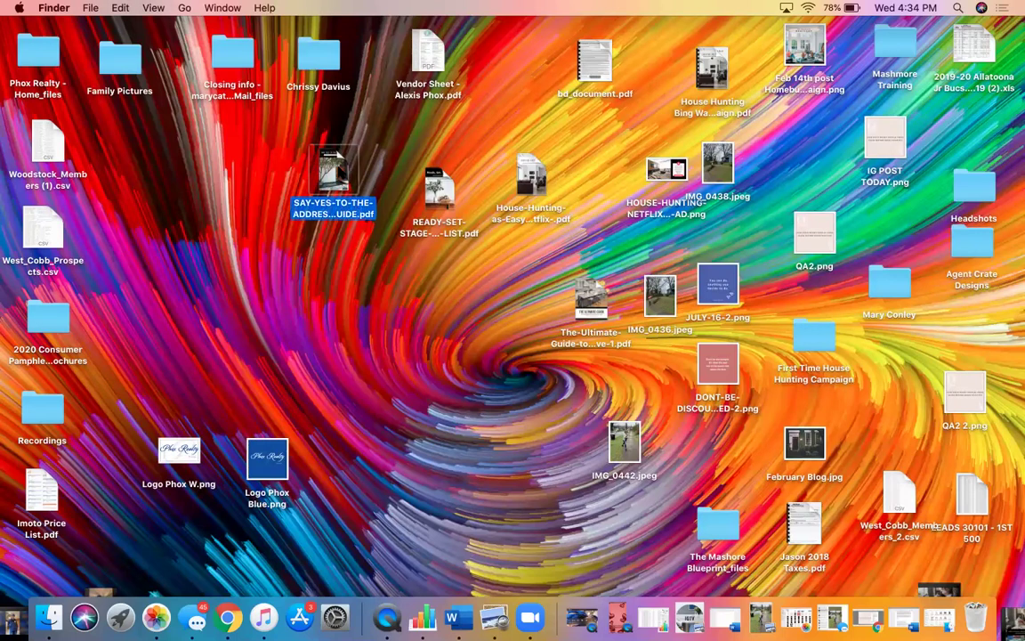
key("super+o")
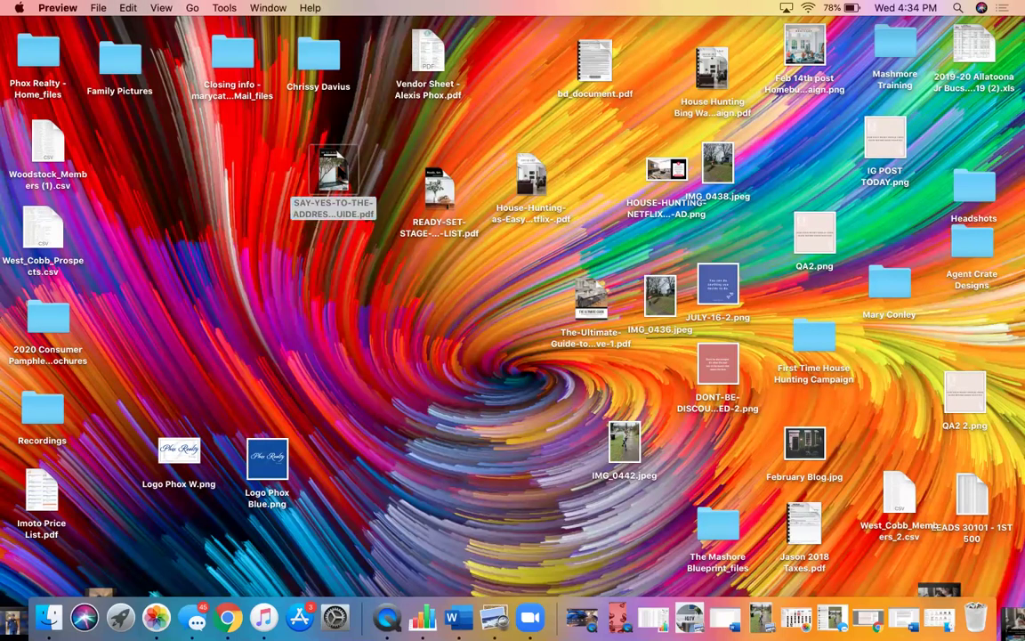
key("super+plus")
key("super+plus")
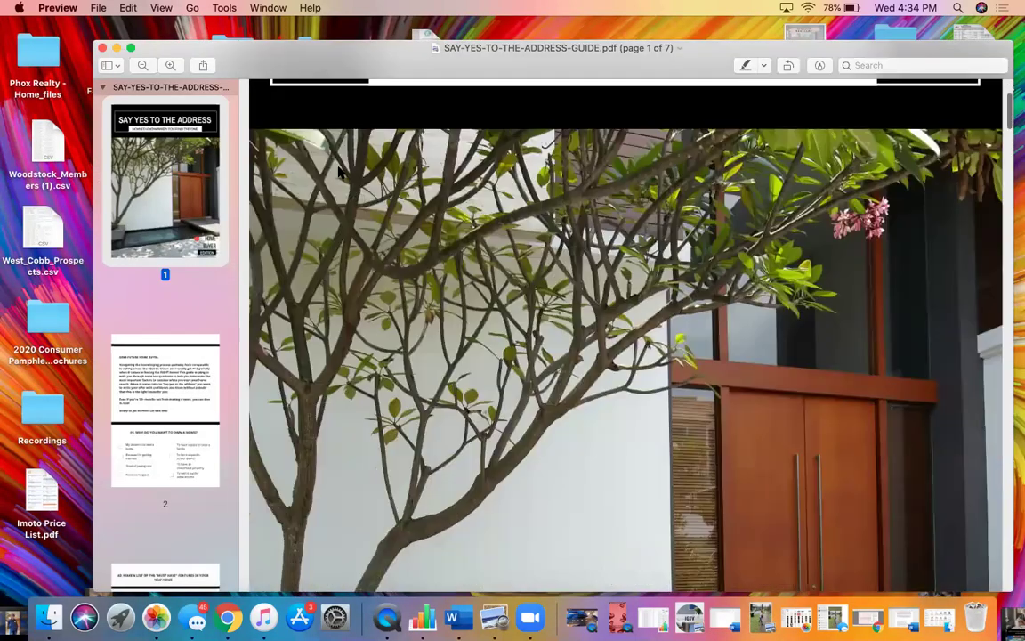
scroll(338, 171, "down", 10)
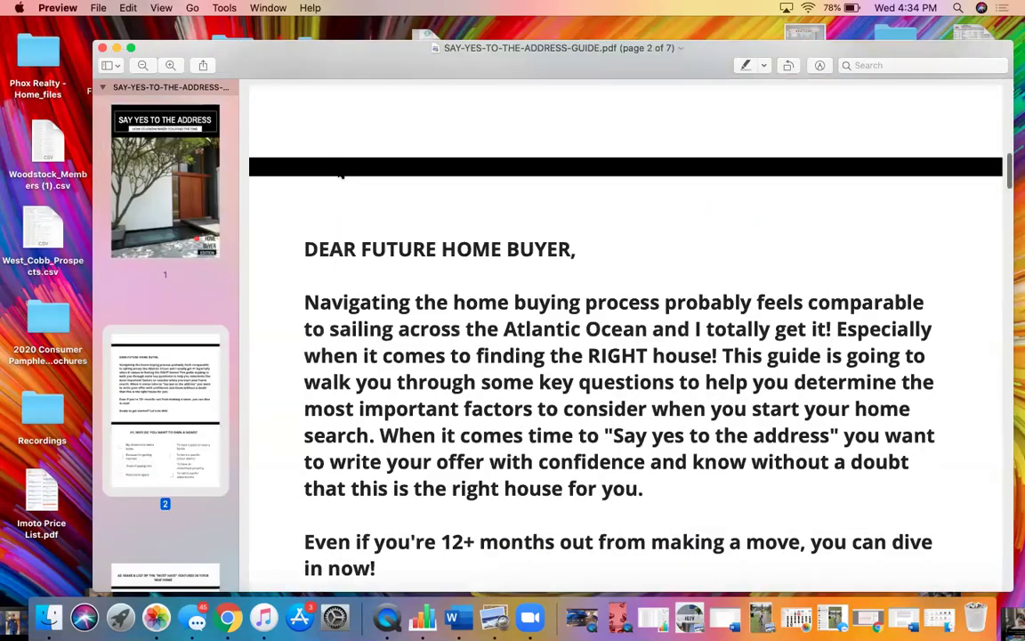
scroll(338, 171, "down", 2)
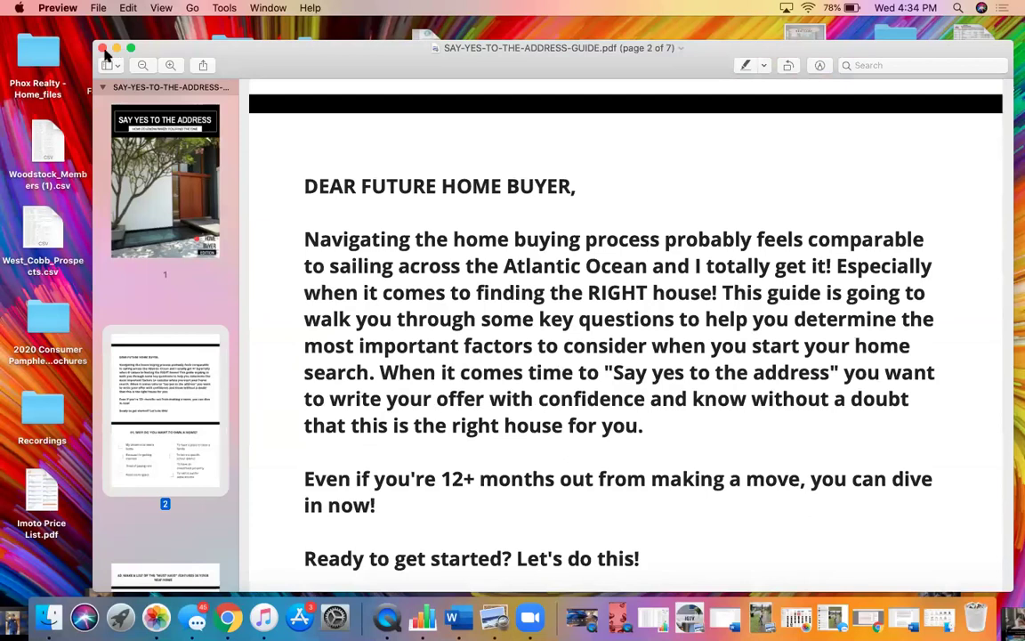
key("super+w")
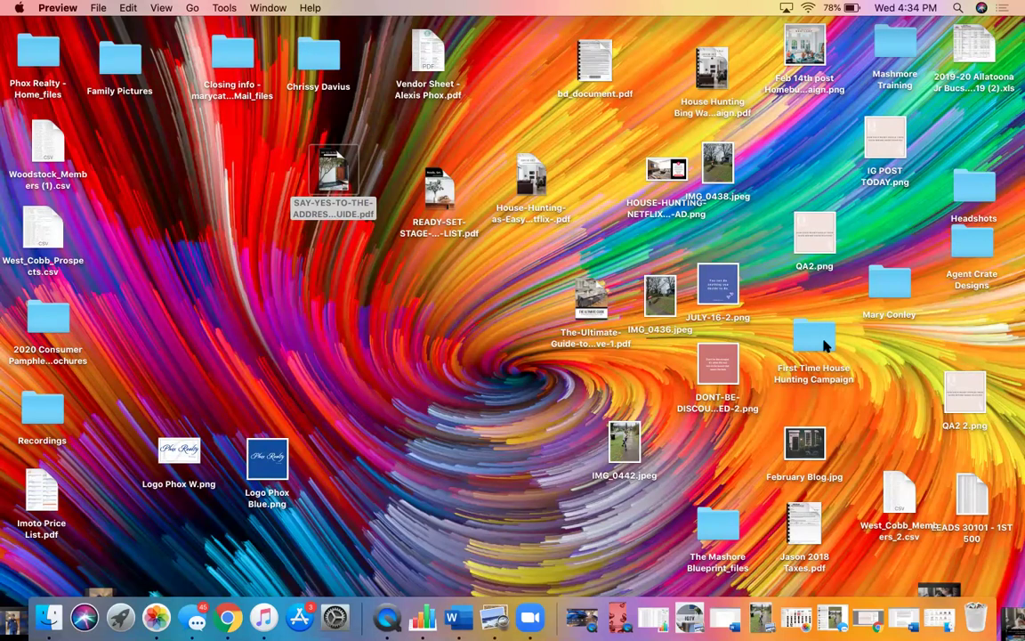
- Review the HOME BUYER CAMPAIGN E-COURSE EMAILS document in Word backwards from Email Day 5 to Email Day 3, and close it
left_click(452, 617)
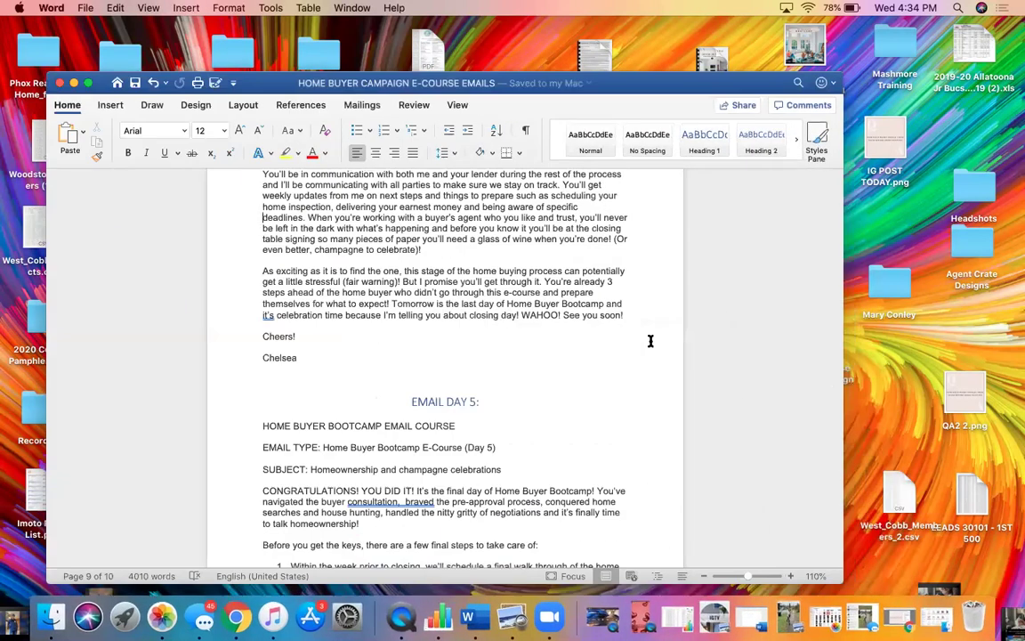
scroll(651, 341, "up", 3)
scroll(650, 341, "up", 6)
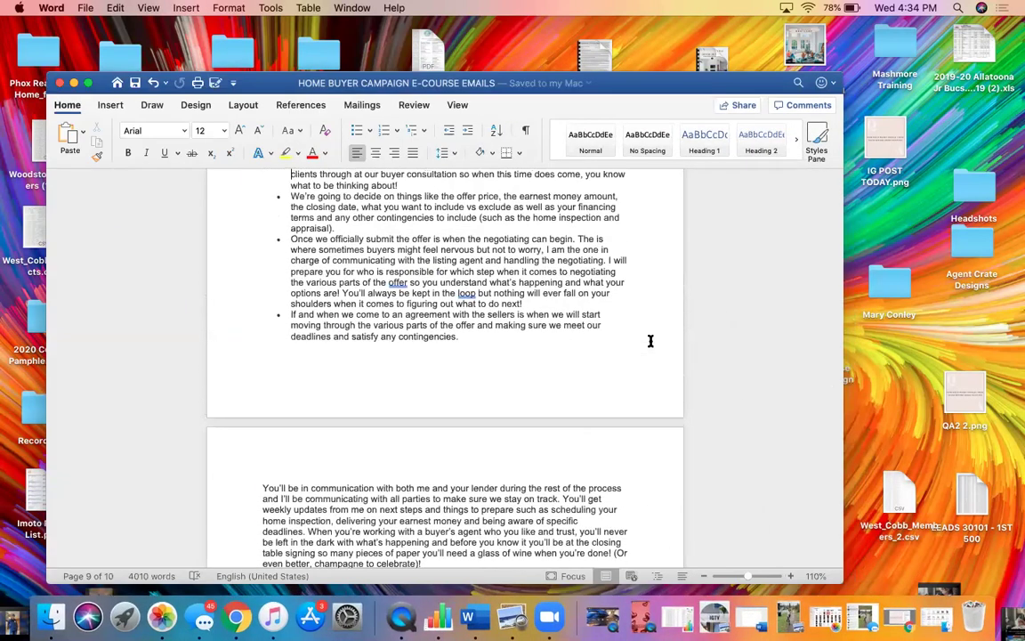
scroll(651, 341, "up", 12)
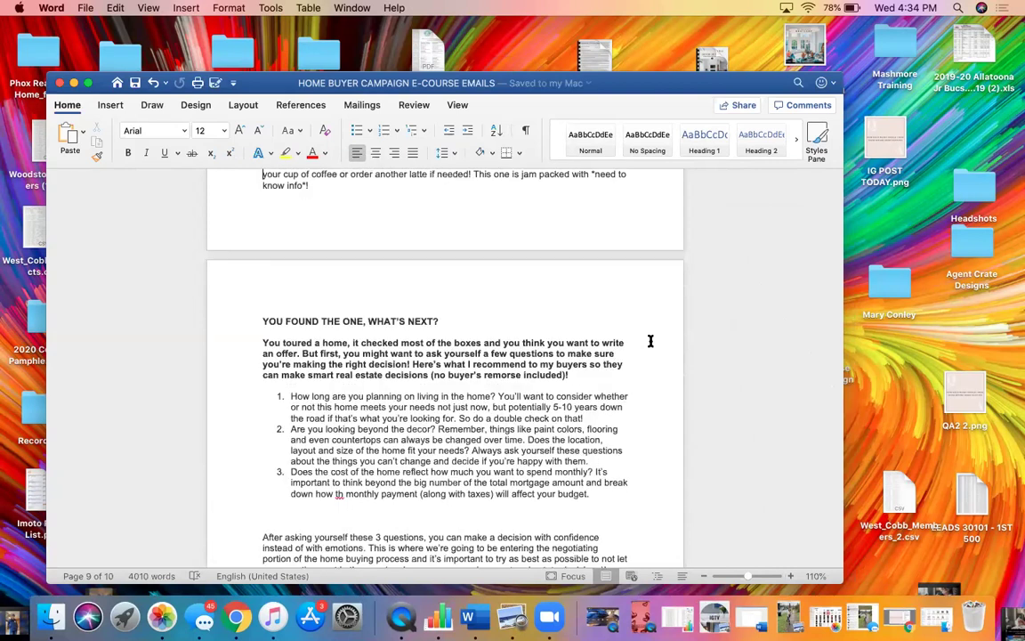
scroll(651, 341, "up", 5)
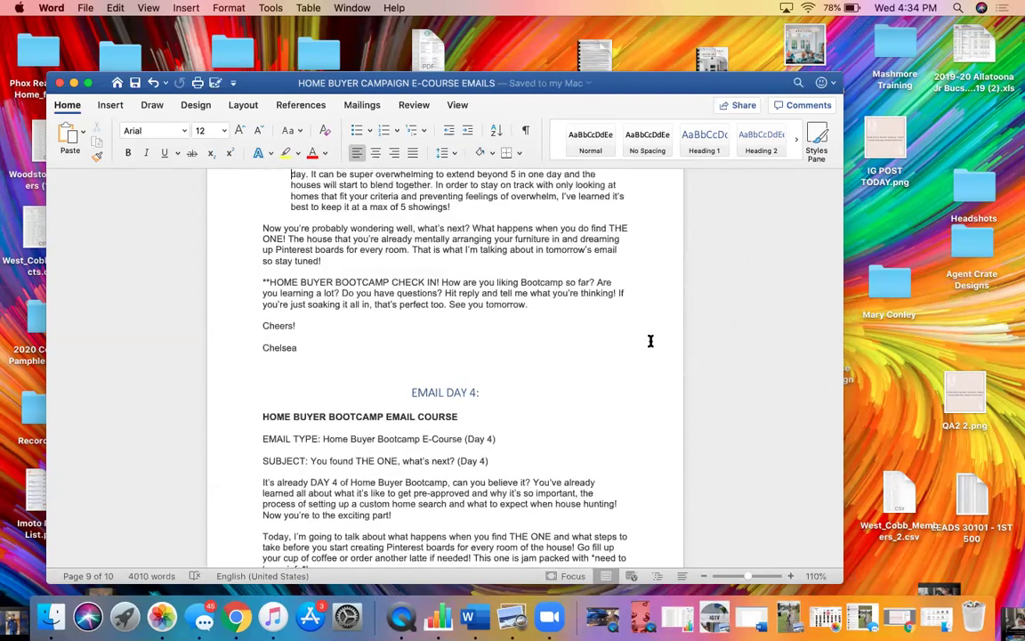
scroll(650, 341, "up", 10)
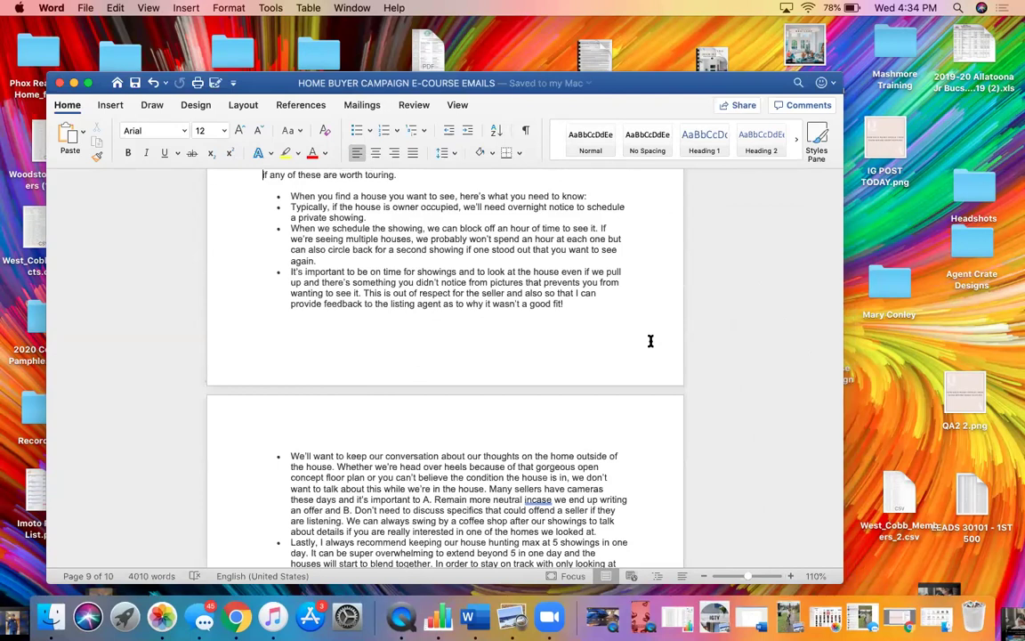
scroll(650, 341, "up", 10)
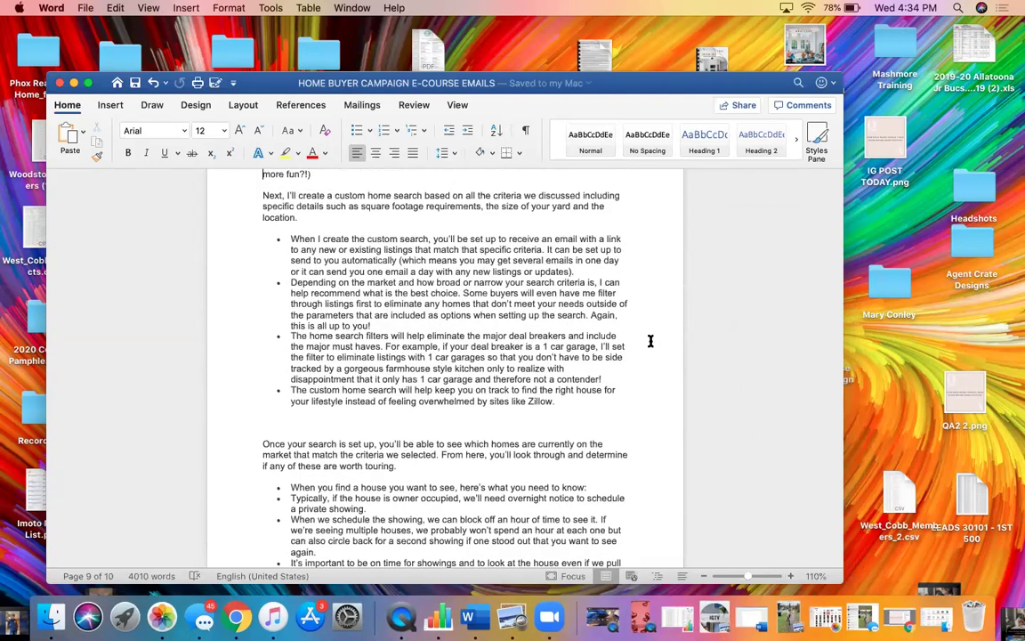
scroll(651, 341, "up", 10)
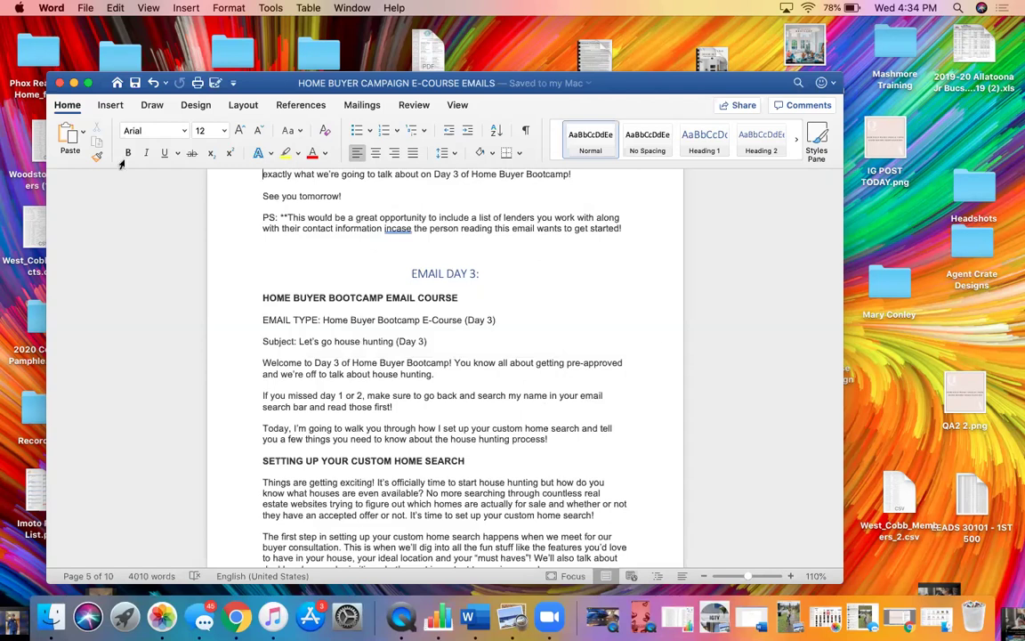
left_click(60, 83)
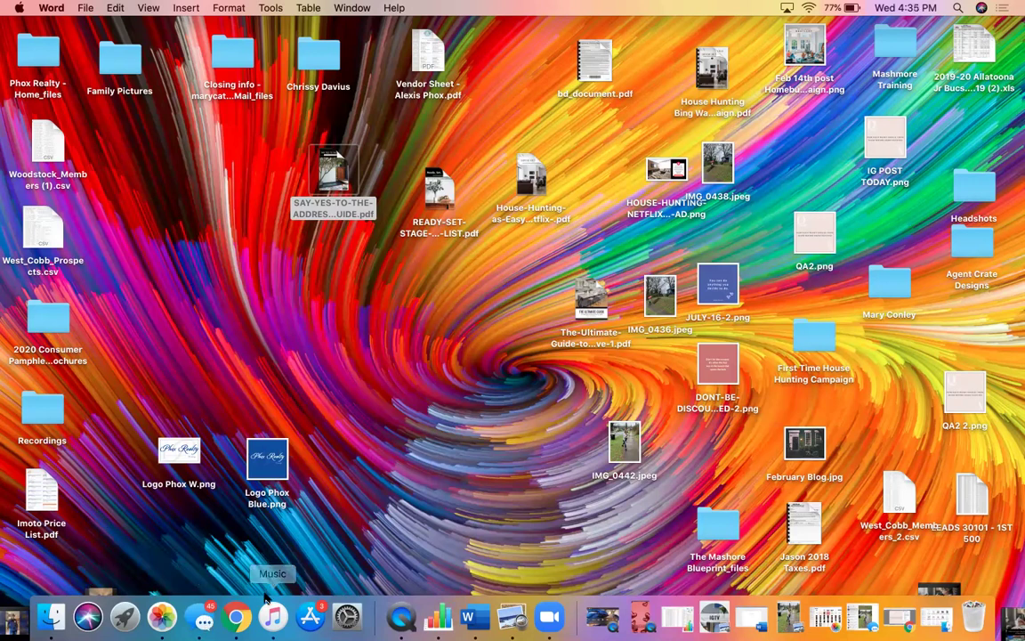
- Switch to Gmail in Chrome and open the "Landing Page is Ready!" message from Modern Agent Social Club in the inbox
left_click(236, 617)
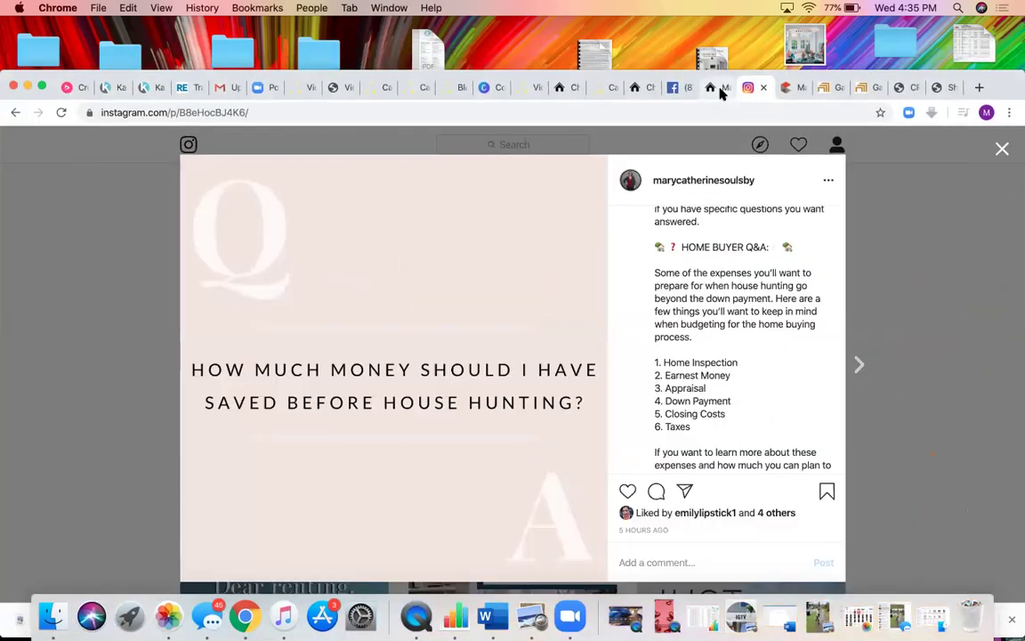
left_click(225, 88)
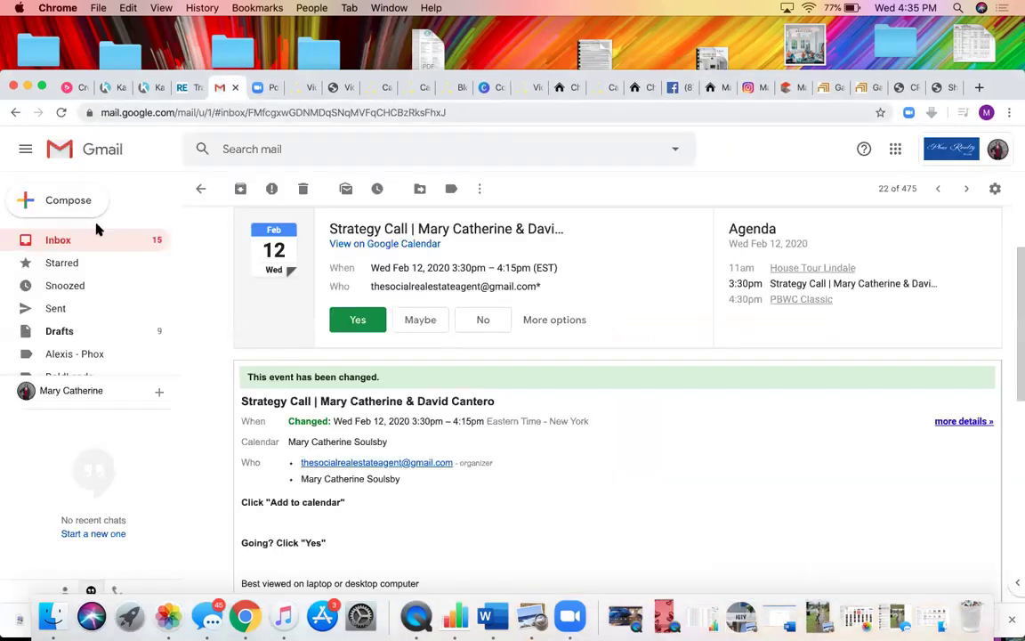
left_click(62, 238)
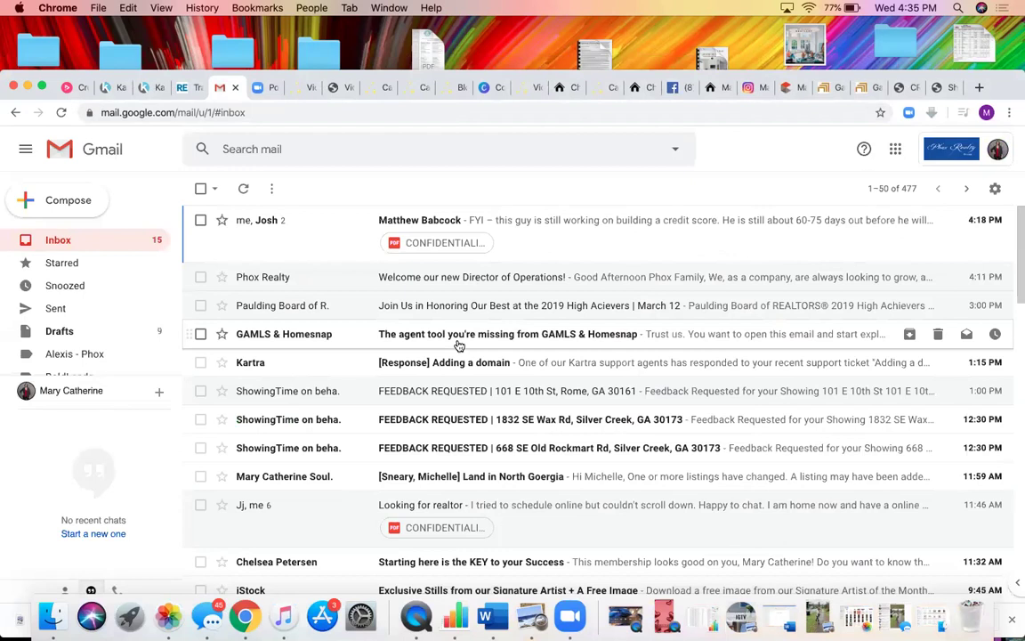
key("Down")
key("Down")
key("Down")
key("Down")
key("Down")
key("Down")
key("Down")
key("Down")
key("Down")
key("Down")
key("Down")
key("Down")
key("Down")
key("Down")
key("Down")
key("Down")
key("Down")
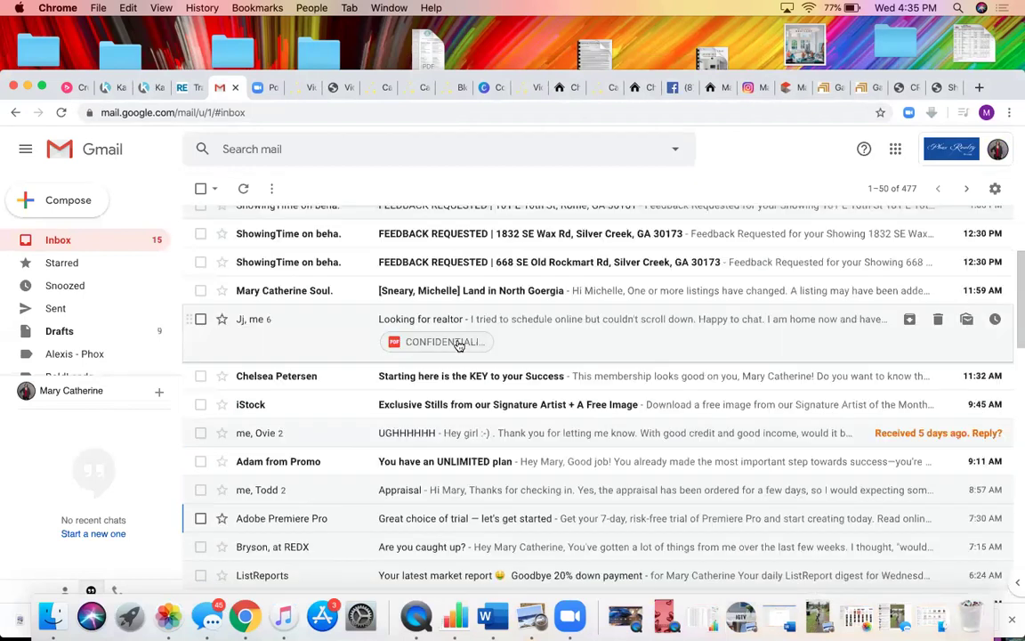
key("Down")
key("Down")
key("Down")
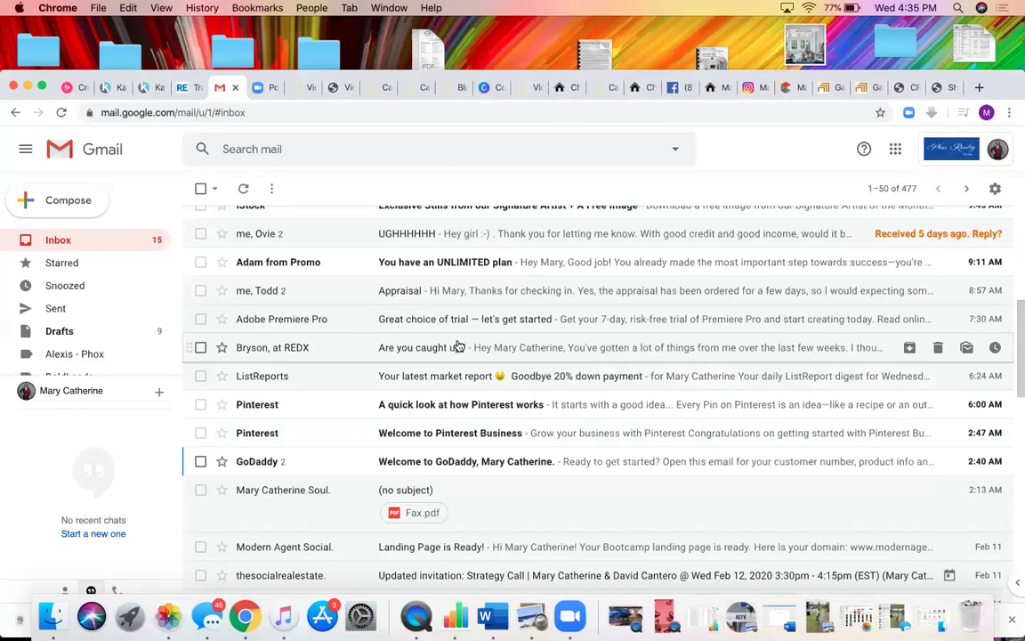
left_click(441, 548)
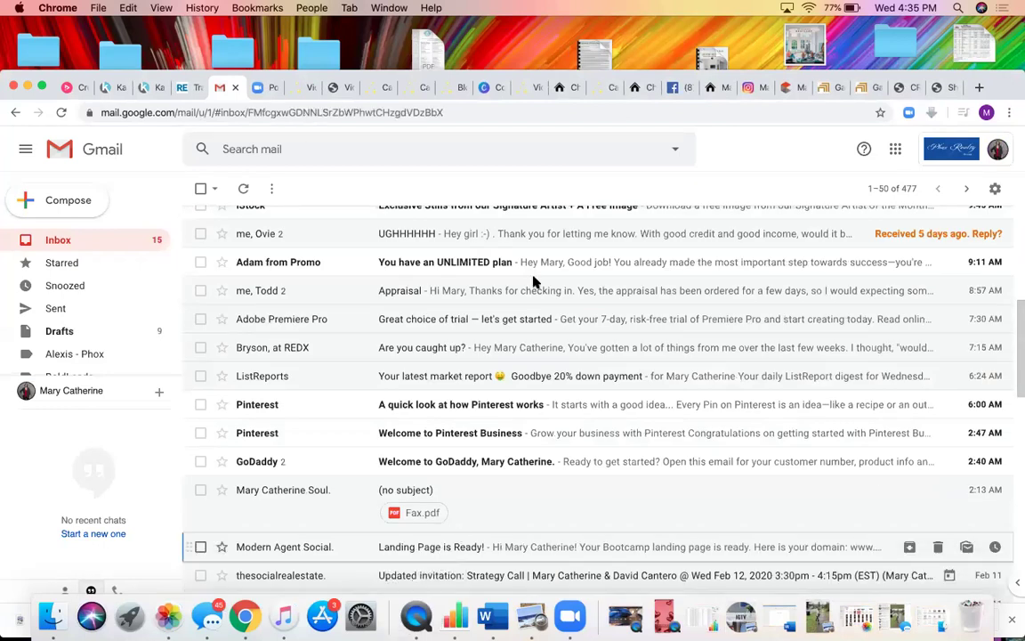
- View the linked First Time Home Buyer Bootcamp landing page and its free guide sign-up form, closing both and minimizing the browser
left_click(449, 346)
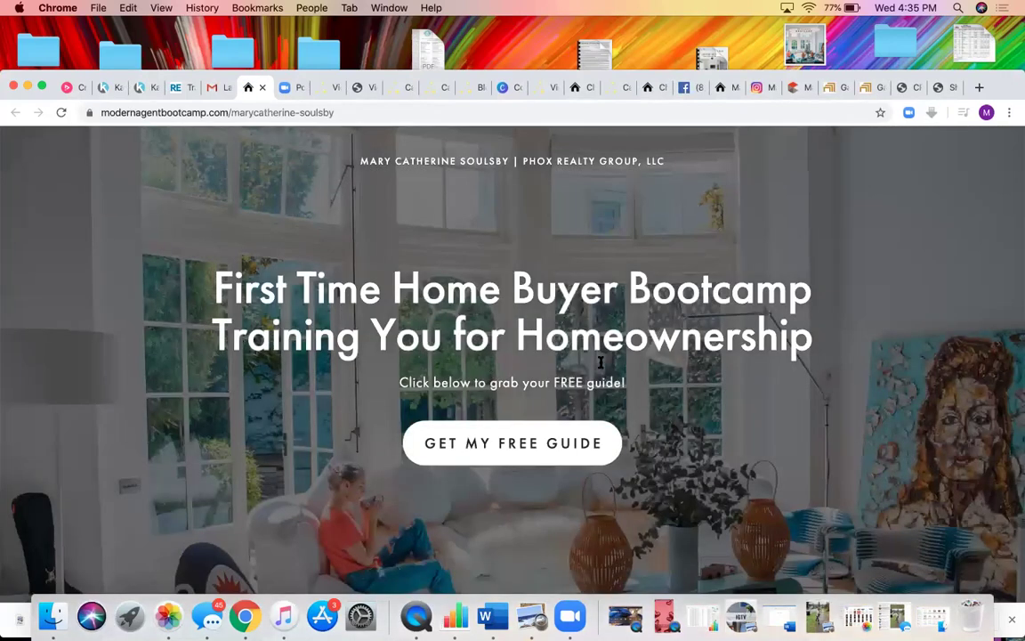
left_click(524, 454)
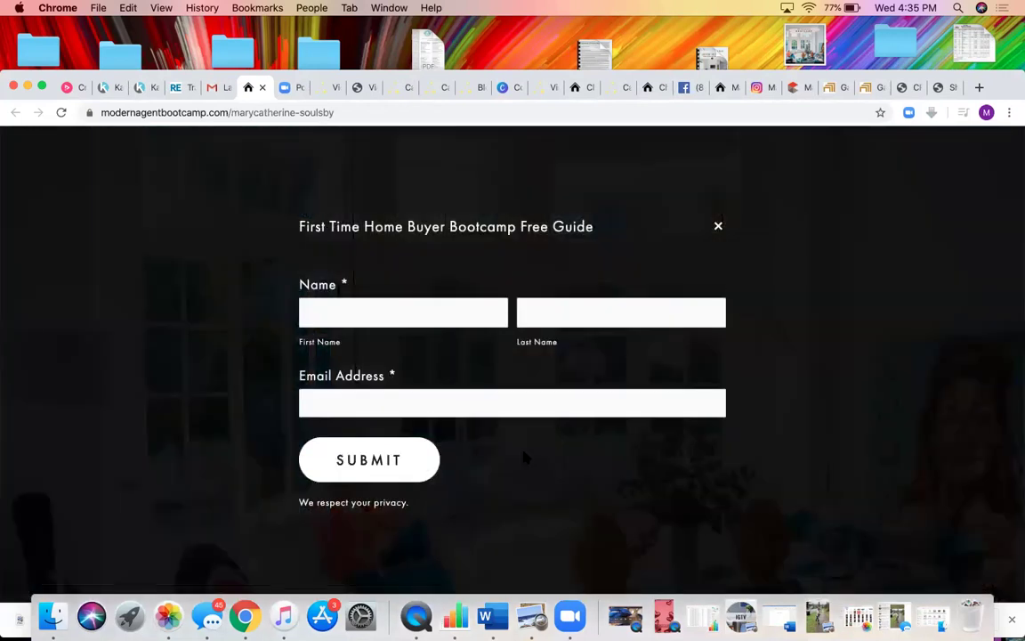
left_click(718, 228)
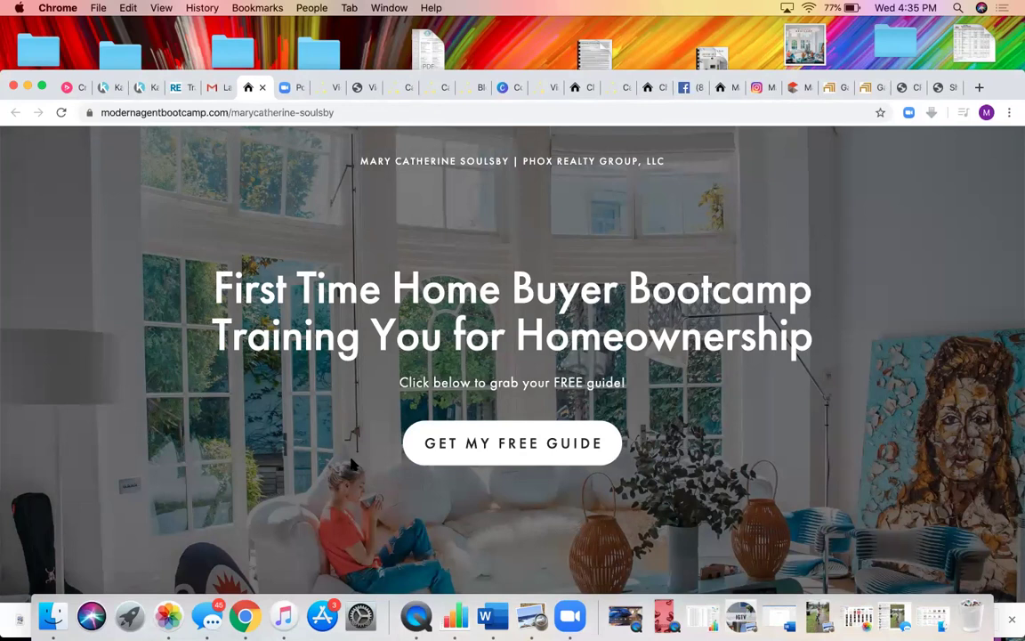
left_click(262, 87)
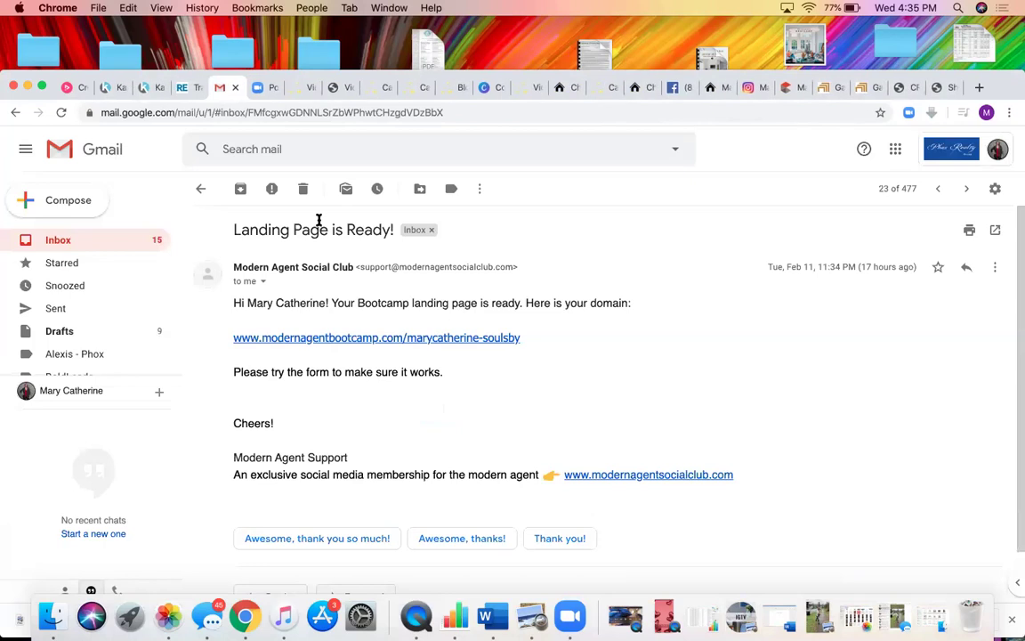
left_click(26, 87)
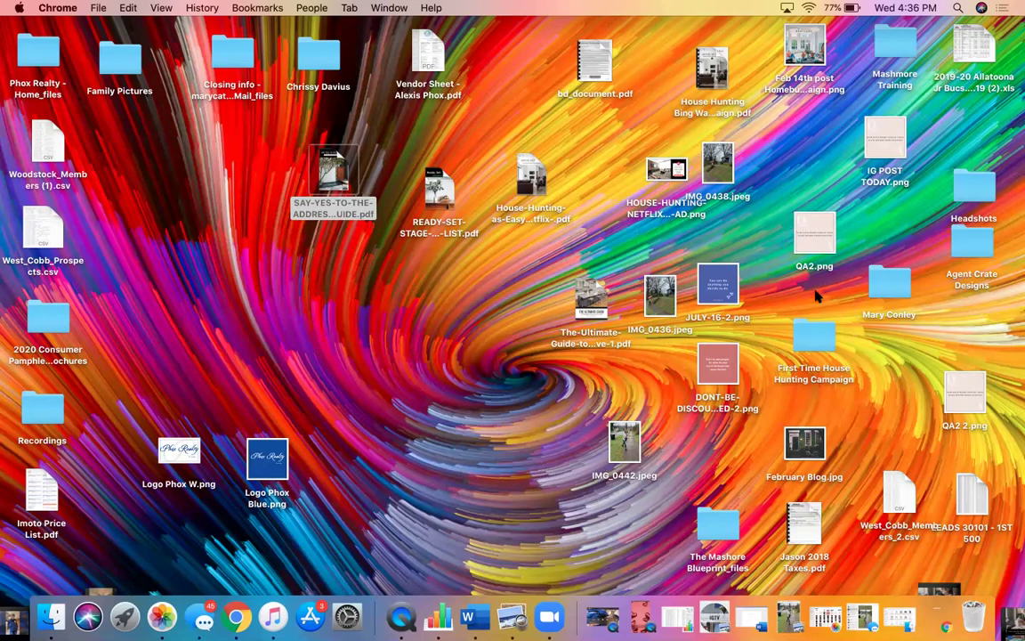
- Look over the images, PDF and email documents in the desktop's First Time House Hunting Campaign folder, closing the folder after each viewing
double_click(817, 349)
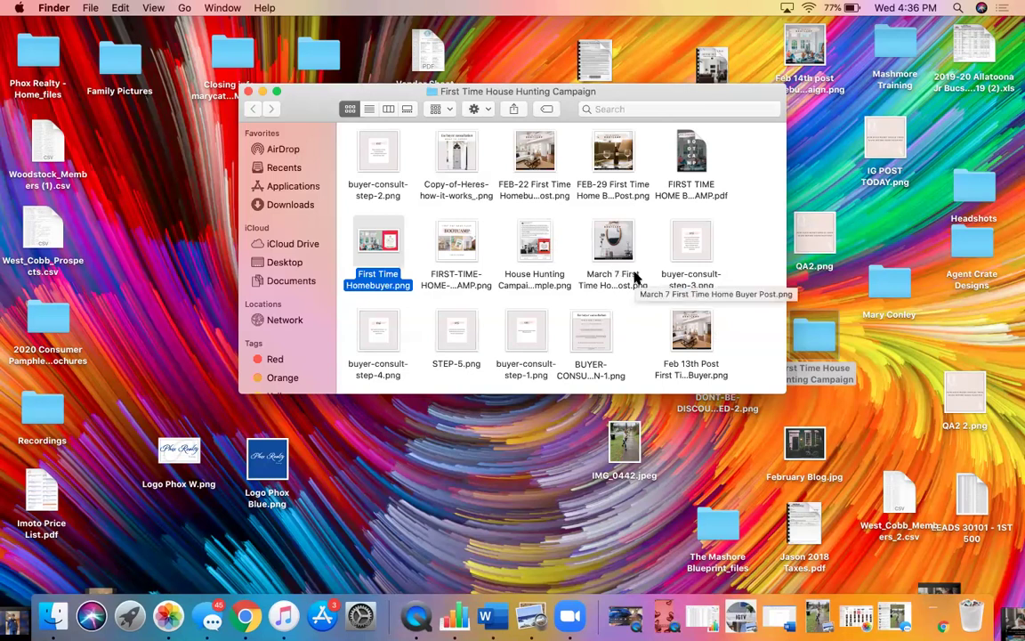
left_click(249, 92)
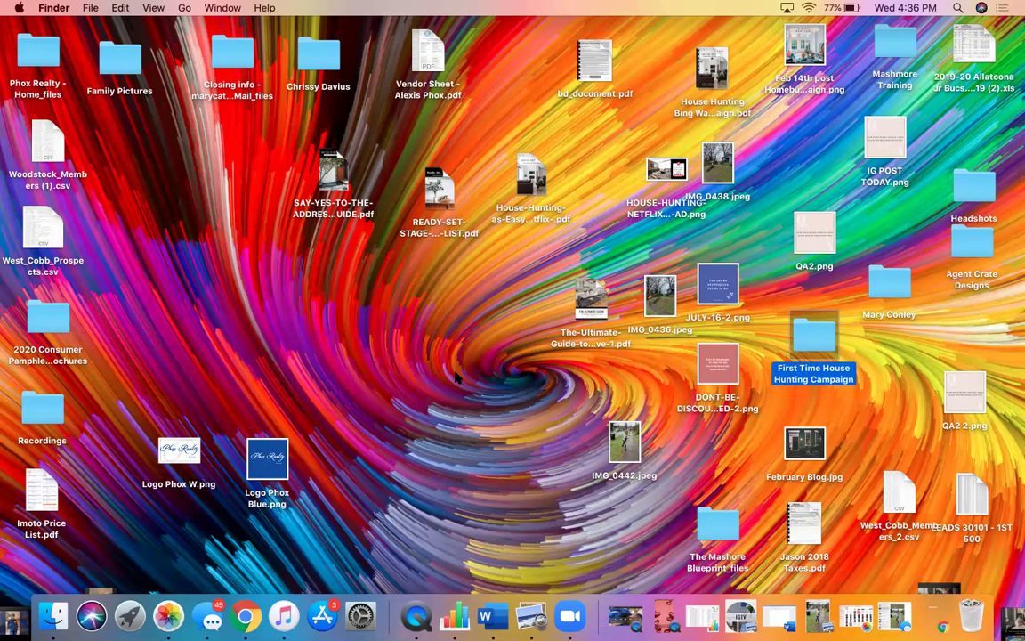
double_click(816, 346)
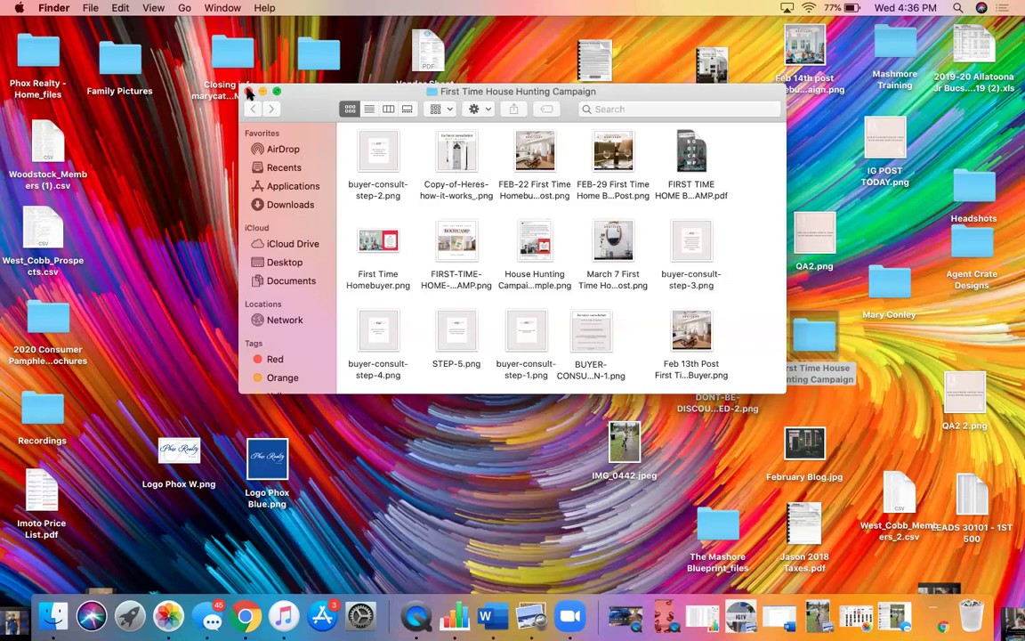
left_click(248, 91)
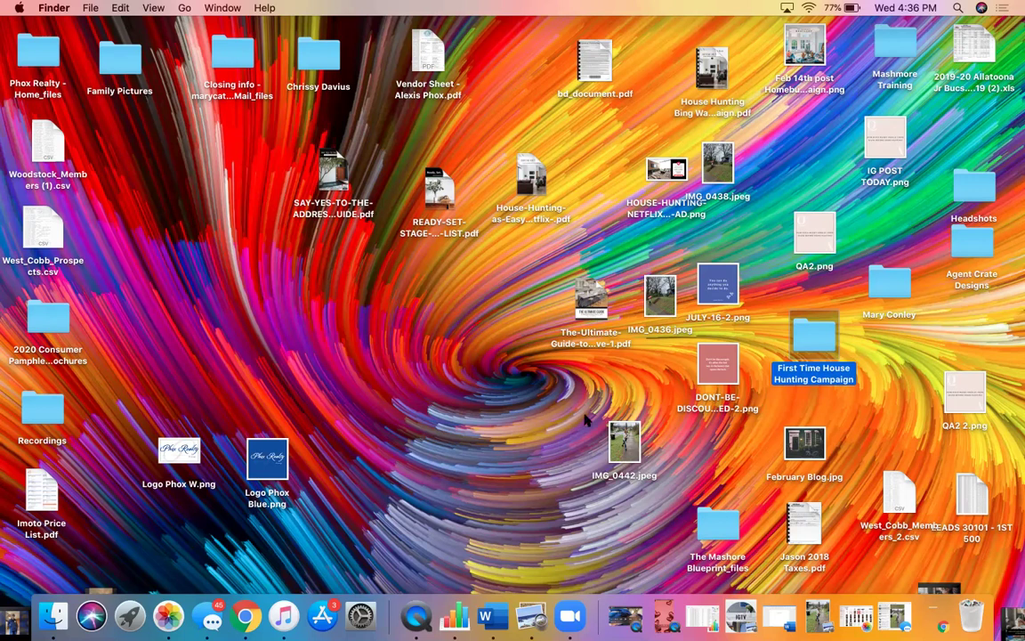
double_click(813, 334)
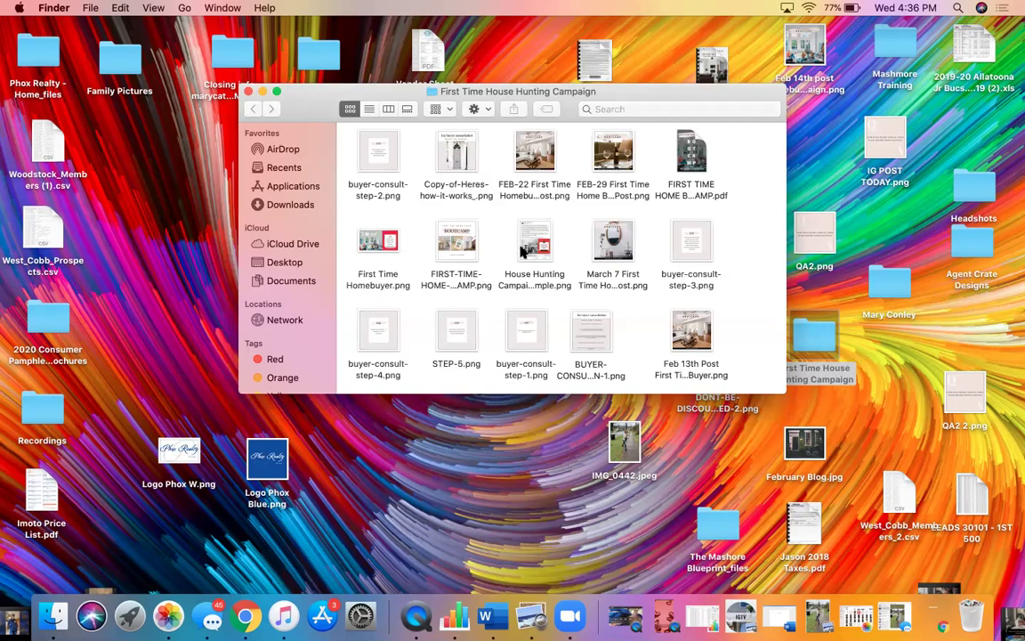
left_click(249, 91)
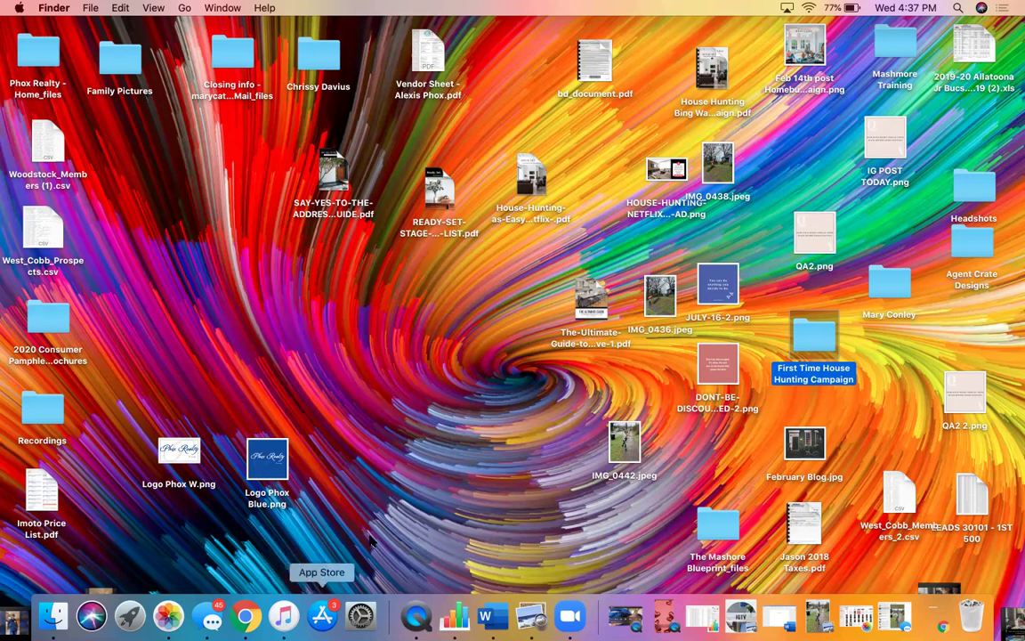
double_click(813, 336)
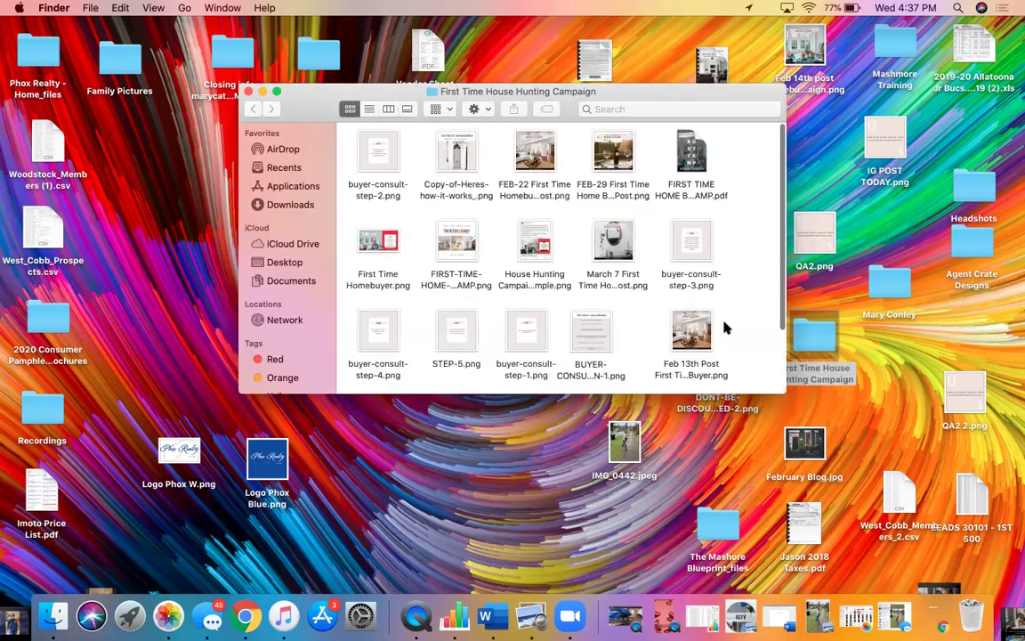
scroll(781, 347, "down", 3)
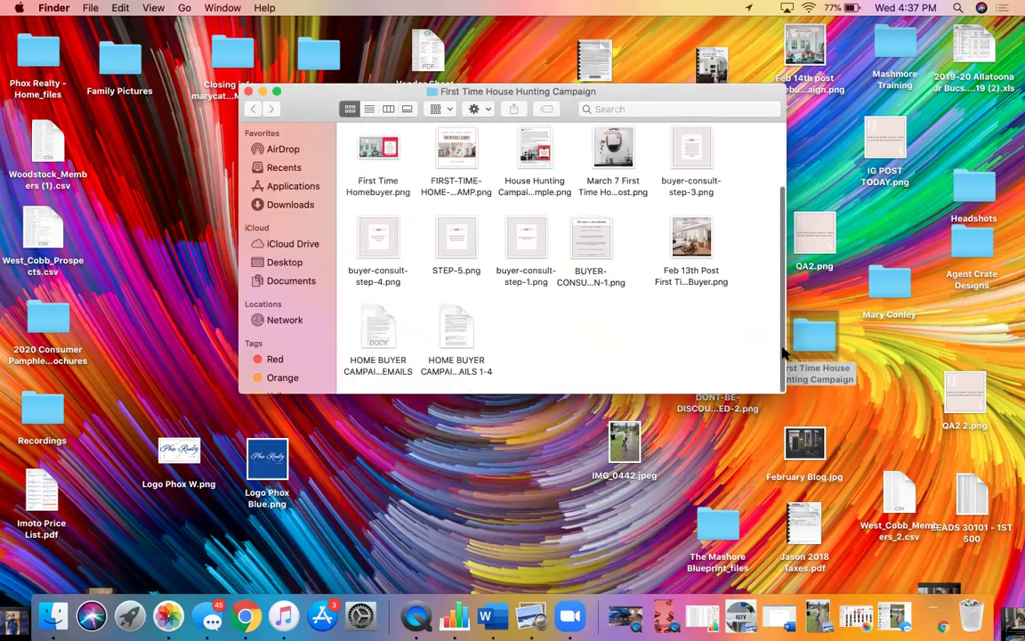
scroll(783, 267, "up", 3)
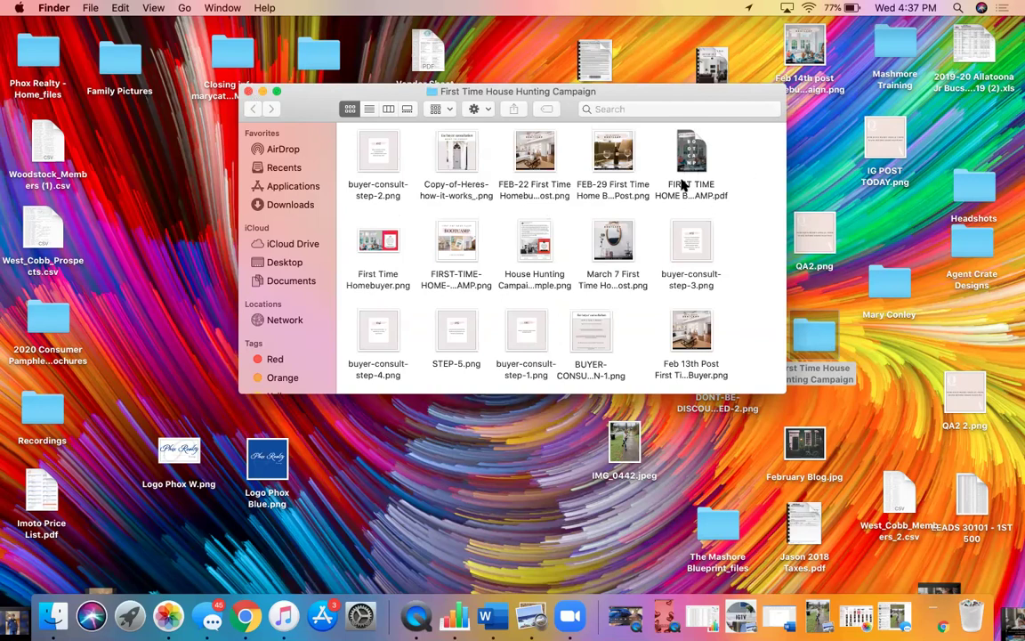
left_click(249, 92)
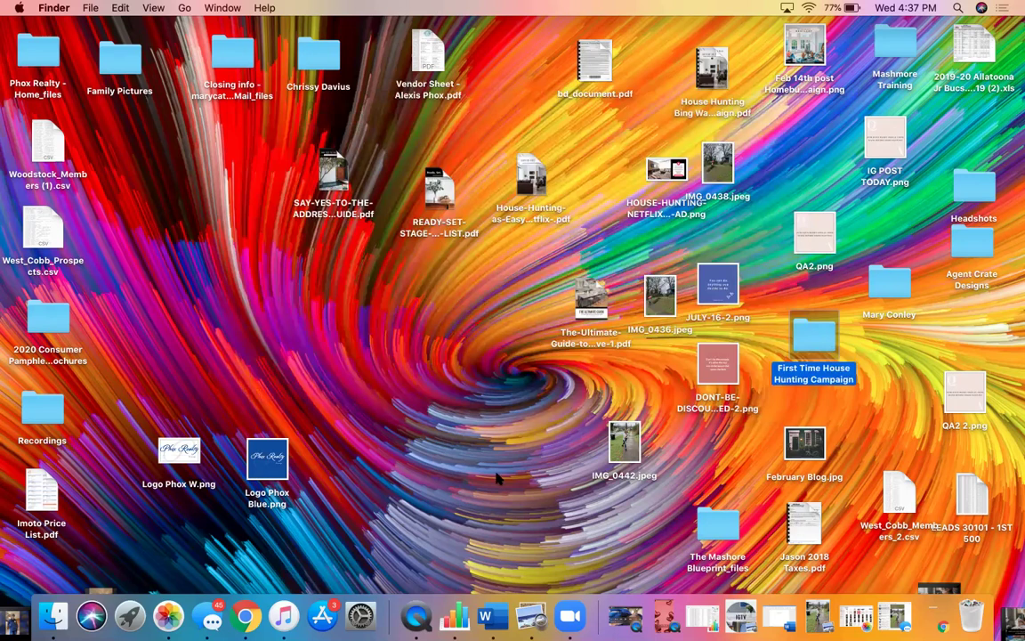